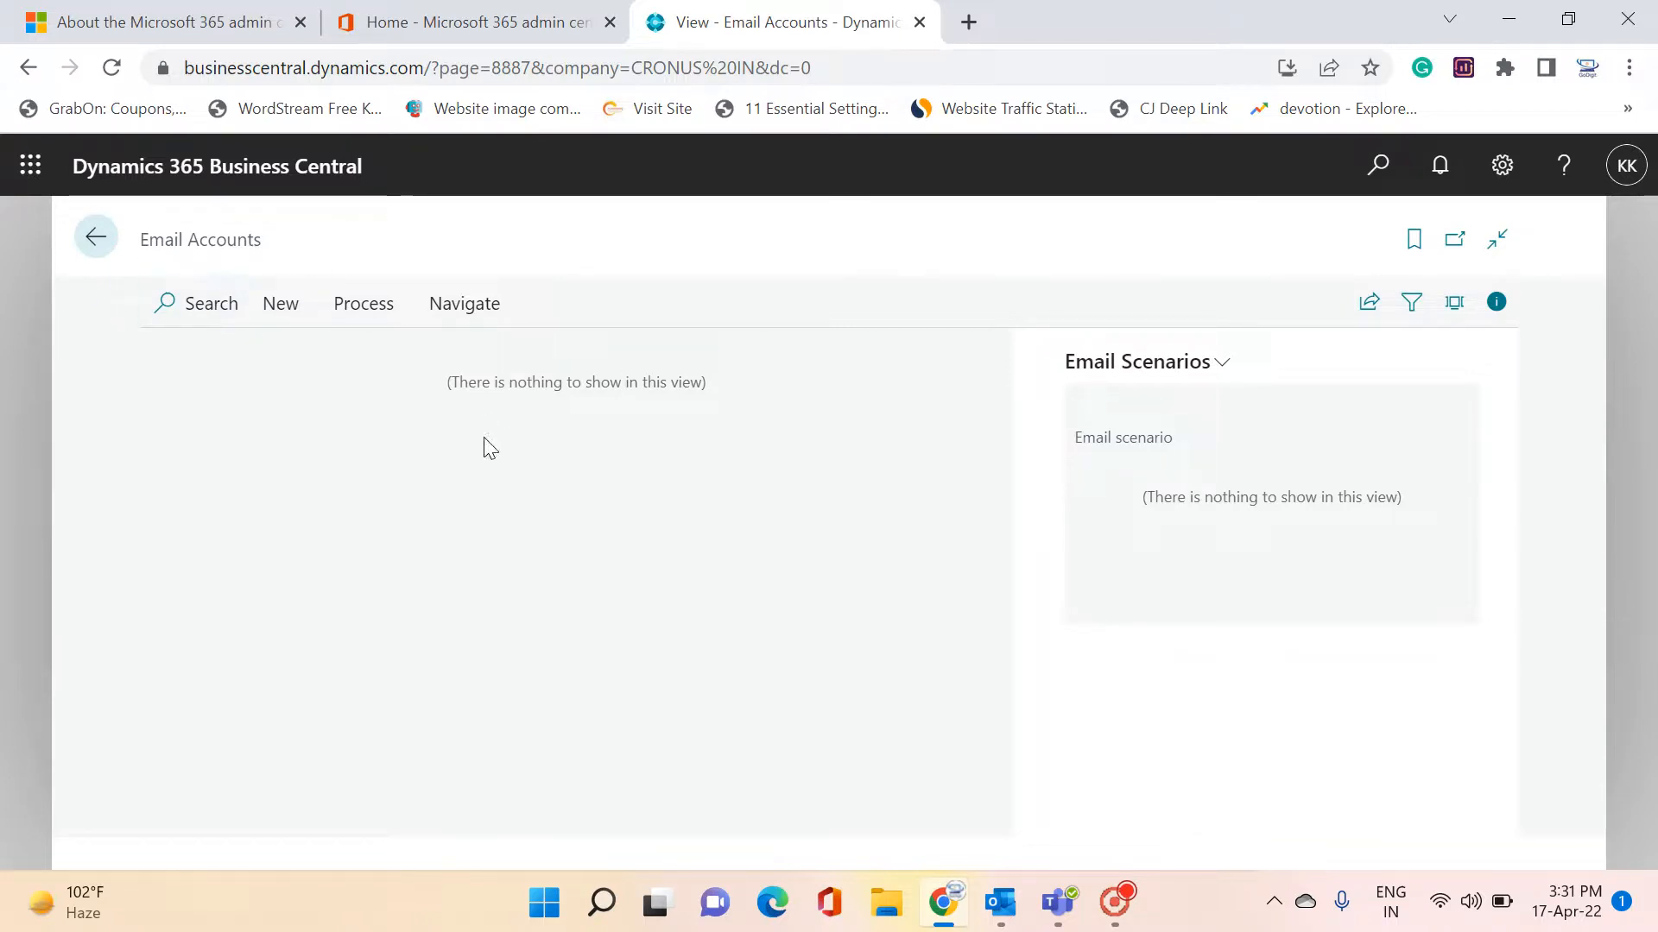
# Search Tell me for 'email accoun', review the results, then clear the search box
pyautogui.click(1393, 185)
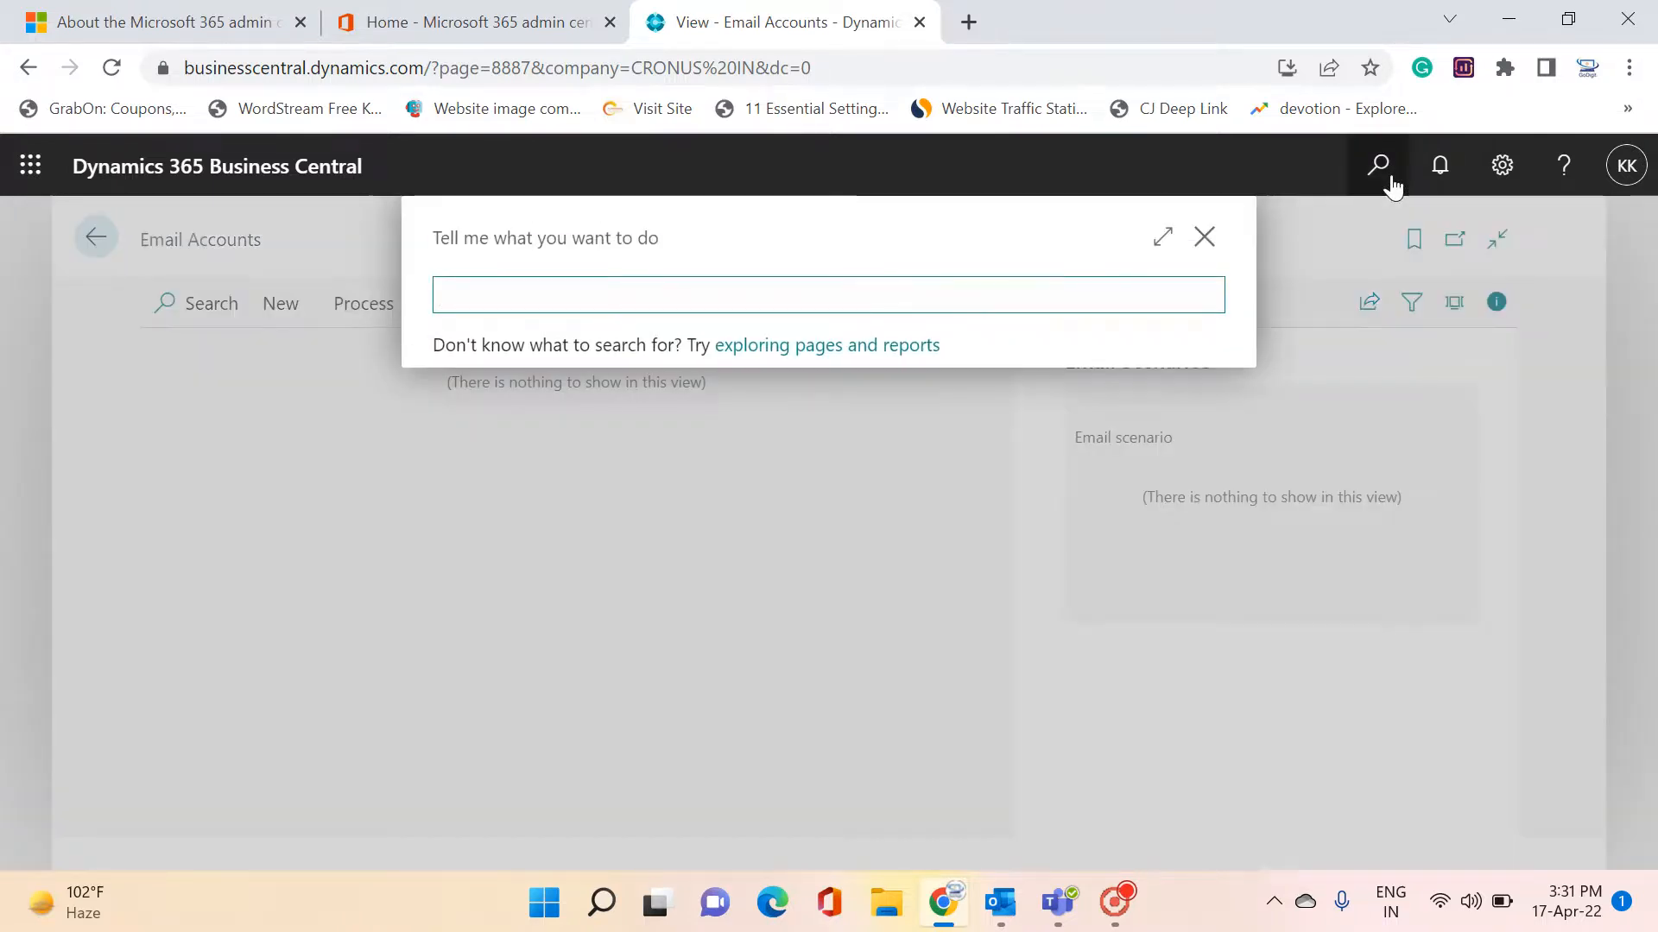
pyautogui.write('email accoun')
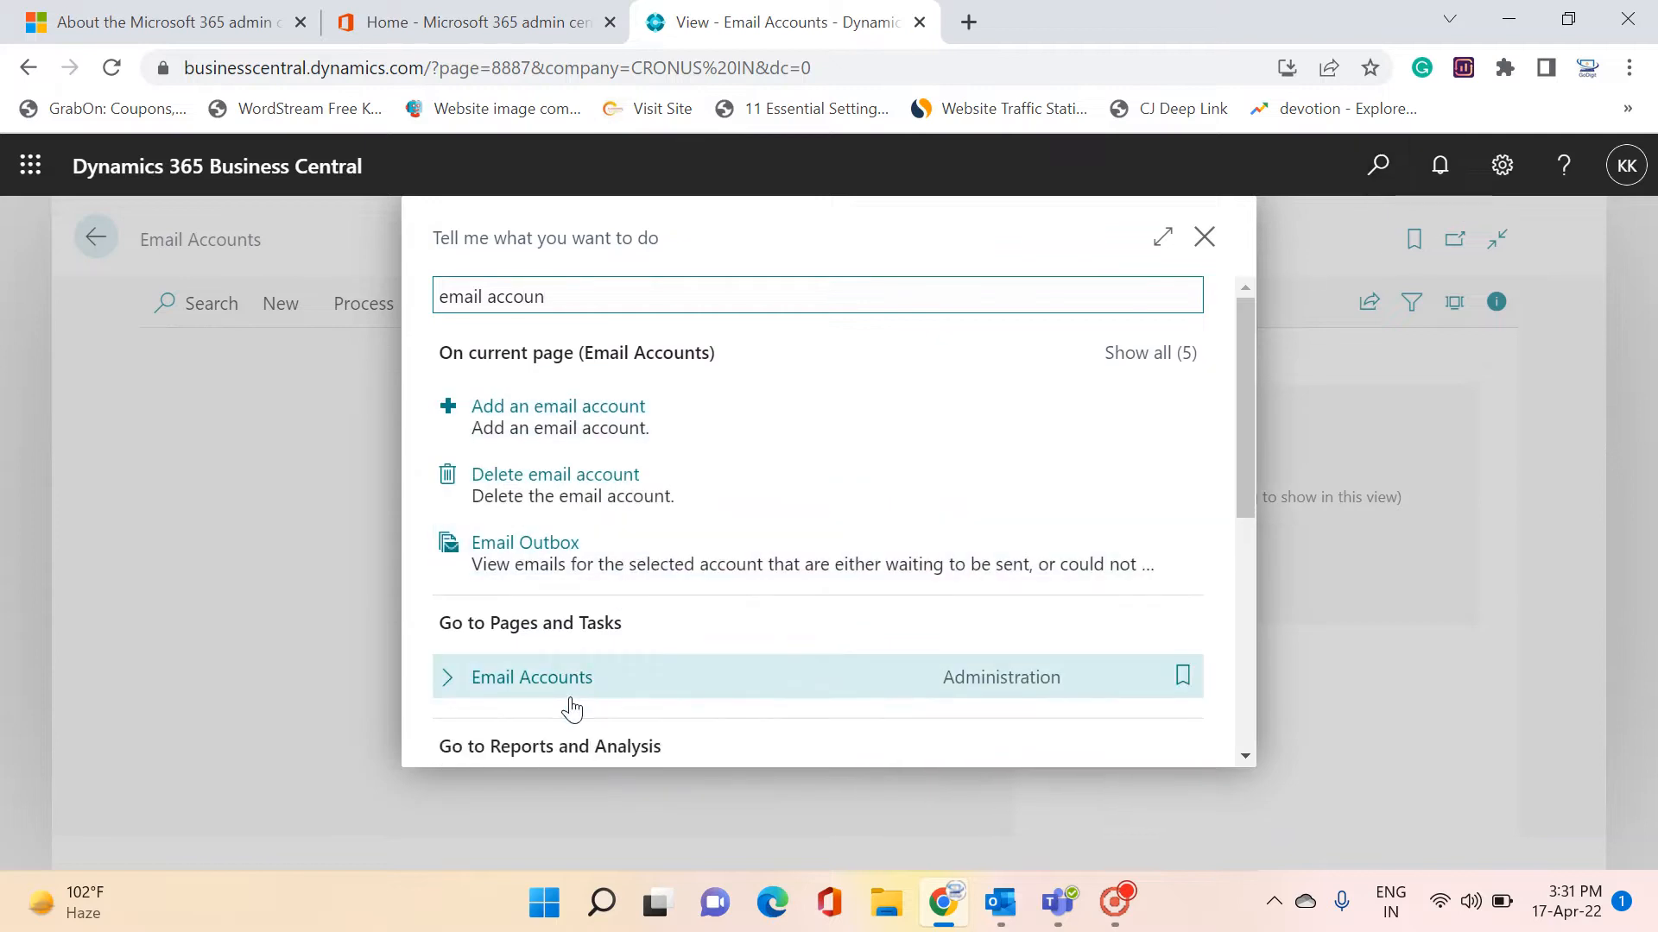
pyautogui.hotkey('ctrl', 'a')
pyautogui.press('BackSpace')
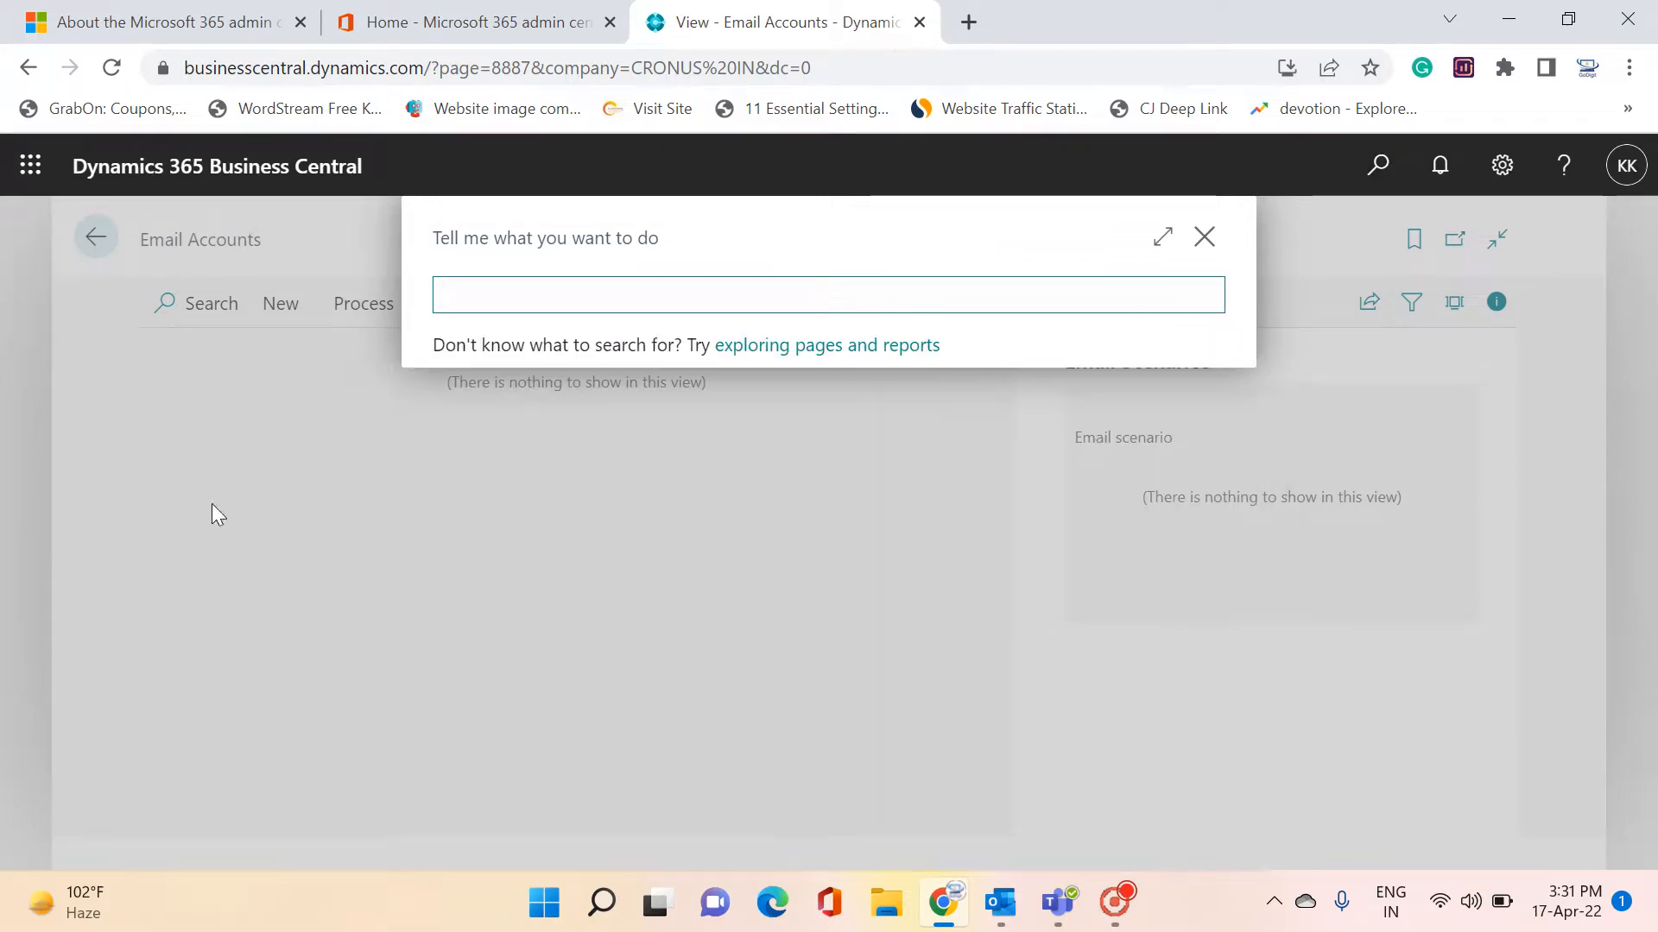
# Close the Tell me dialog to get back to Email Accounts, which still lists no accounts
pyautogui.click(1204, 240)
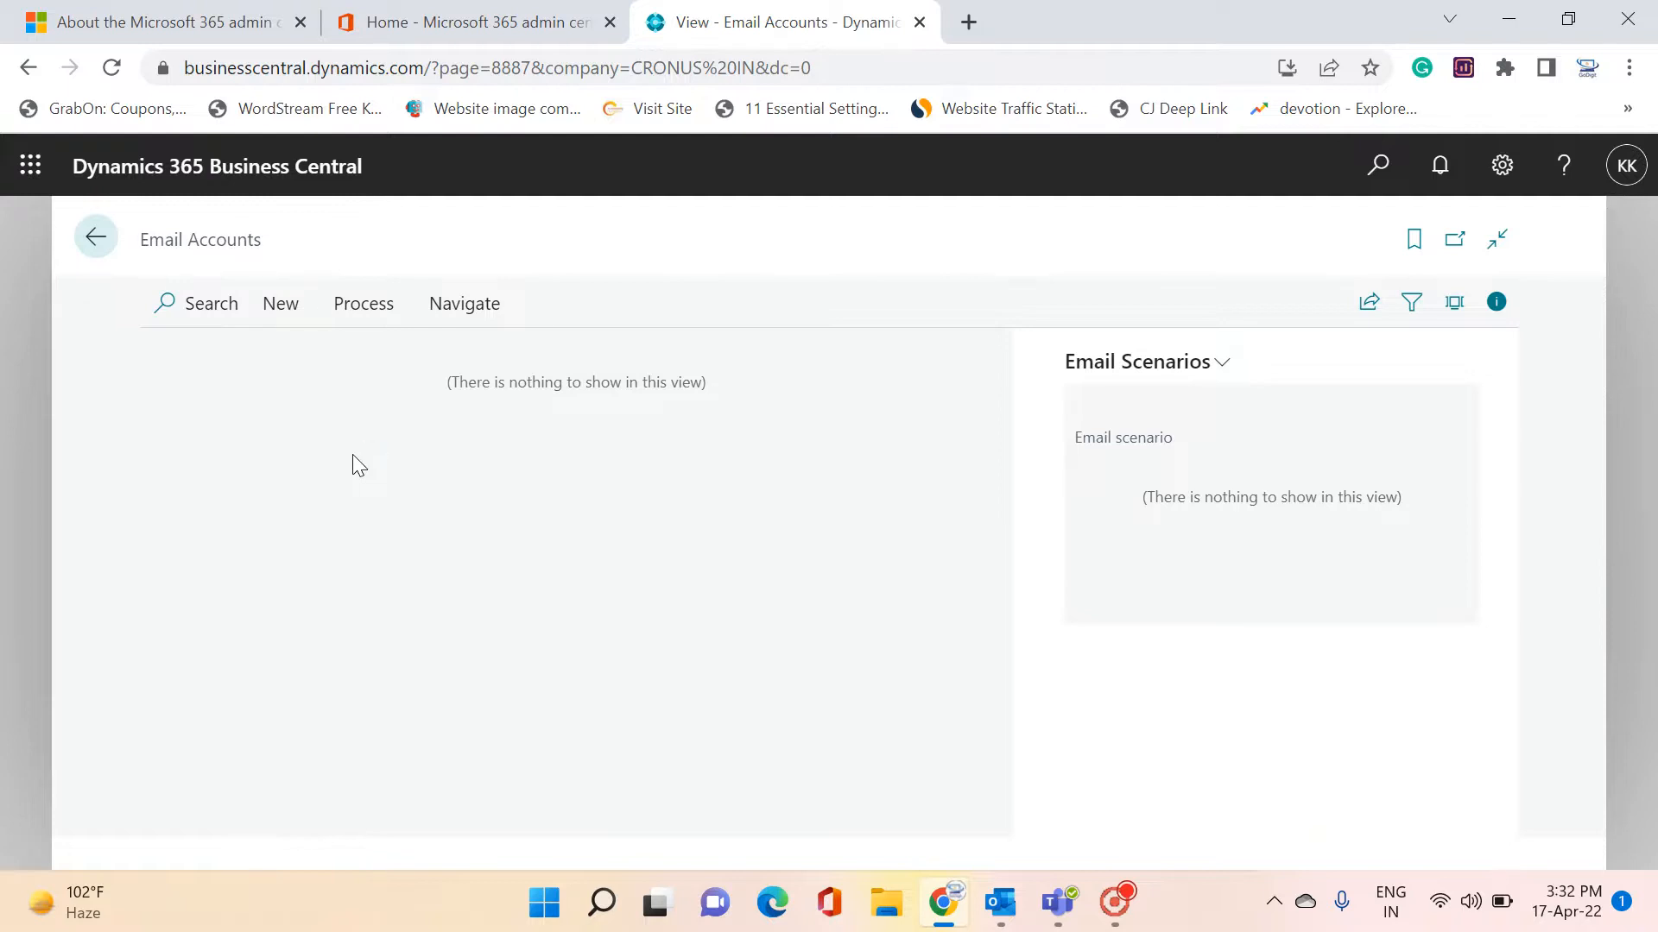
pyautogui.click(282, 310)
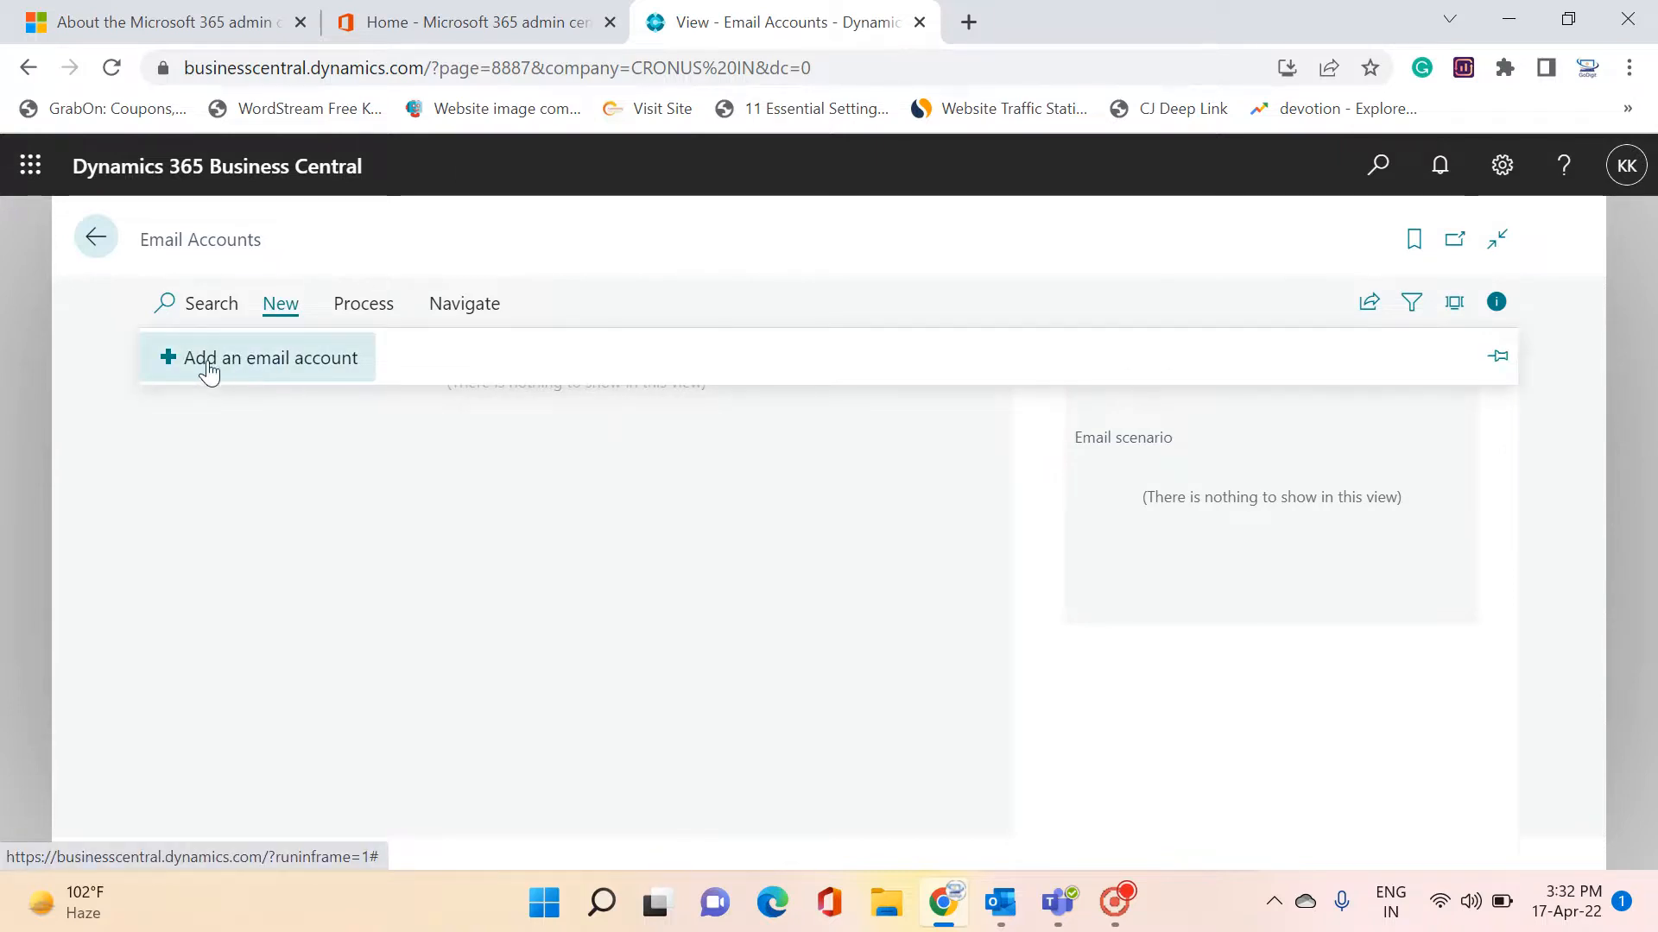
pyautogui.click(271, 363)
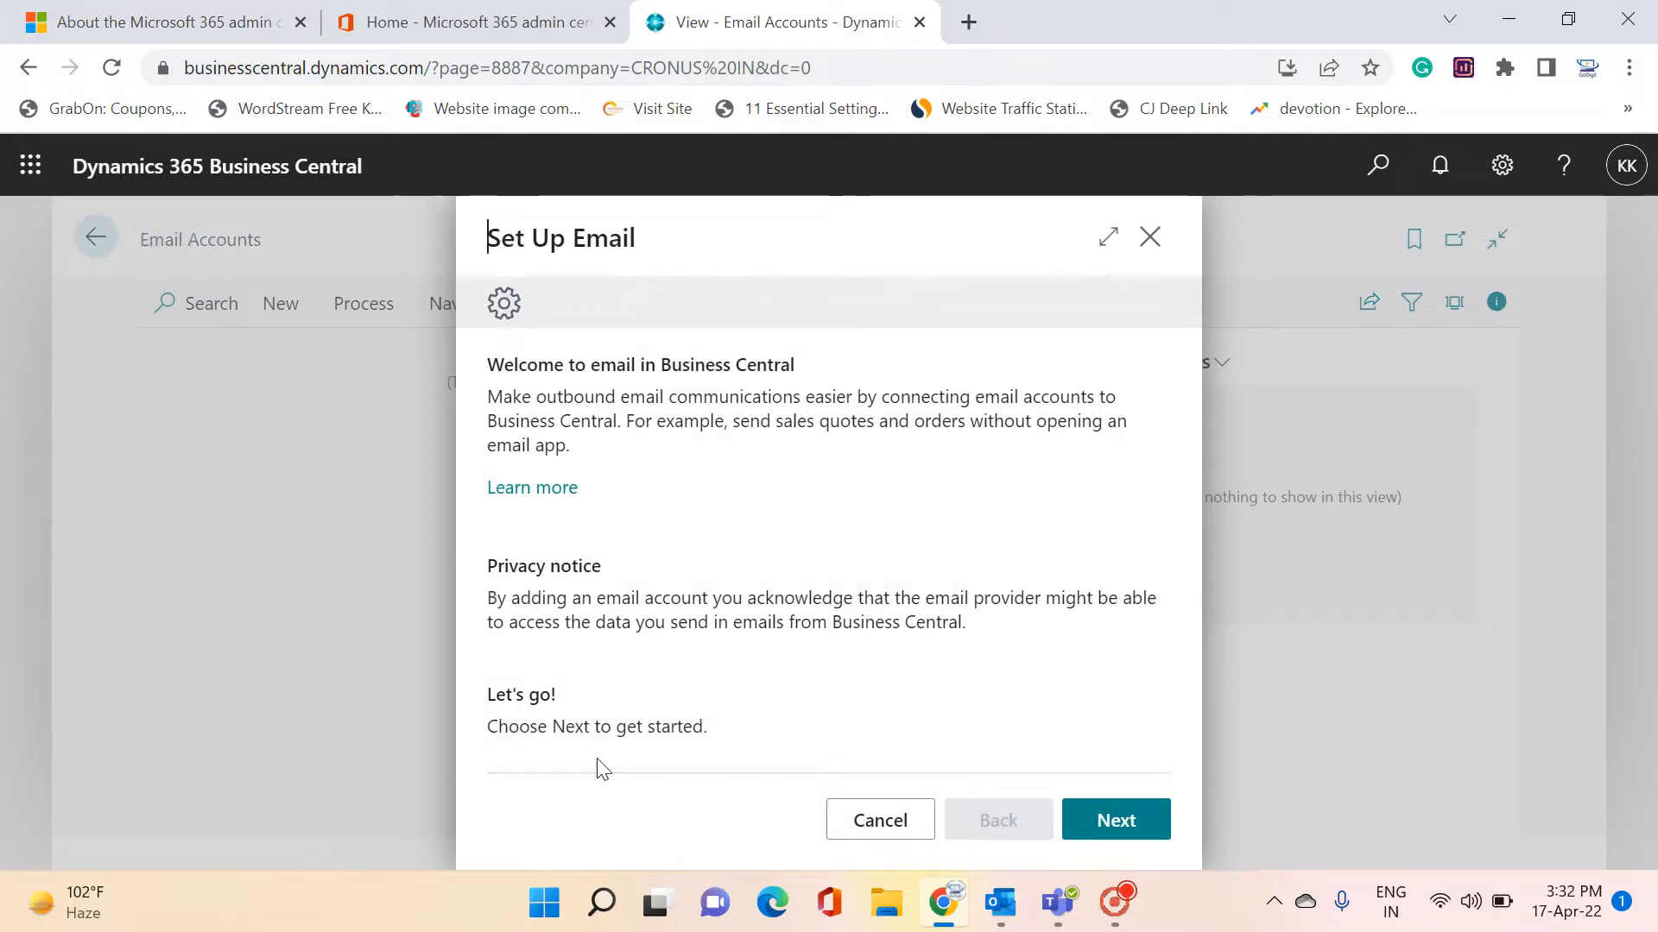
pyautogui.click(1116, 836)
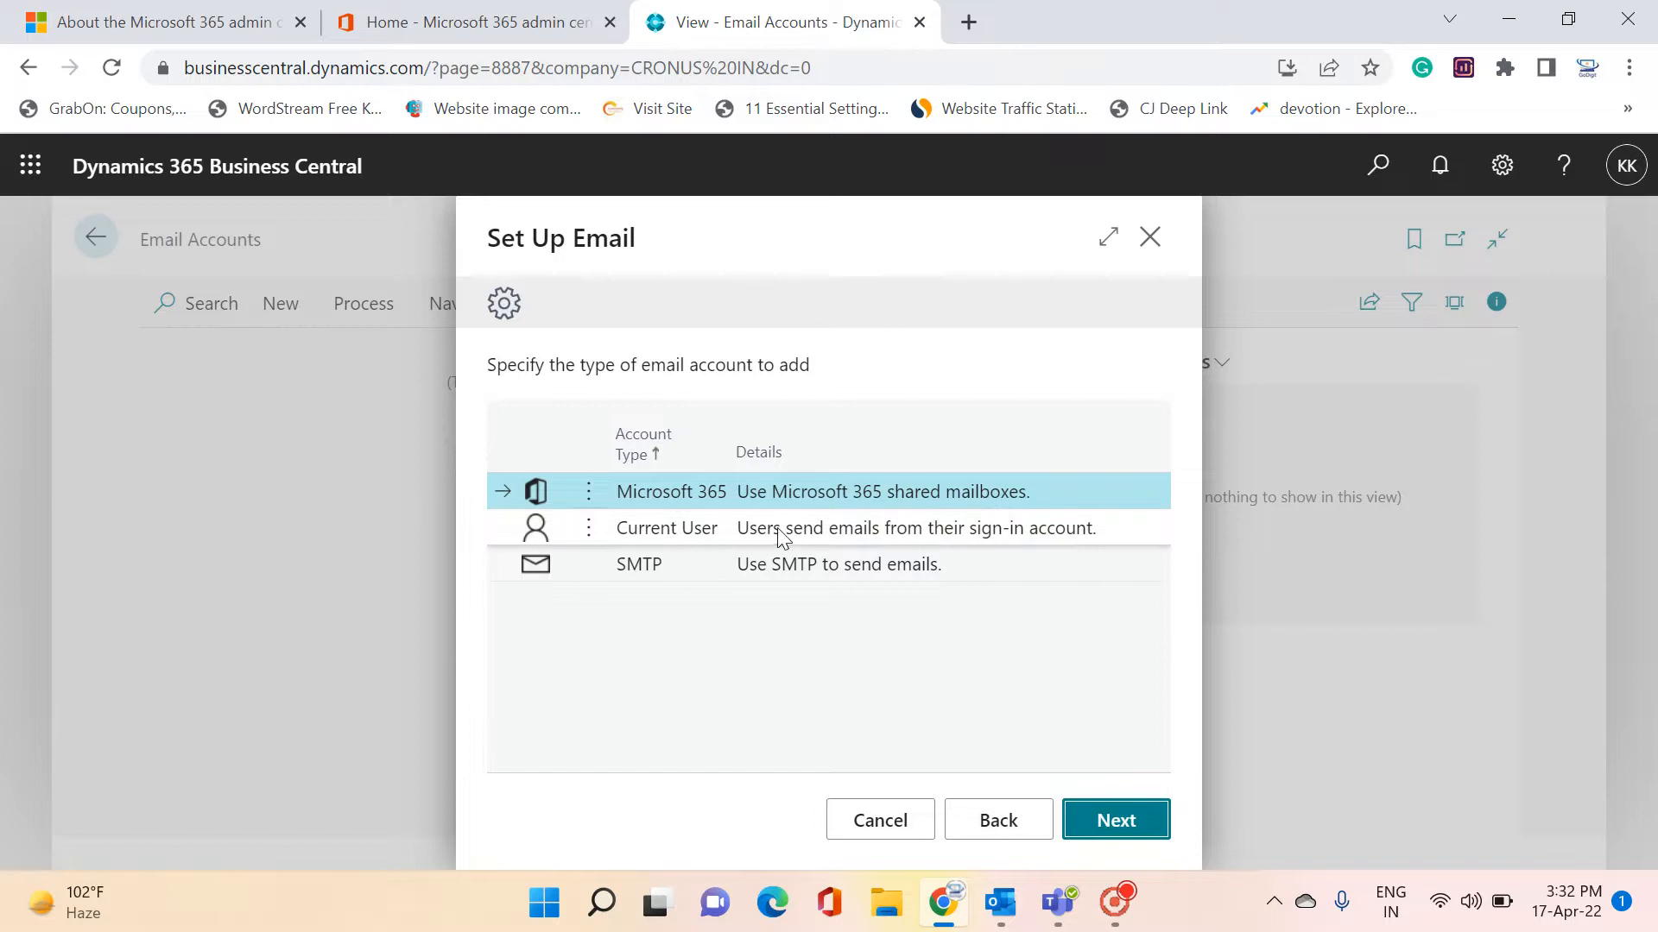
pyautogui.click(813, 536)
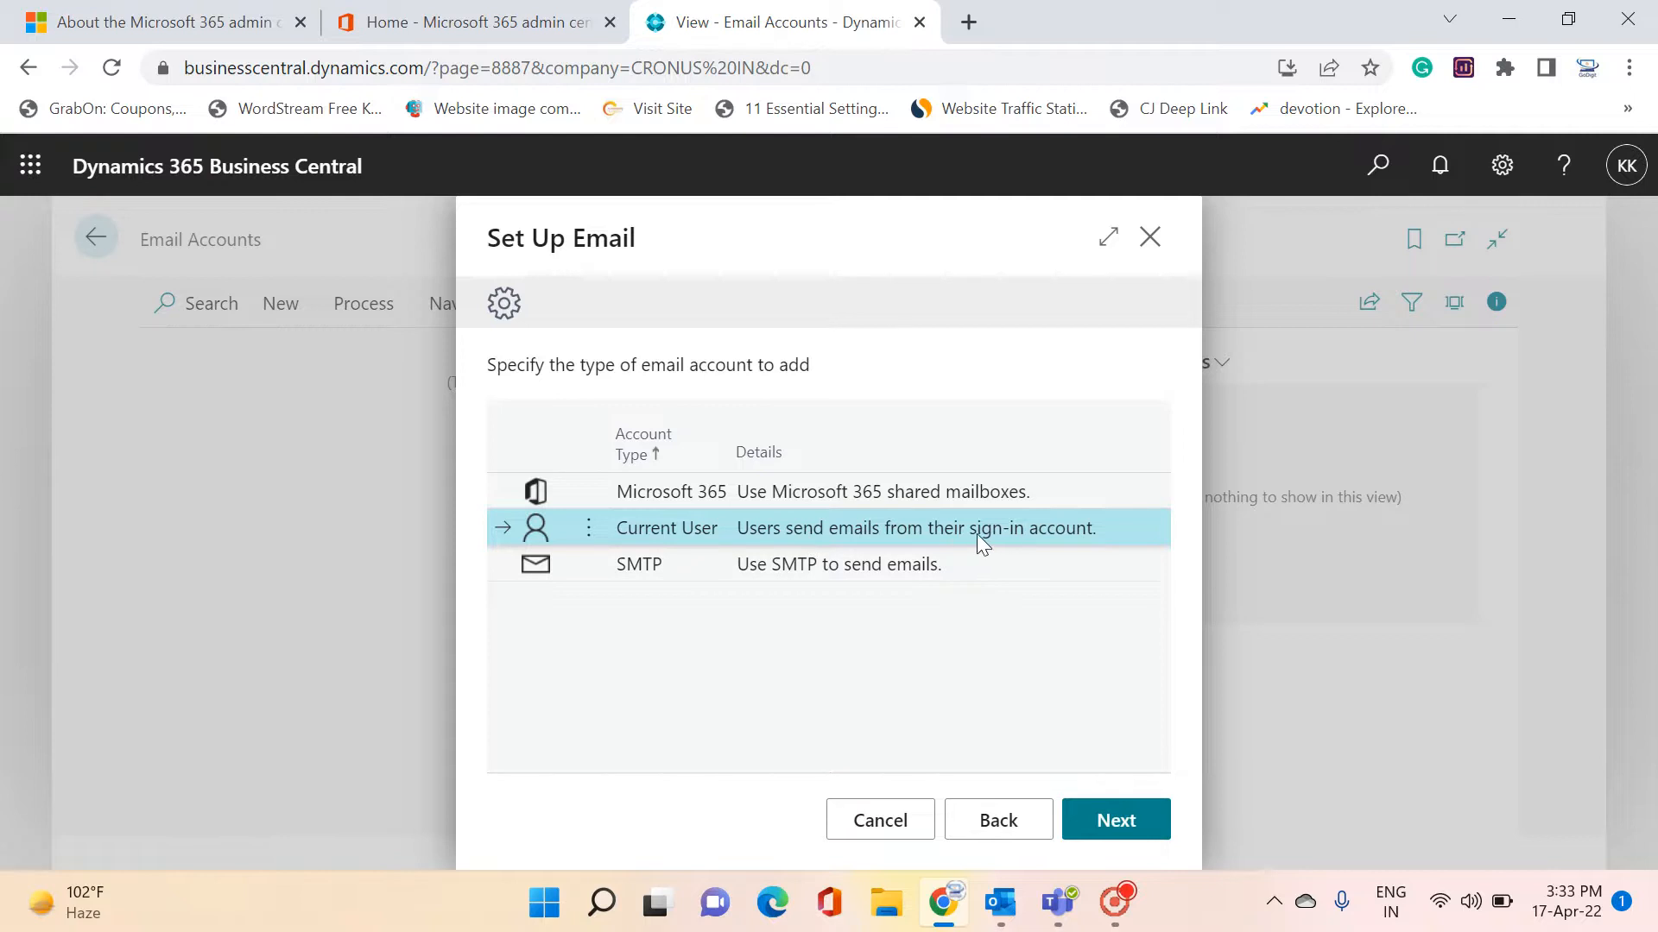
pyautogui.click(675, 568)
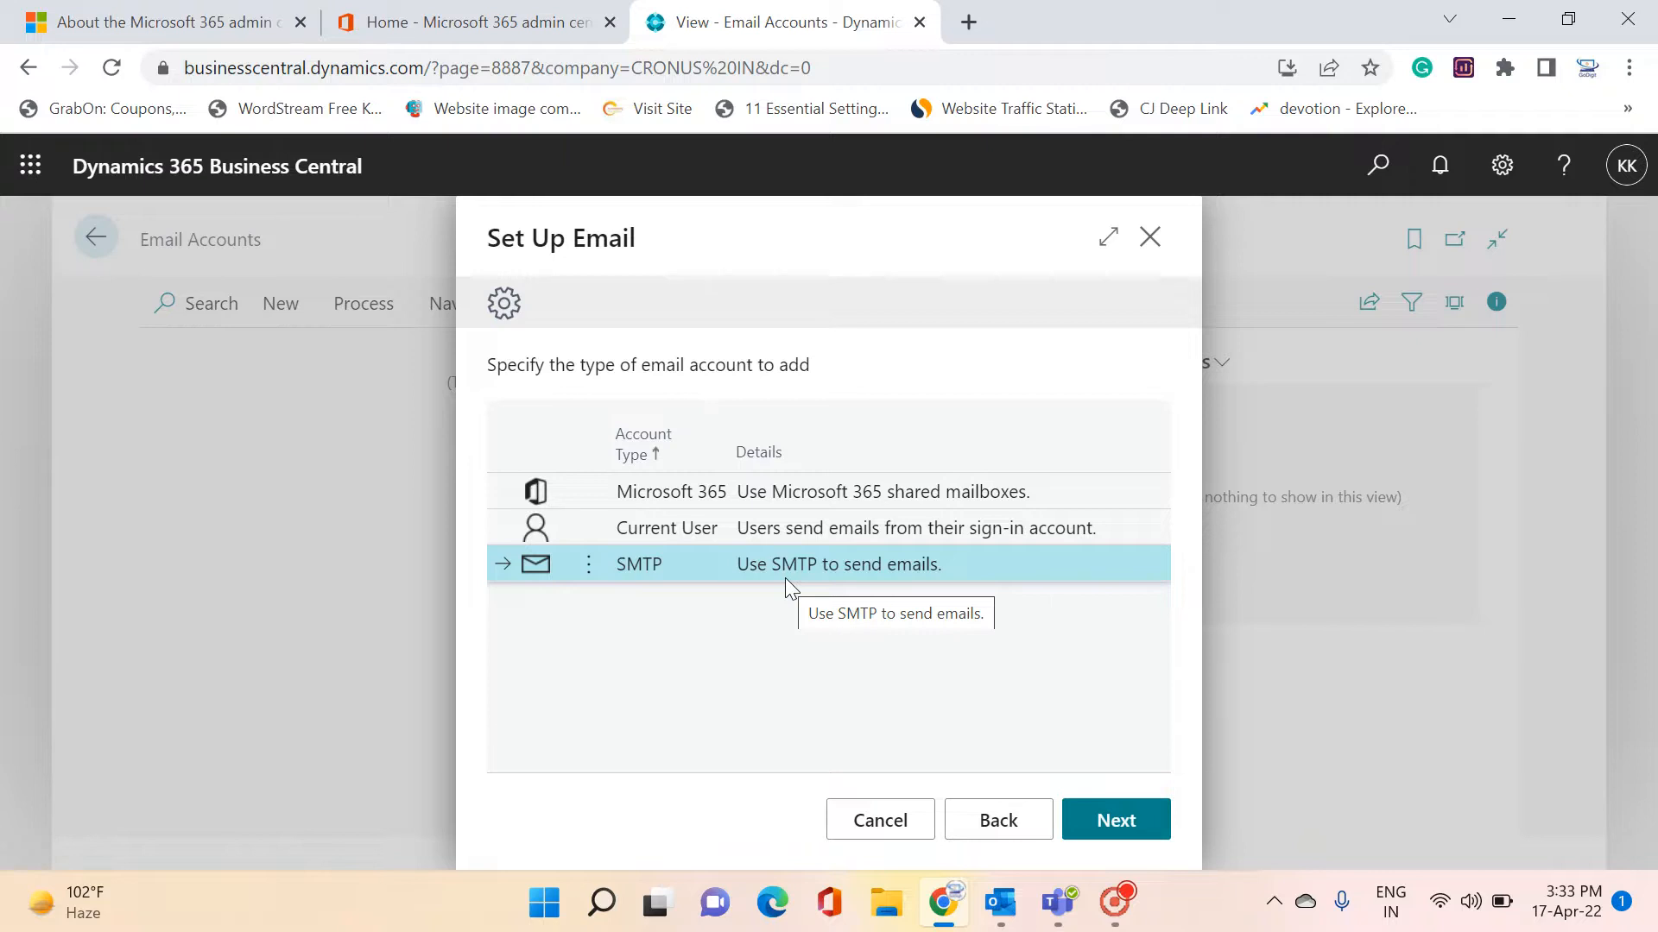
pyautogui.click(811, 496)
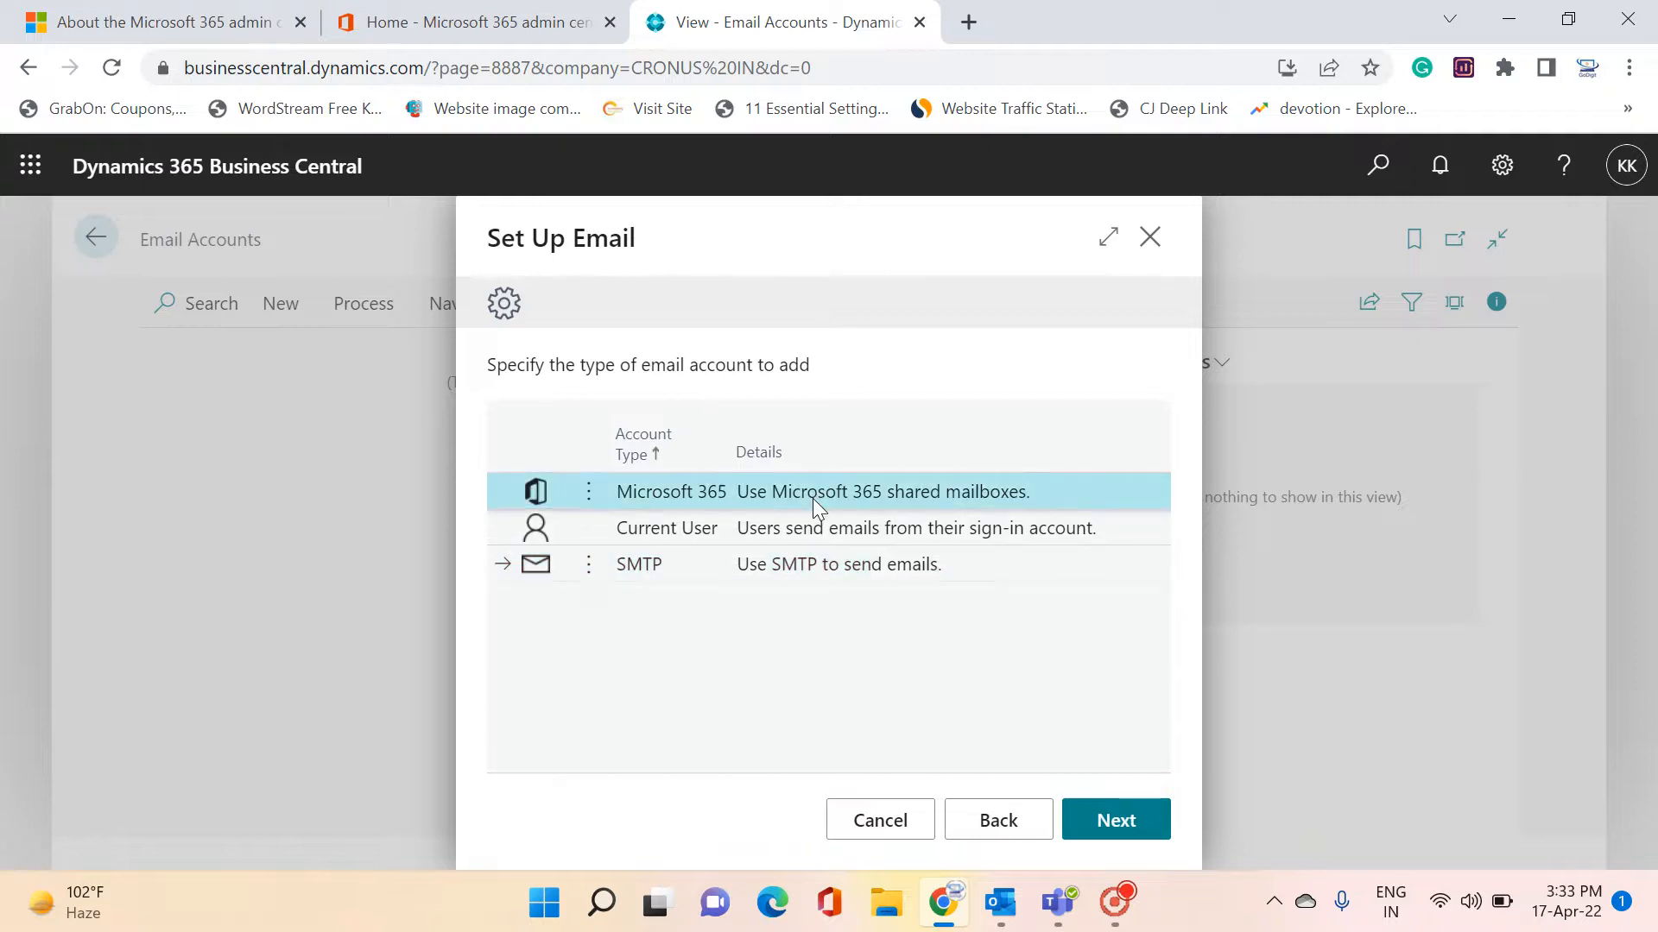
pyautogui.click(812, 531)
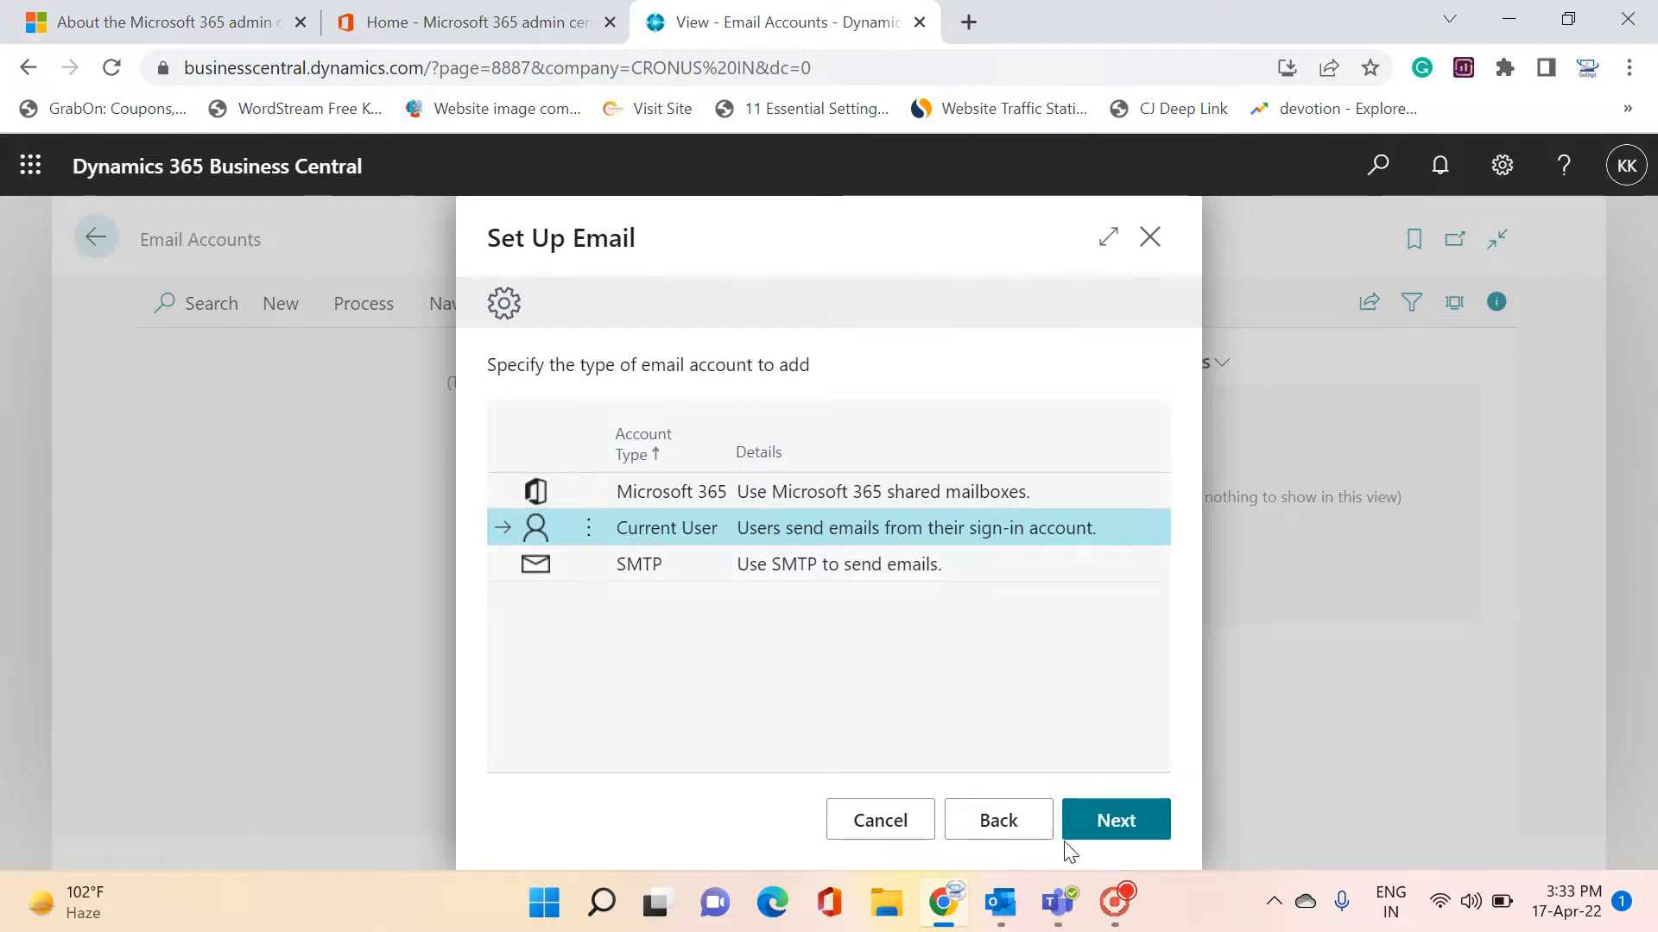
pyautogui.click(897, 838)
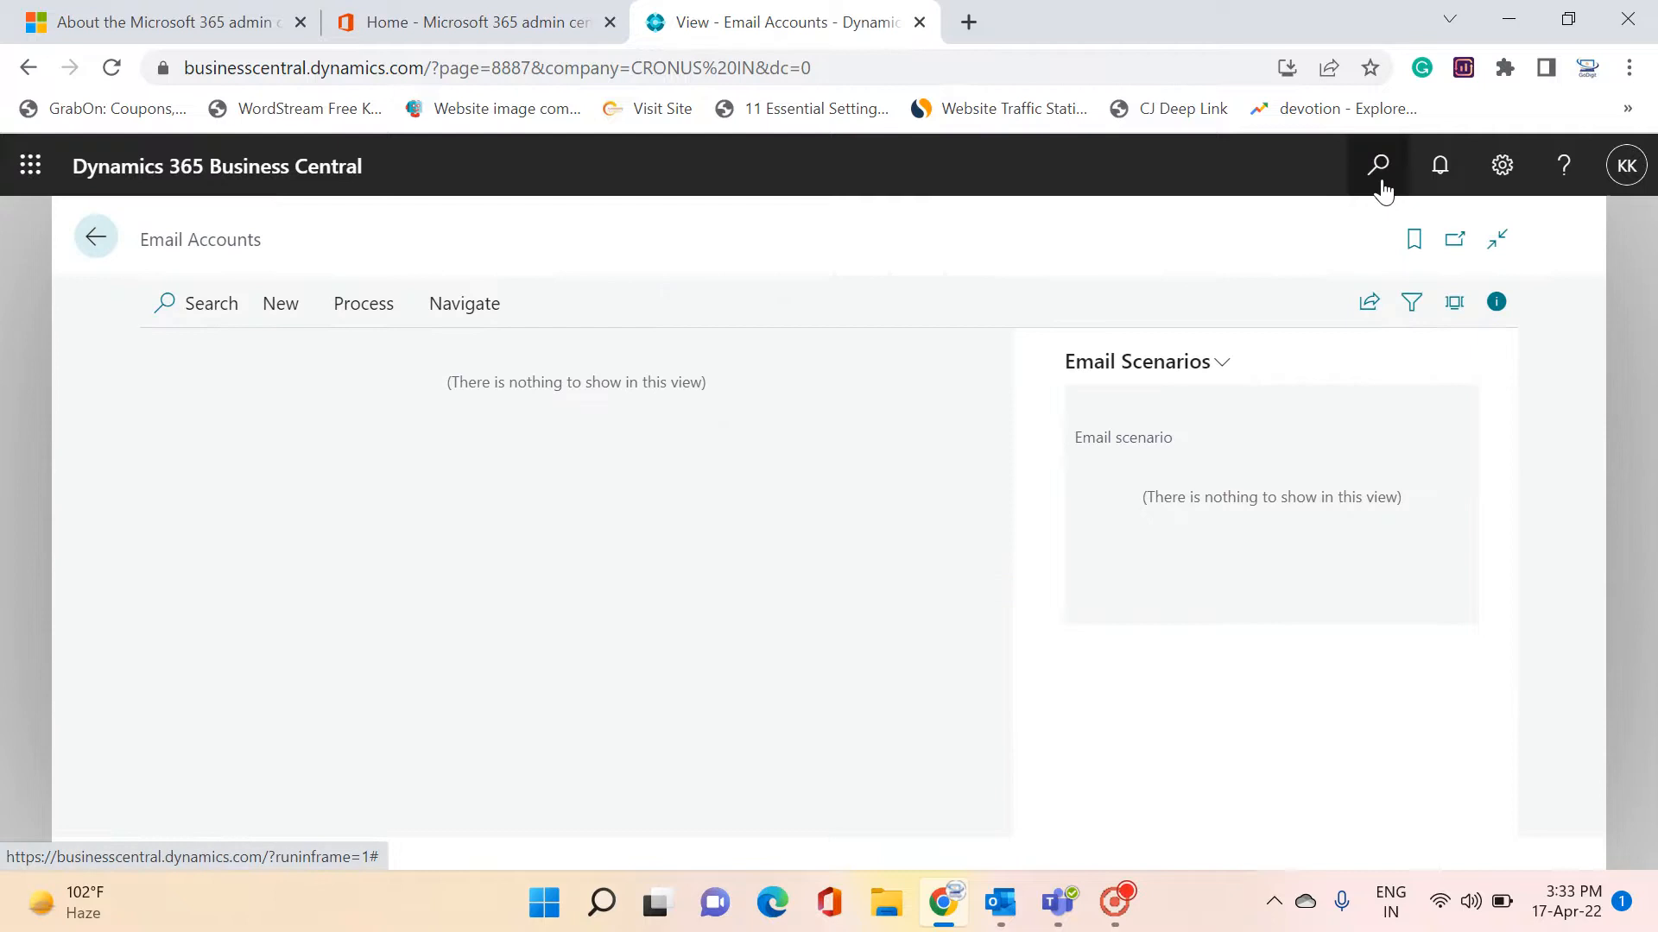
pyautogui.click(1380, 184)
pyautogui.write('users')
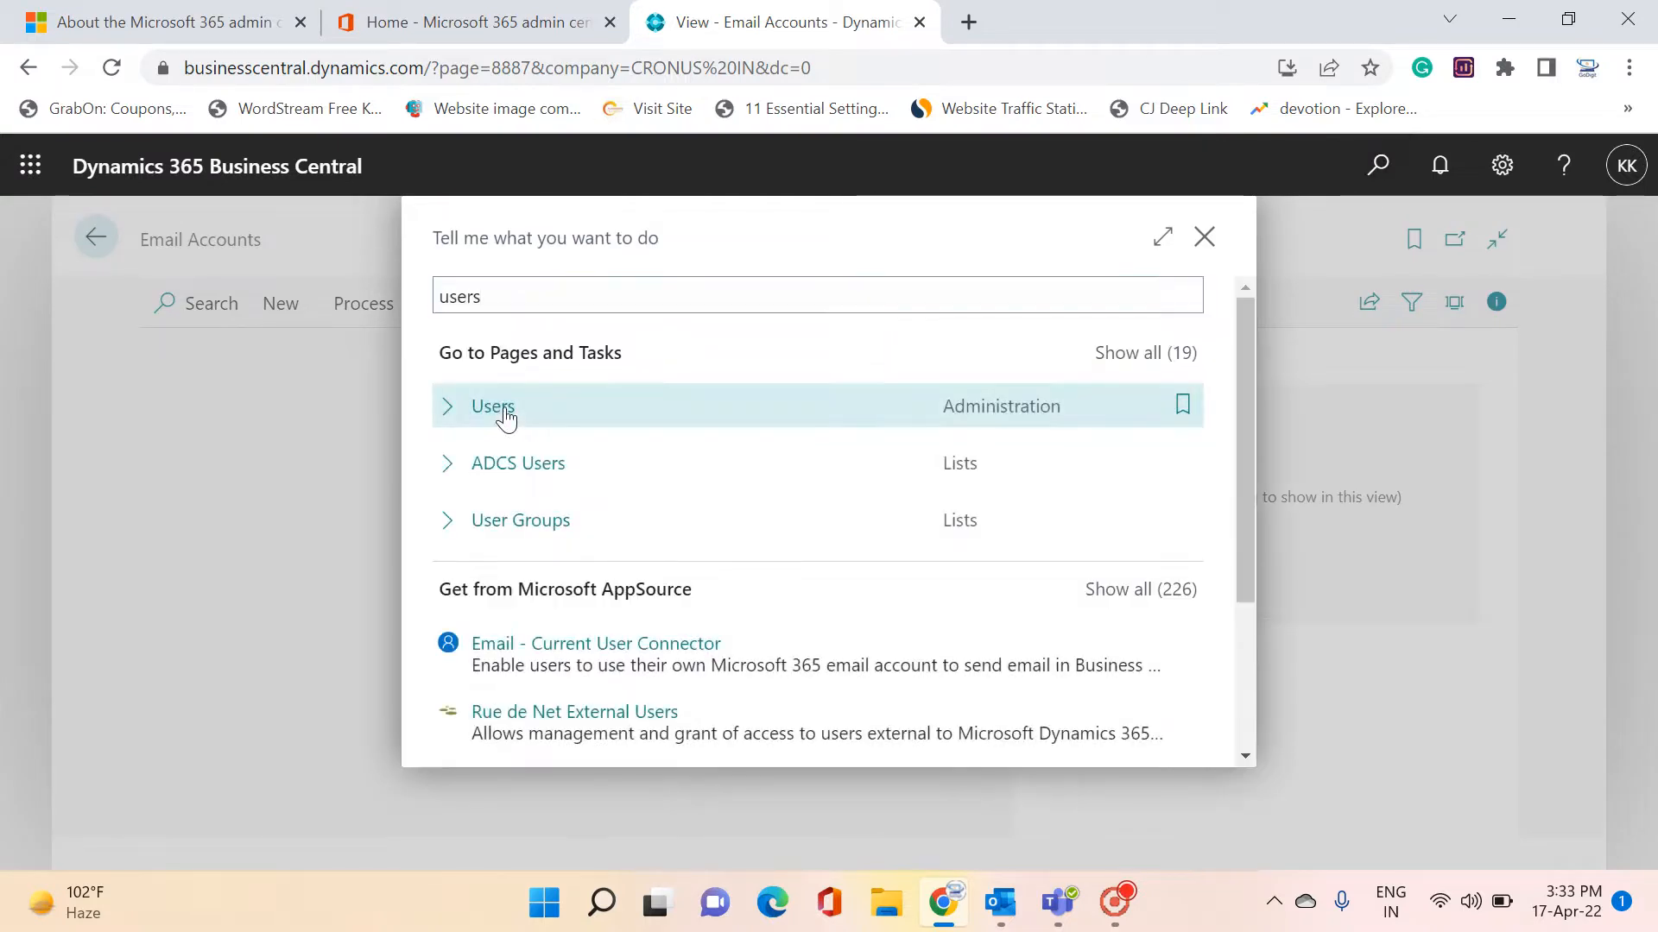
pyautogui.click(504, 411)
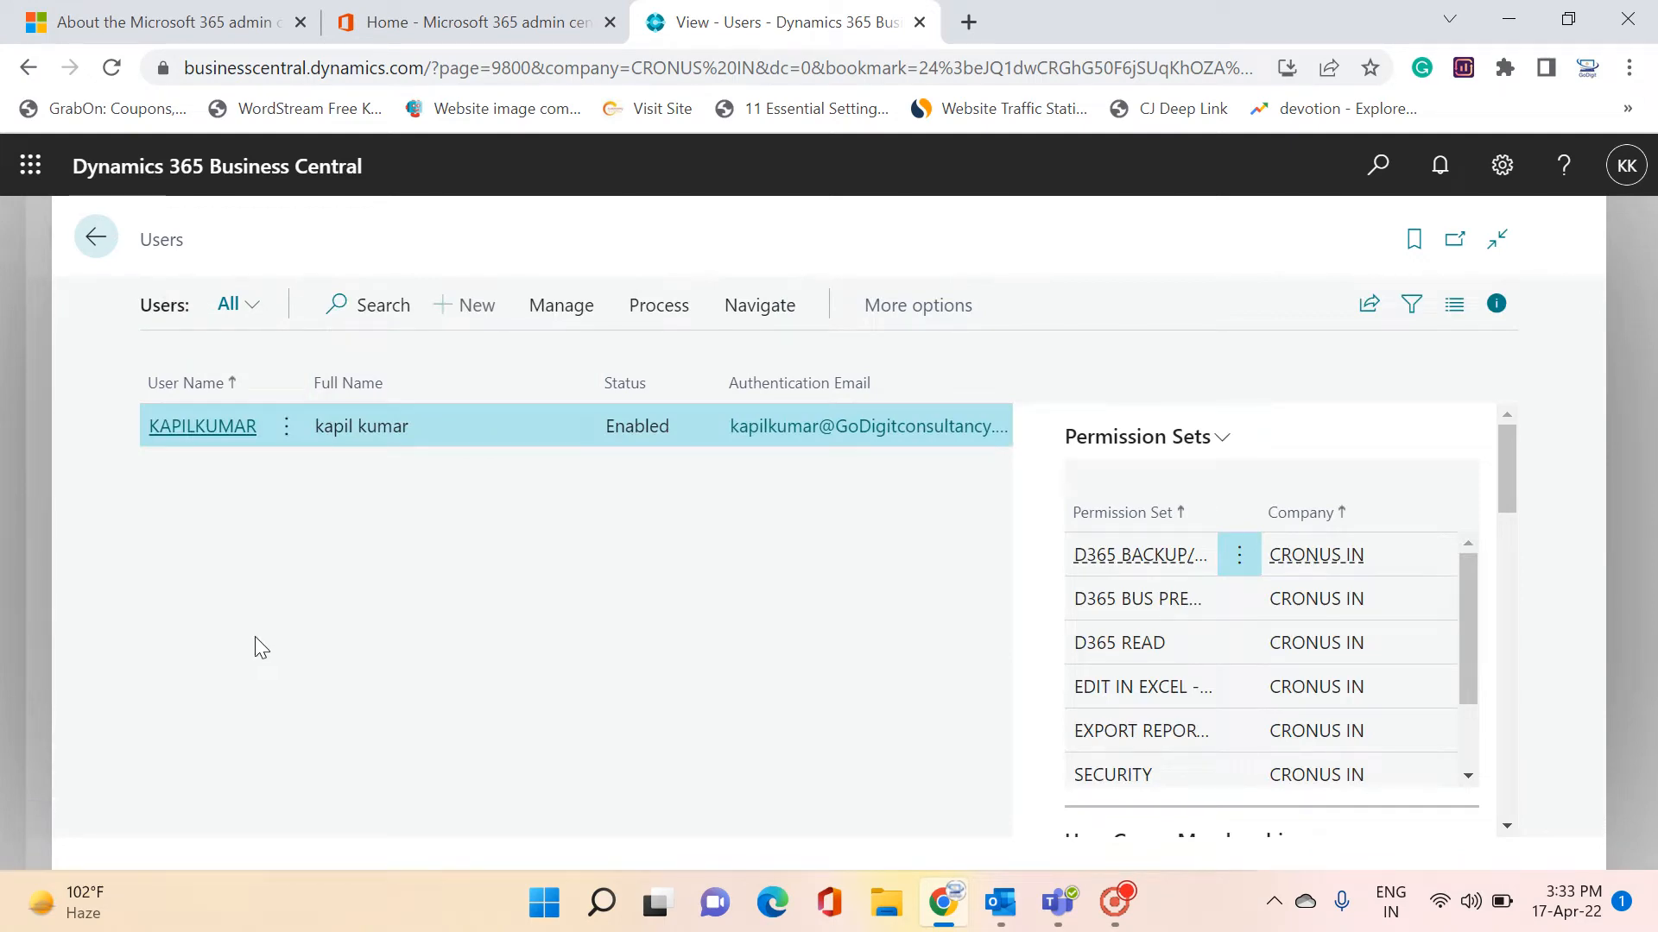
pyautogui.click(236, 436)
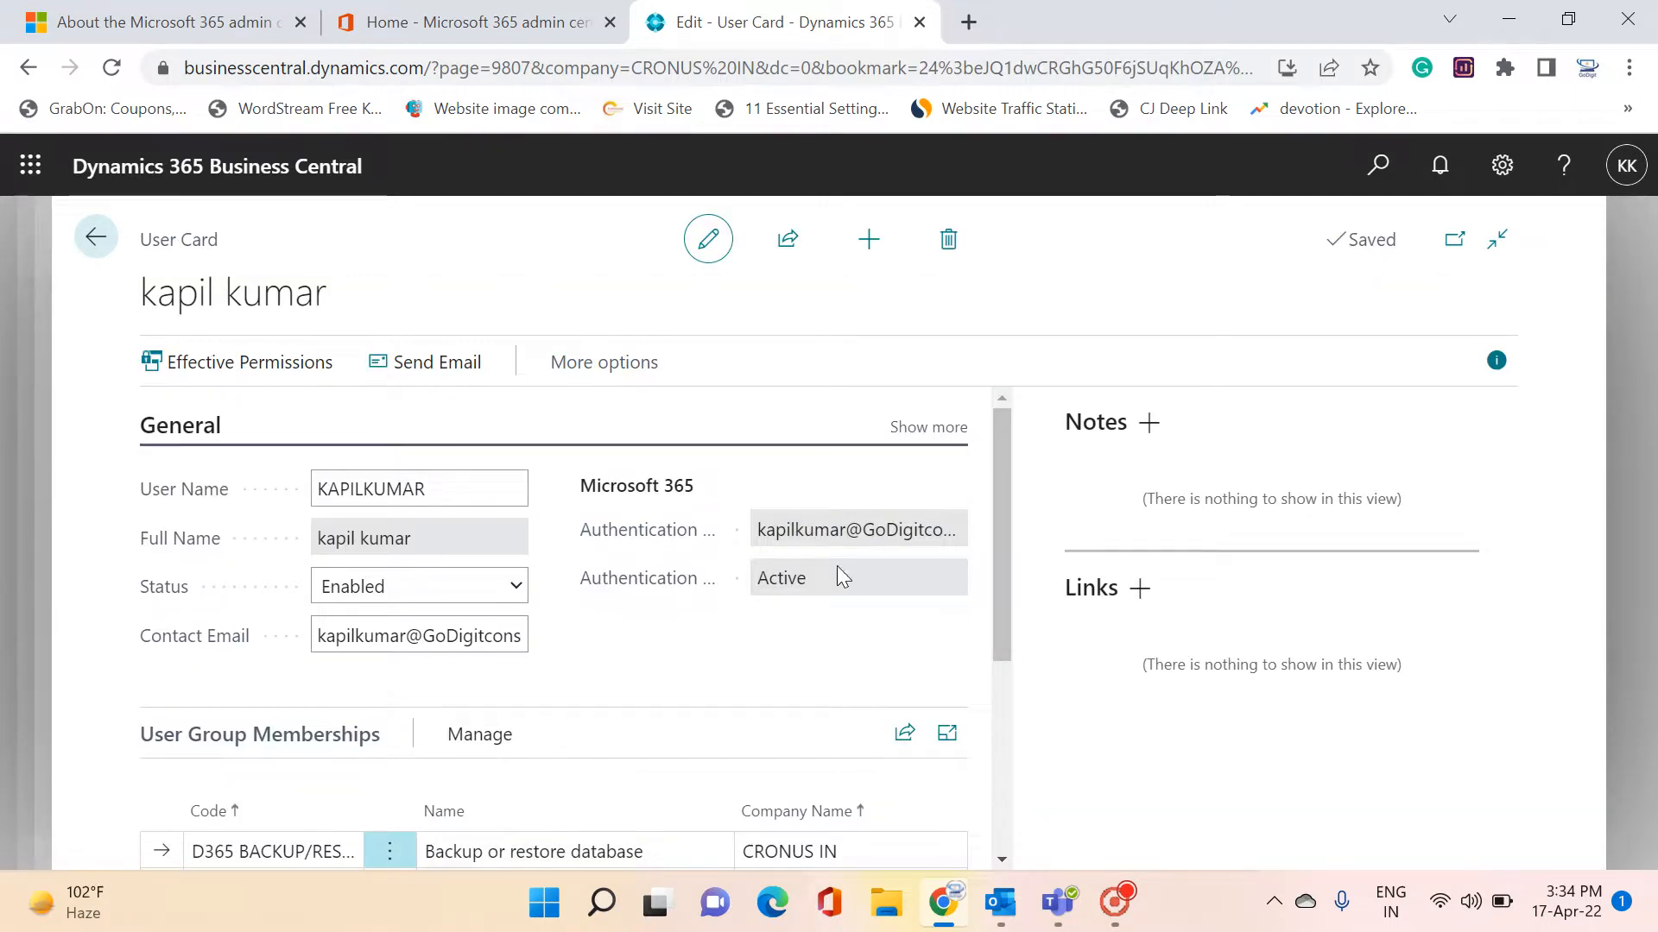
pyautogui.click(393, 638)
pyautogui.click(96, 238)
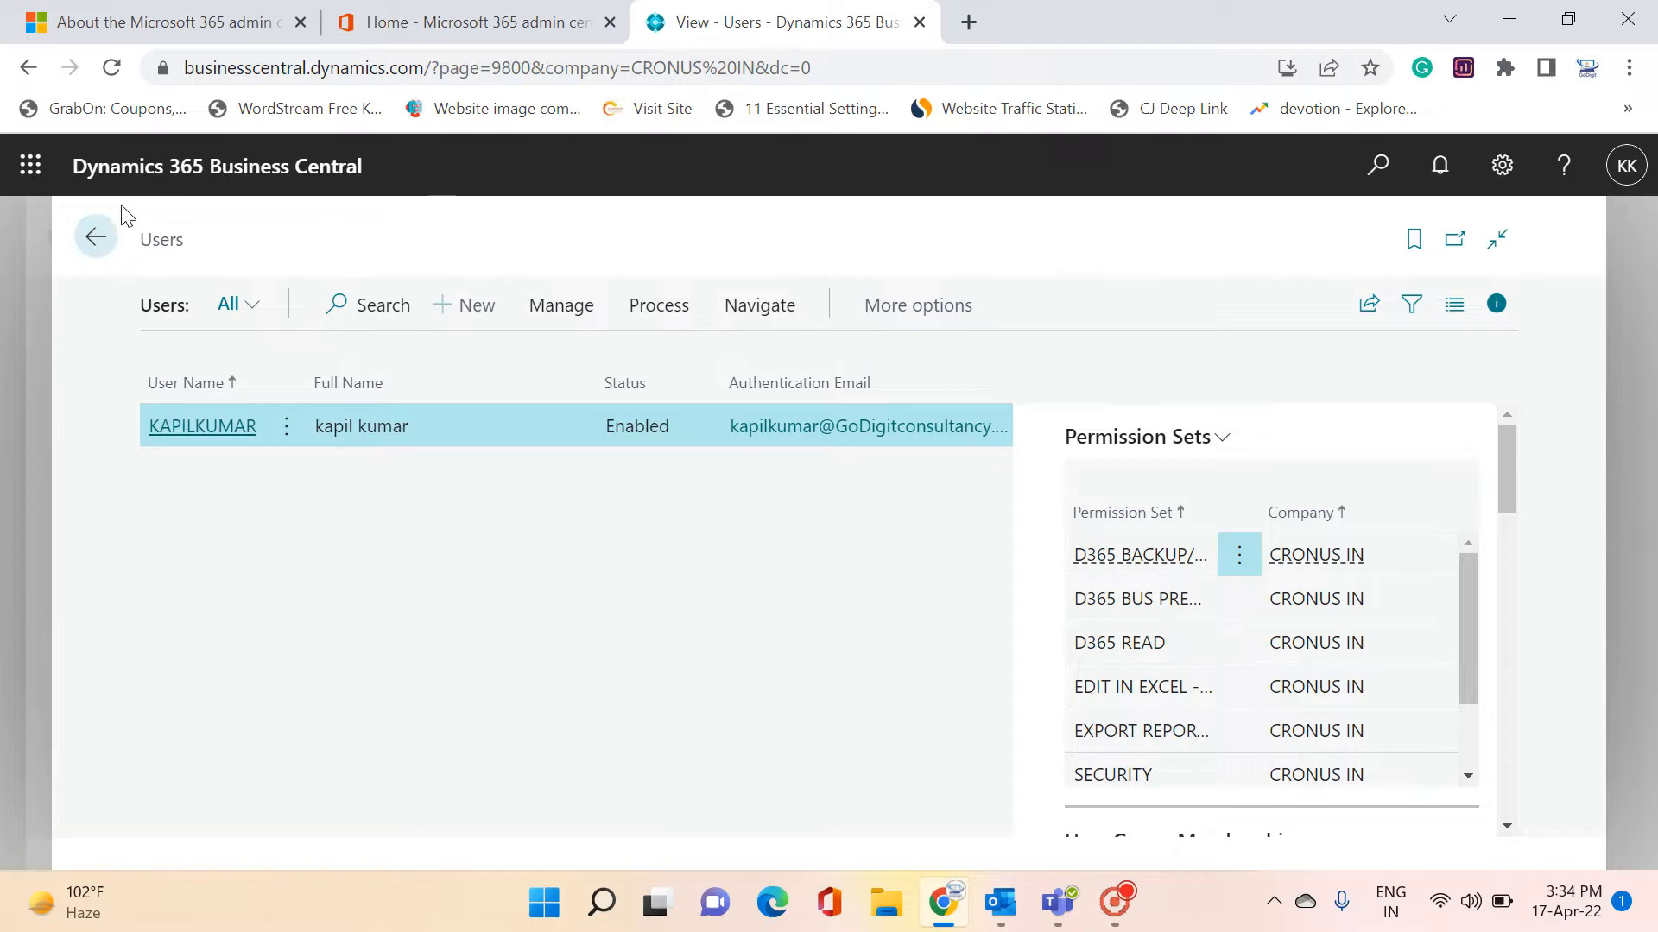
pyautogui.click(96, 238)
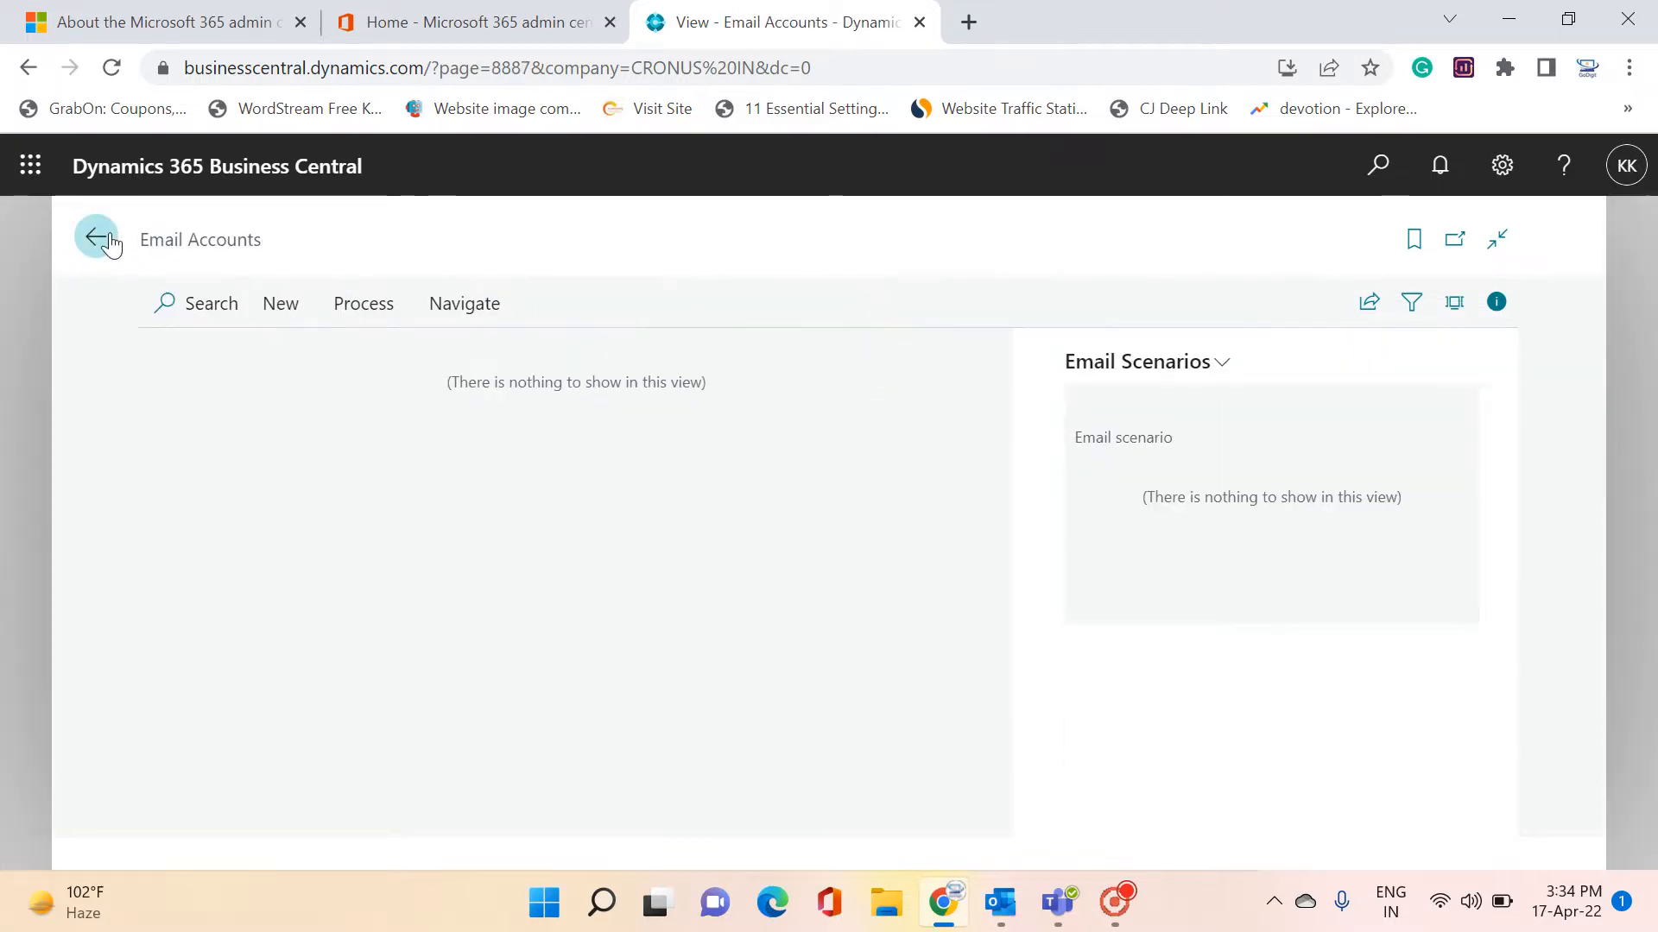
# Add a Current User email account through the setup wizard and start a test email
pyautogui.click(280, 305)
pyautogui.click(263, 357)
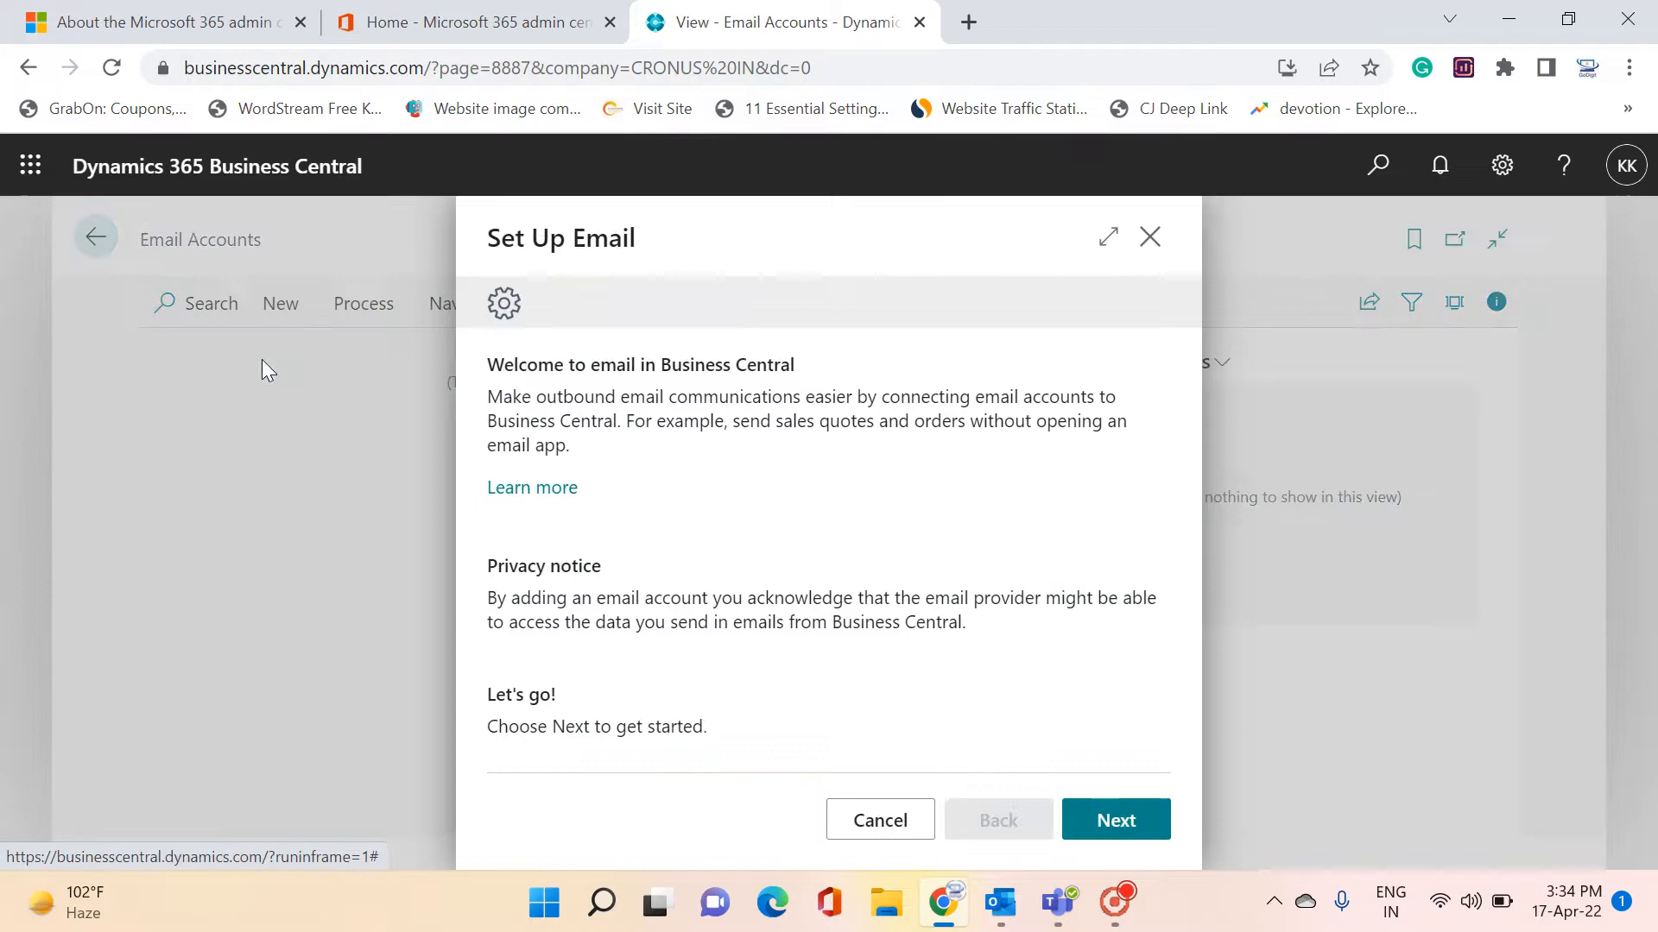
pyautogui.click(1130, 822)
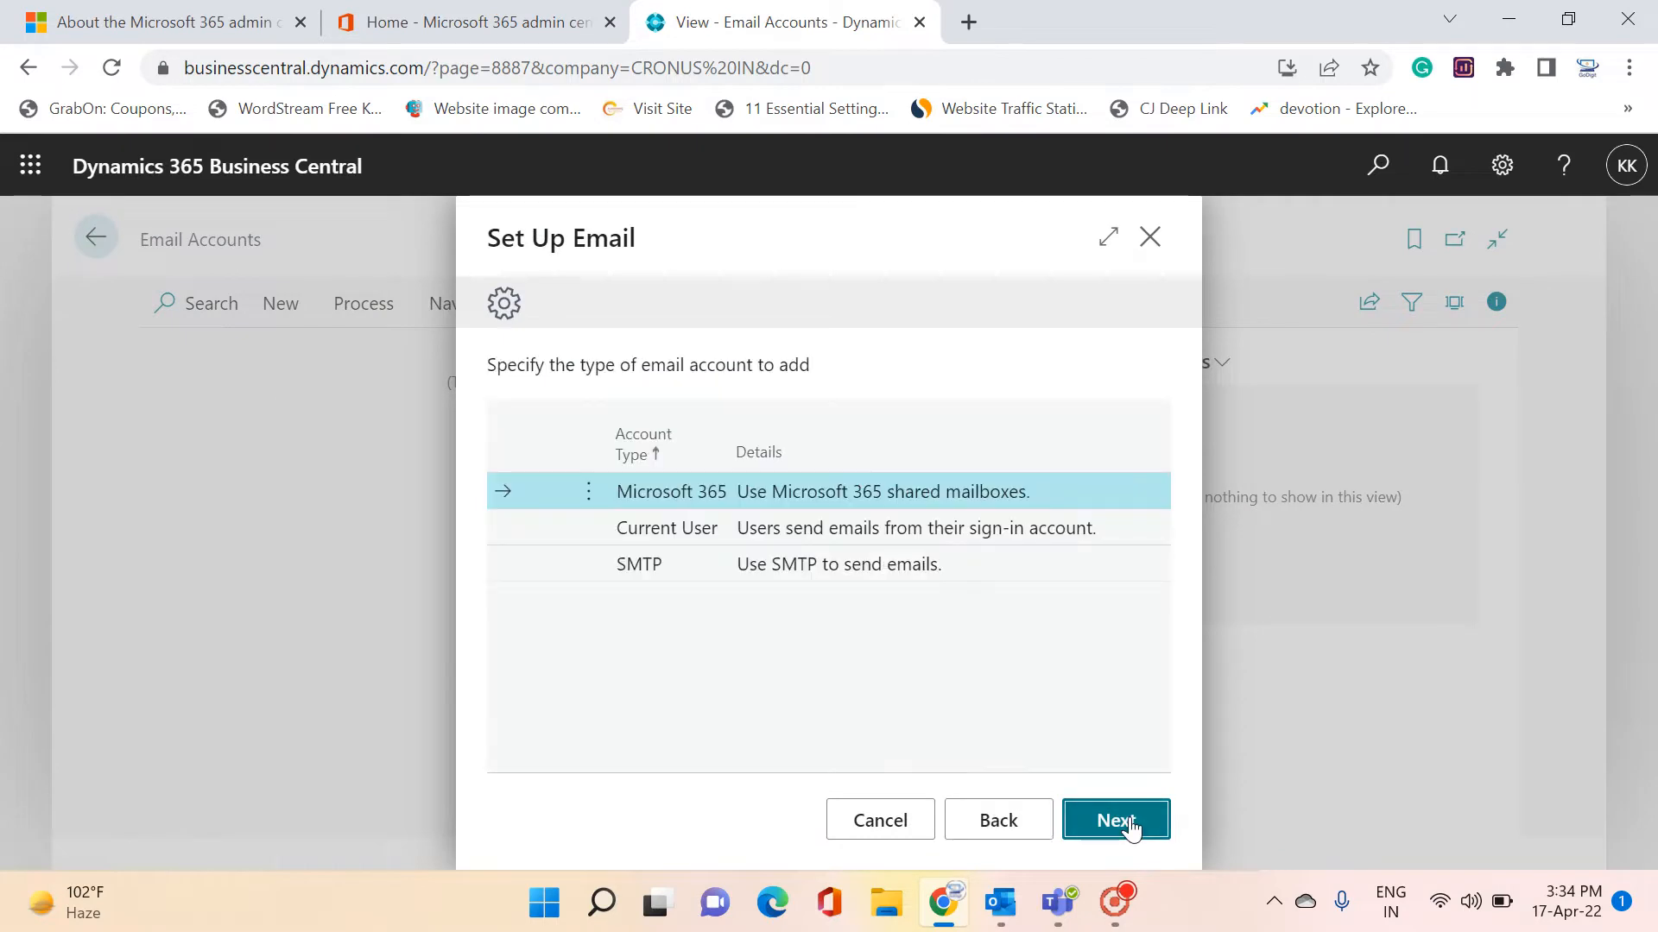
pyautogui.click(941, 532)
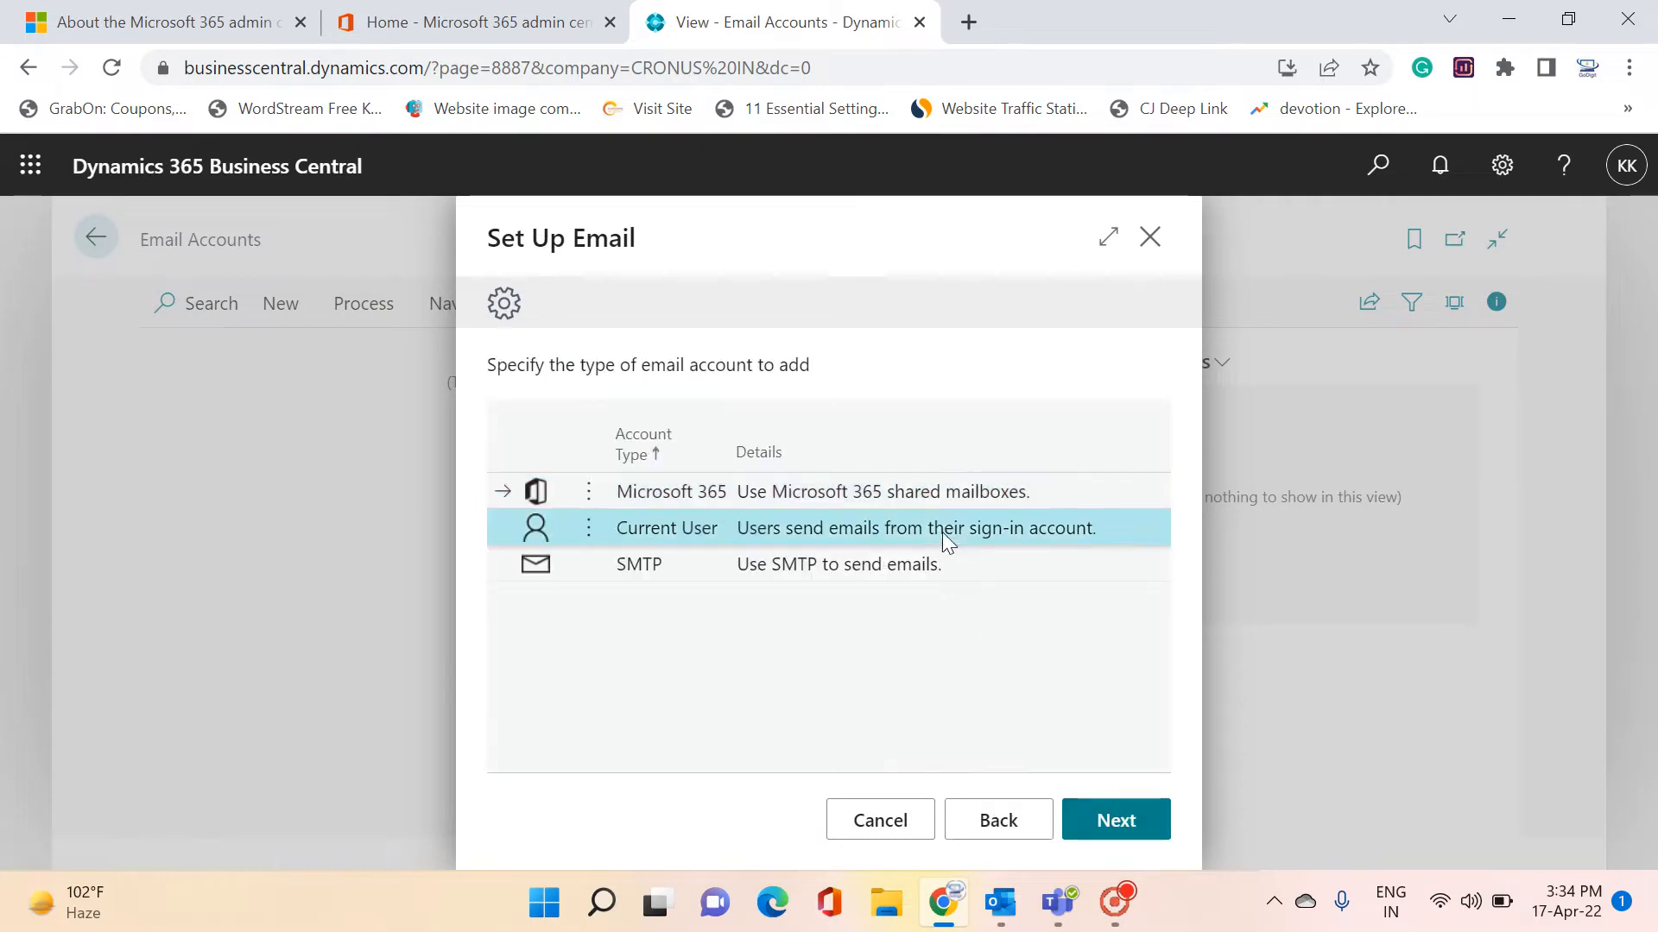
pyautogui.click(1119, 824)
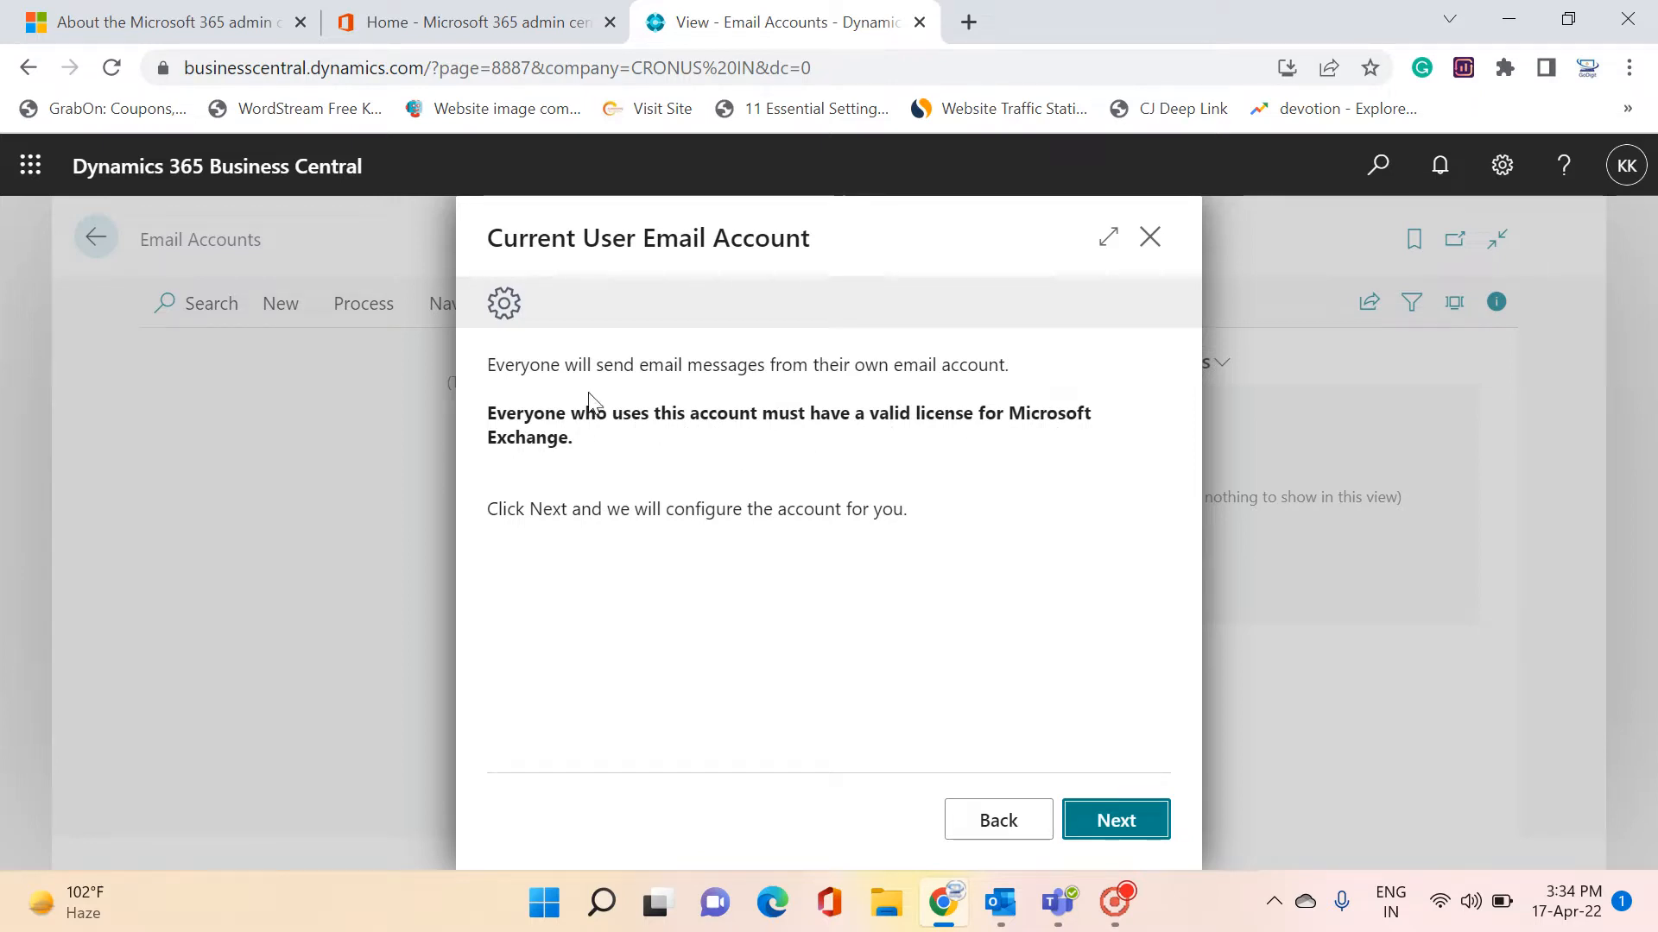
pyautogui.click(1109, 830)
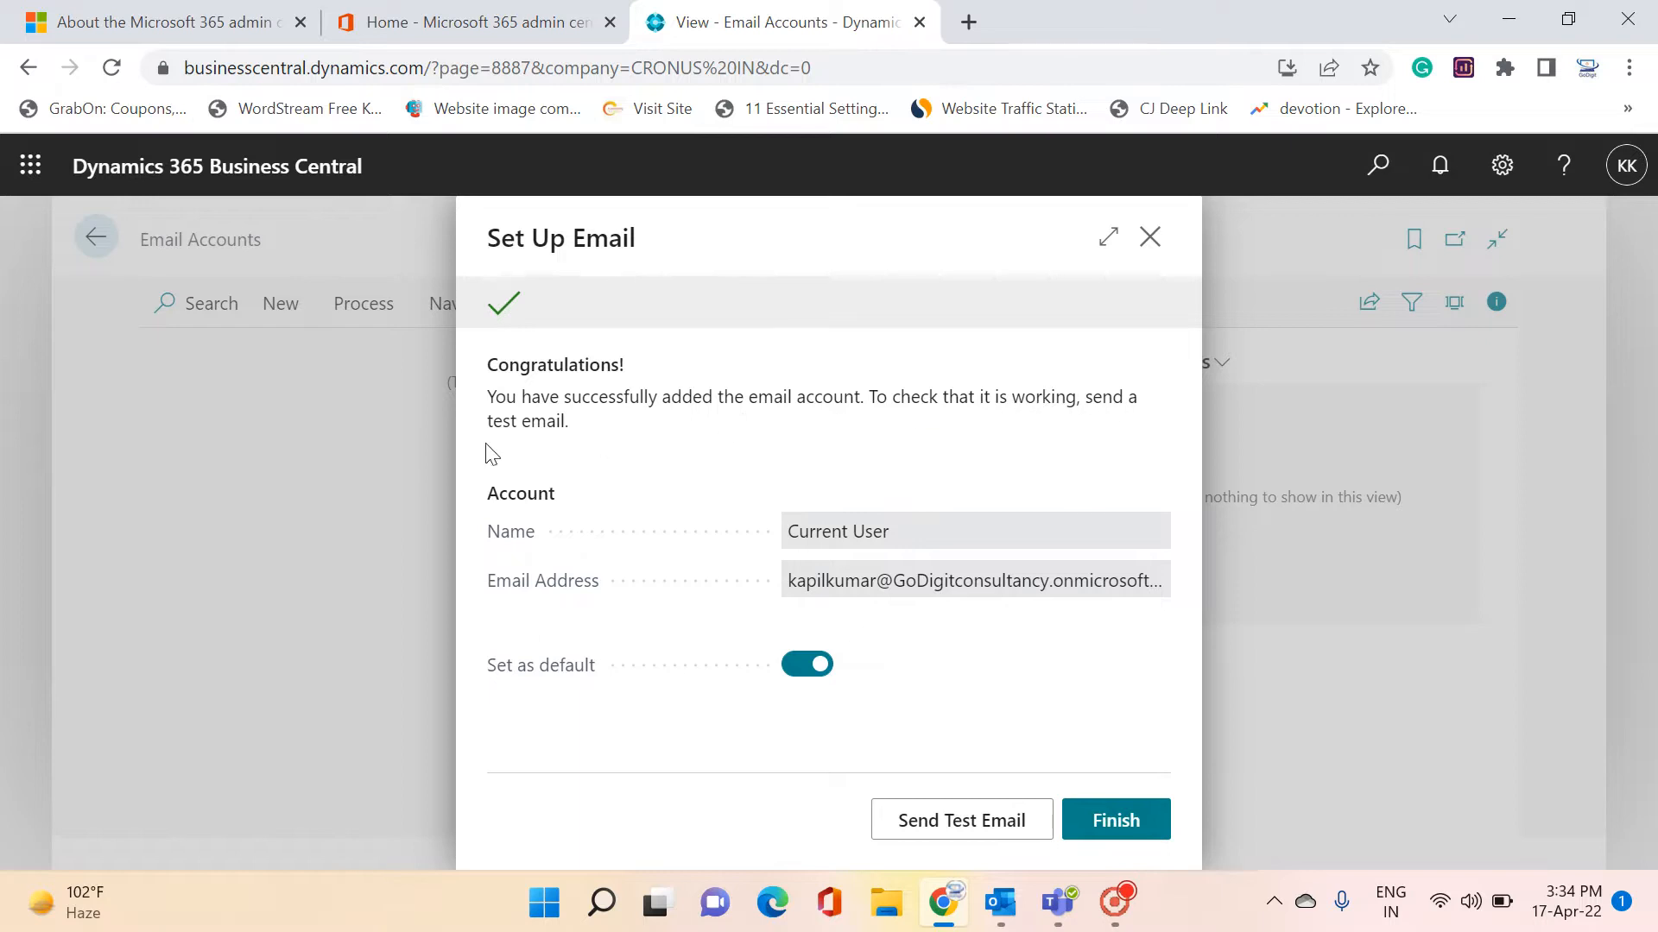
pyautogui.click(948, 836)
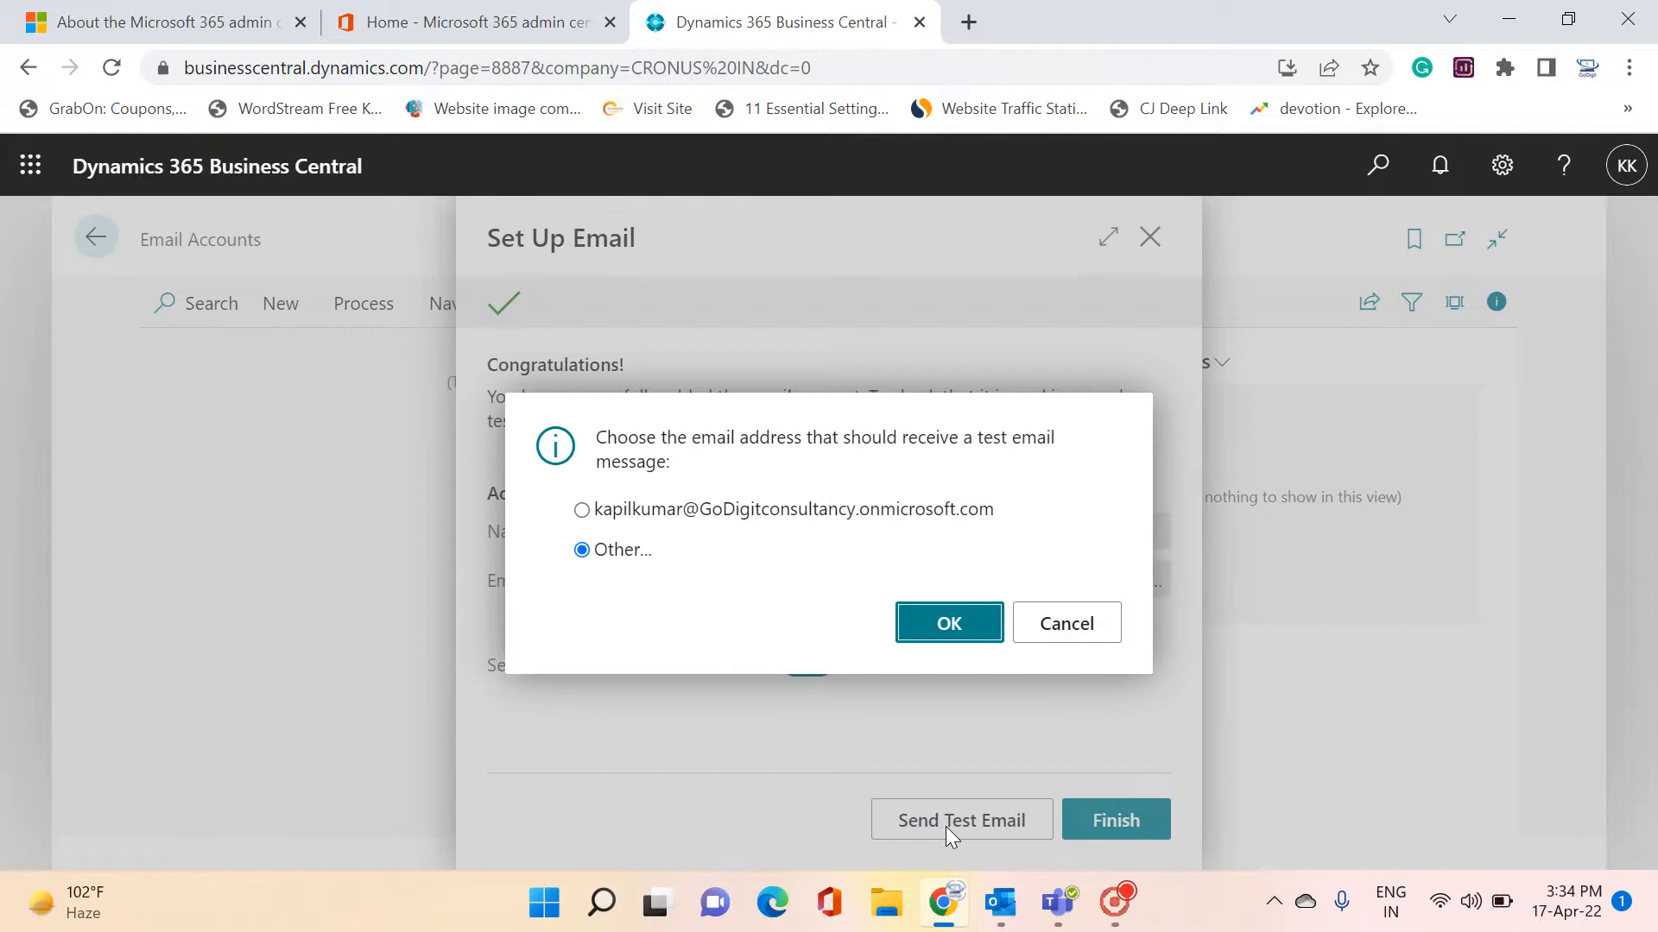
# Send the test email to your own address, acknowledge the confirmation, and finish the setup
pyautogui.click(582, 511)
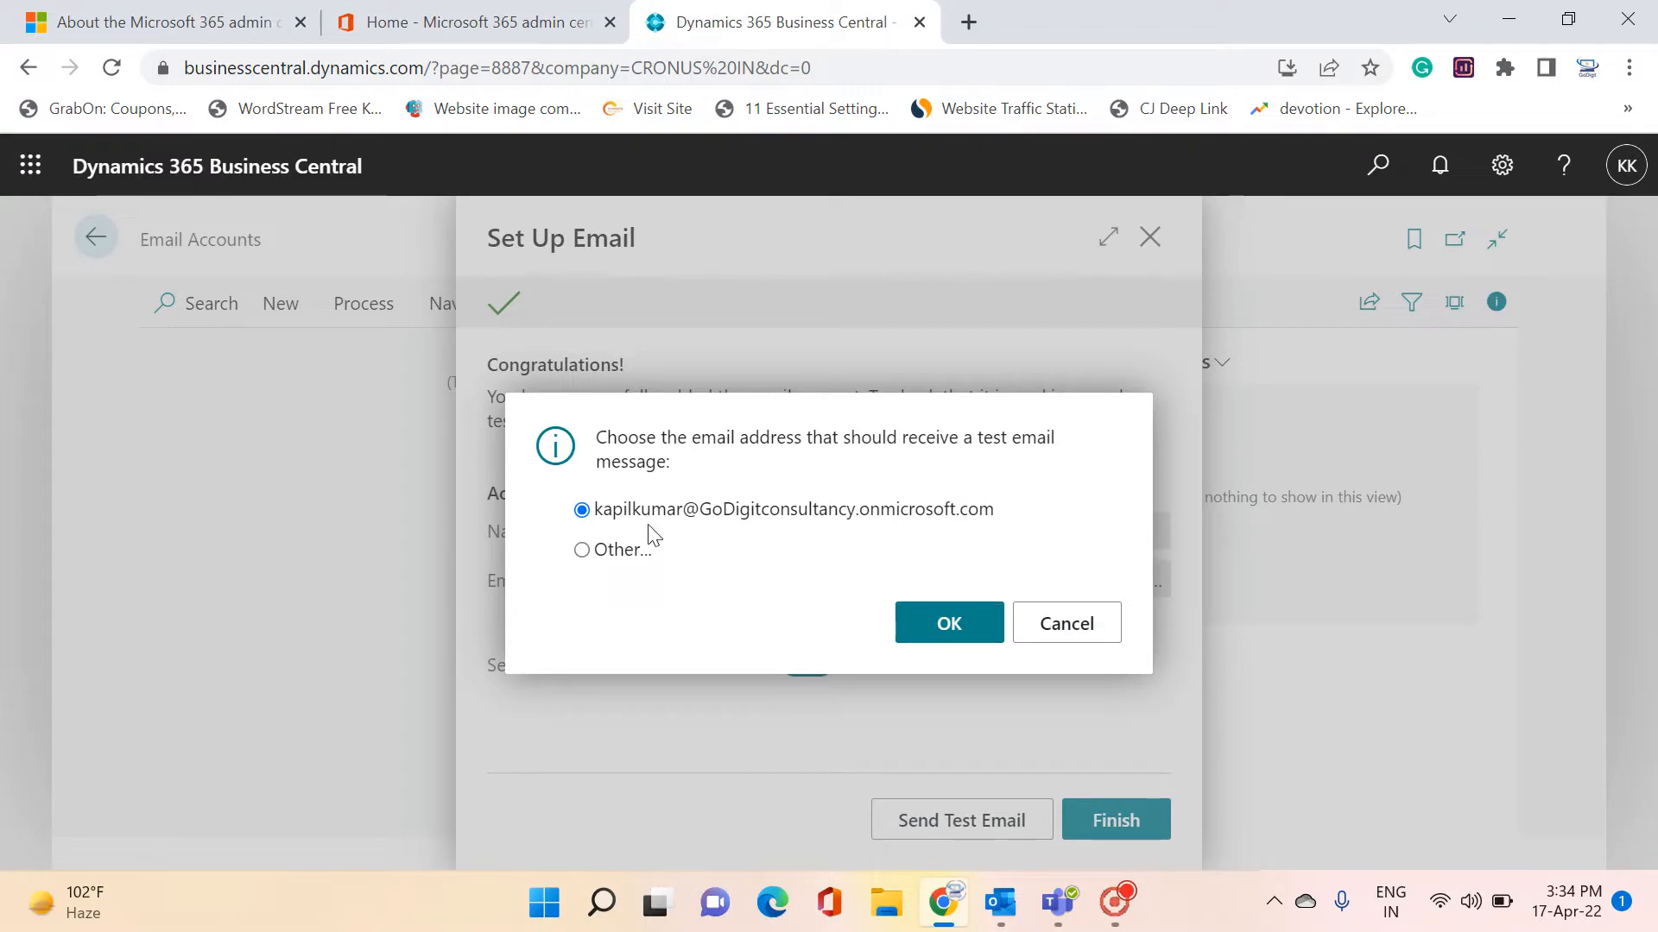
pyautogui.click(940, 636)
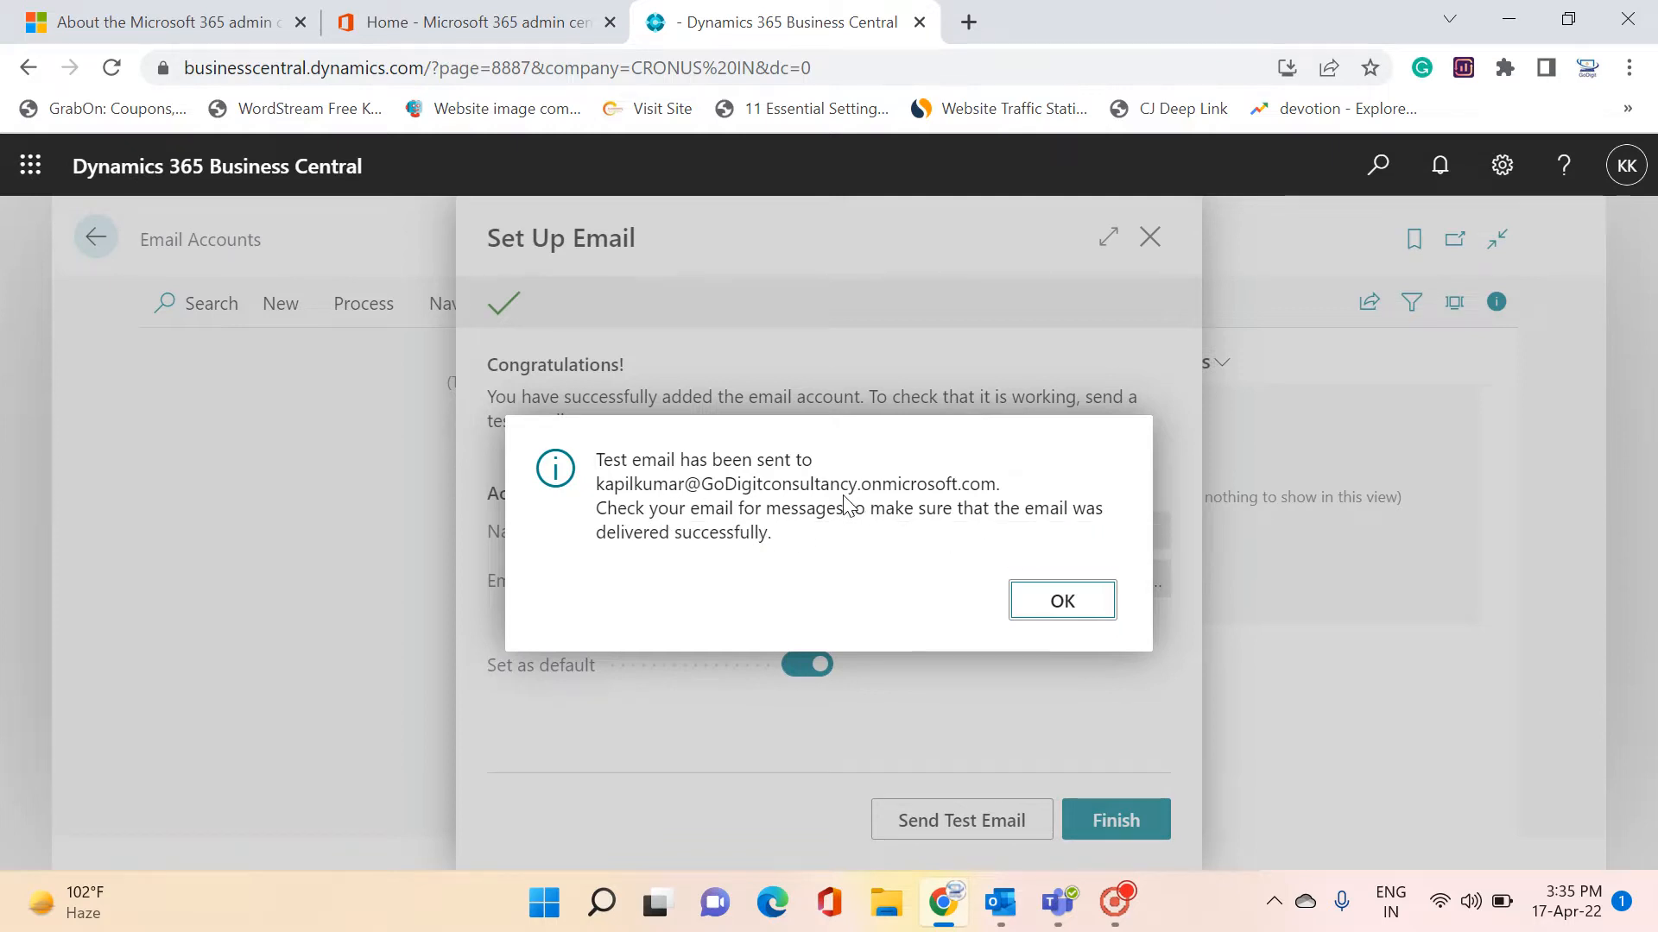
pyautogui.click(1062, 603)
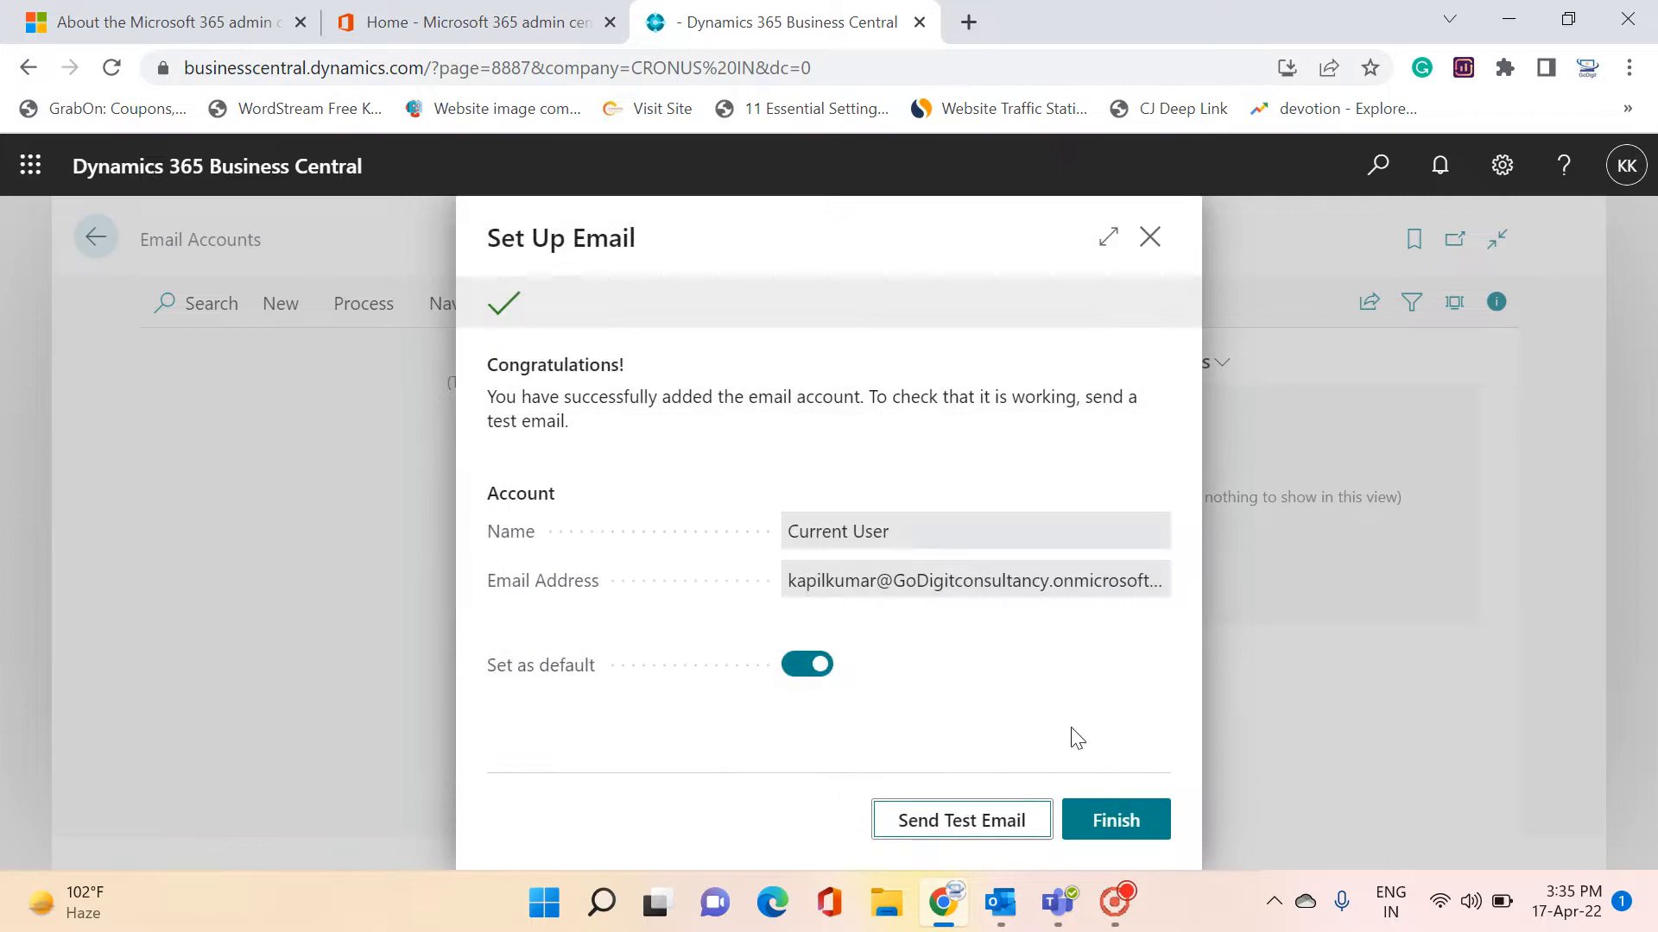
pyautogui.click(1116, 825)
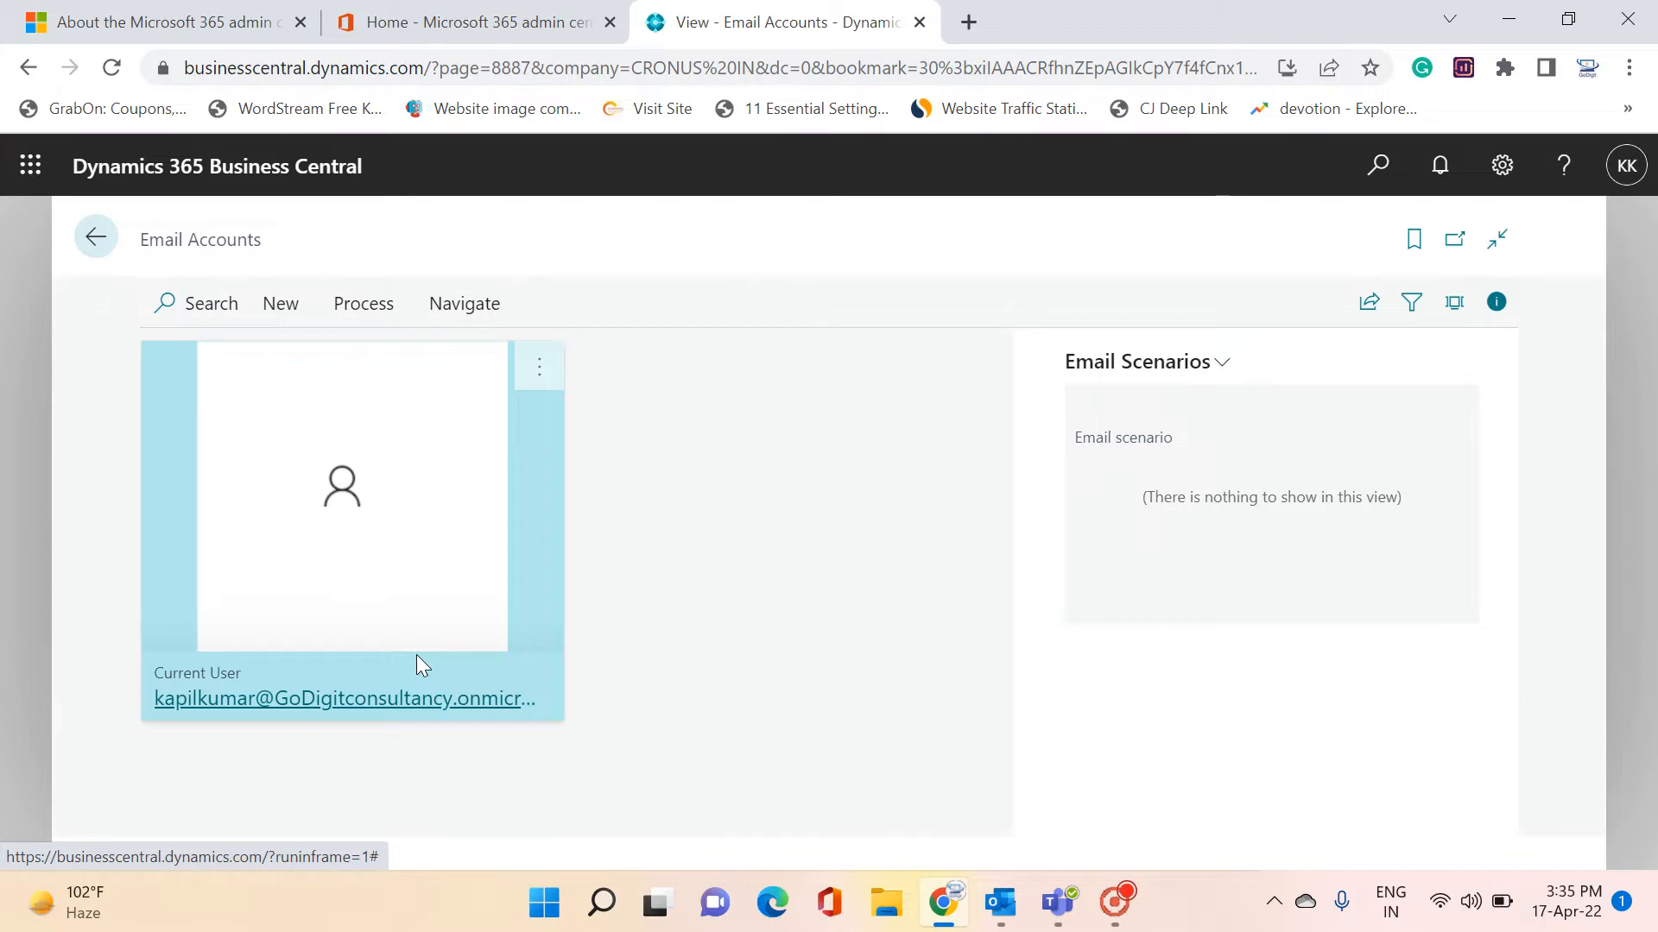
# Search 'comp' in Tell me and open a new Compose Email page
pyautogui.click(1377, 166)
pyautogui.write('compose')
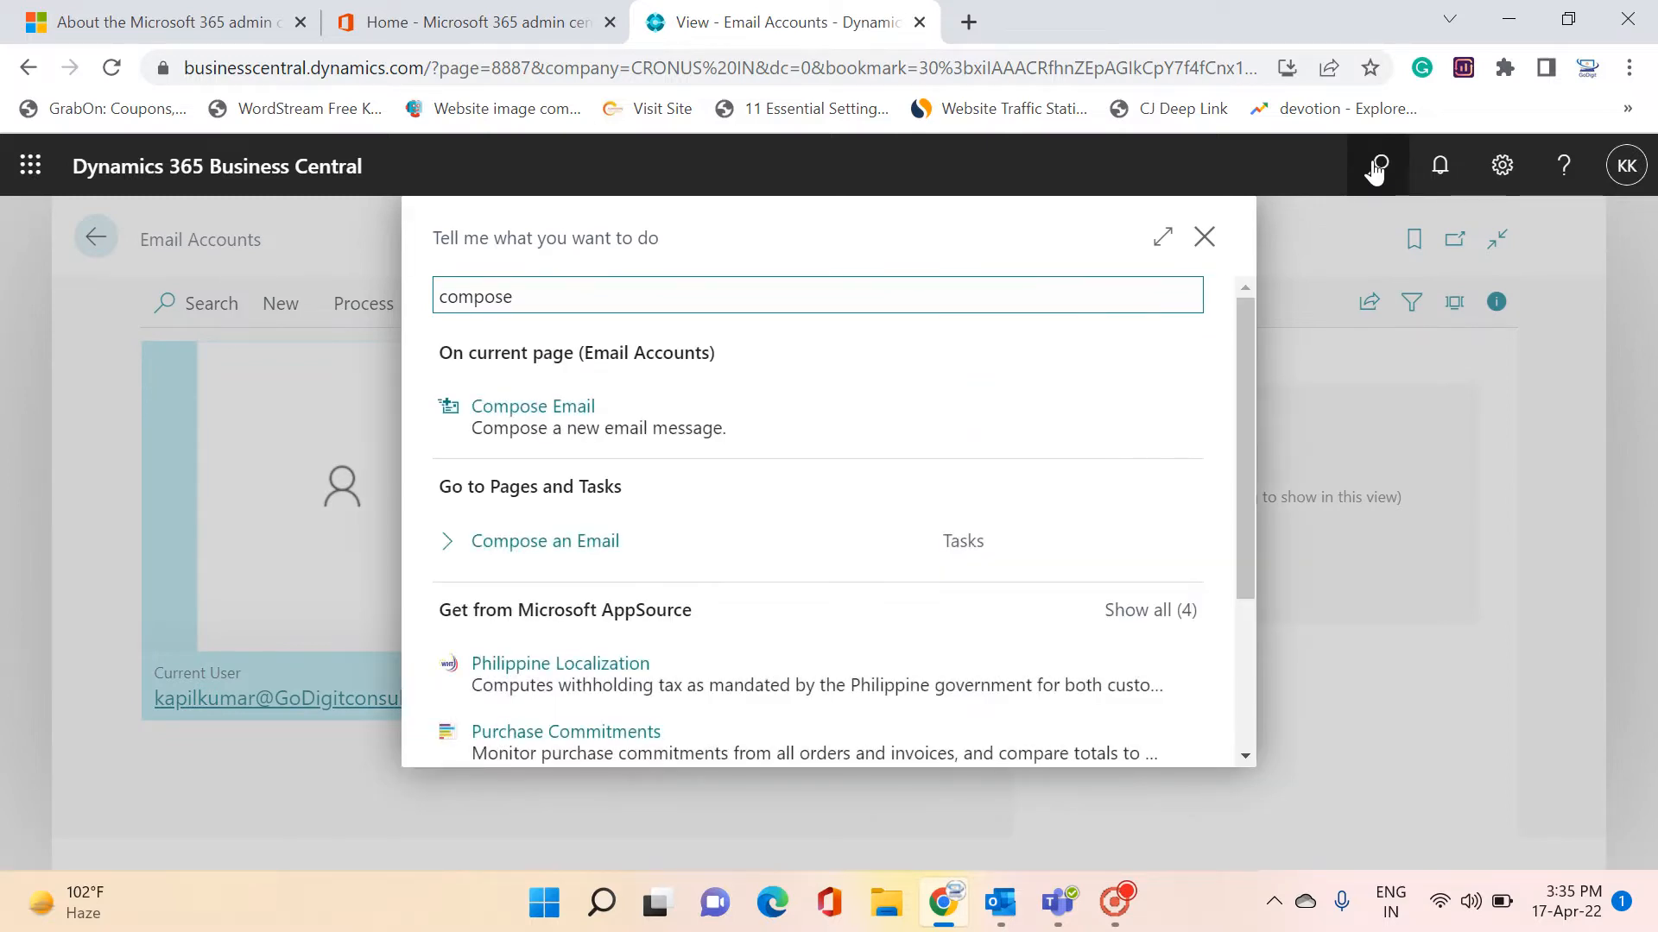
pyautogui.click(538, 423)
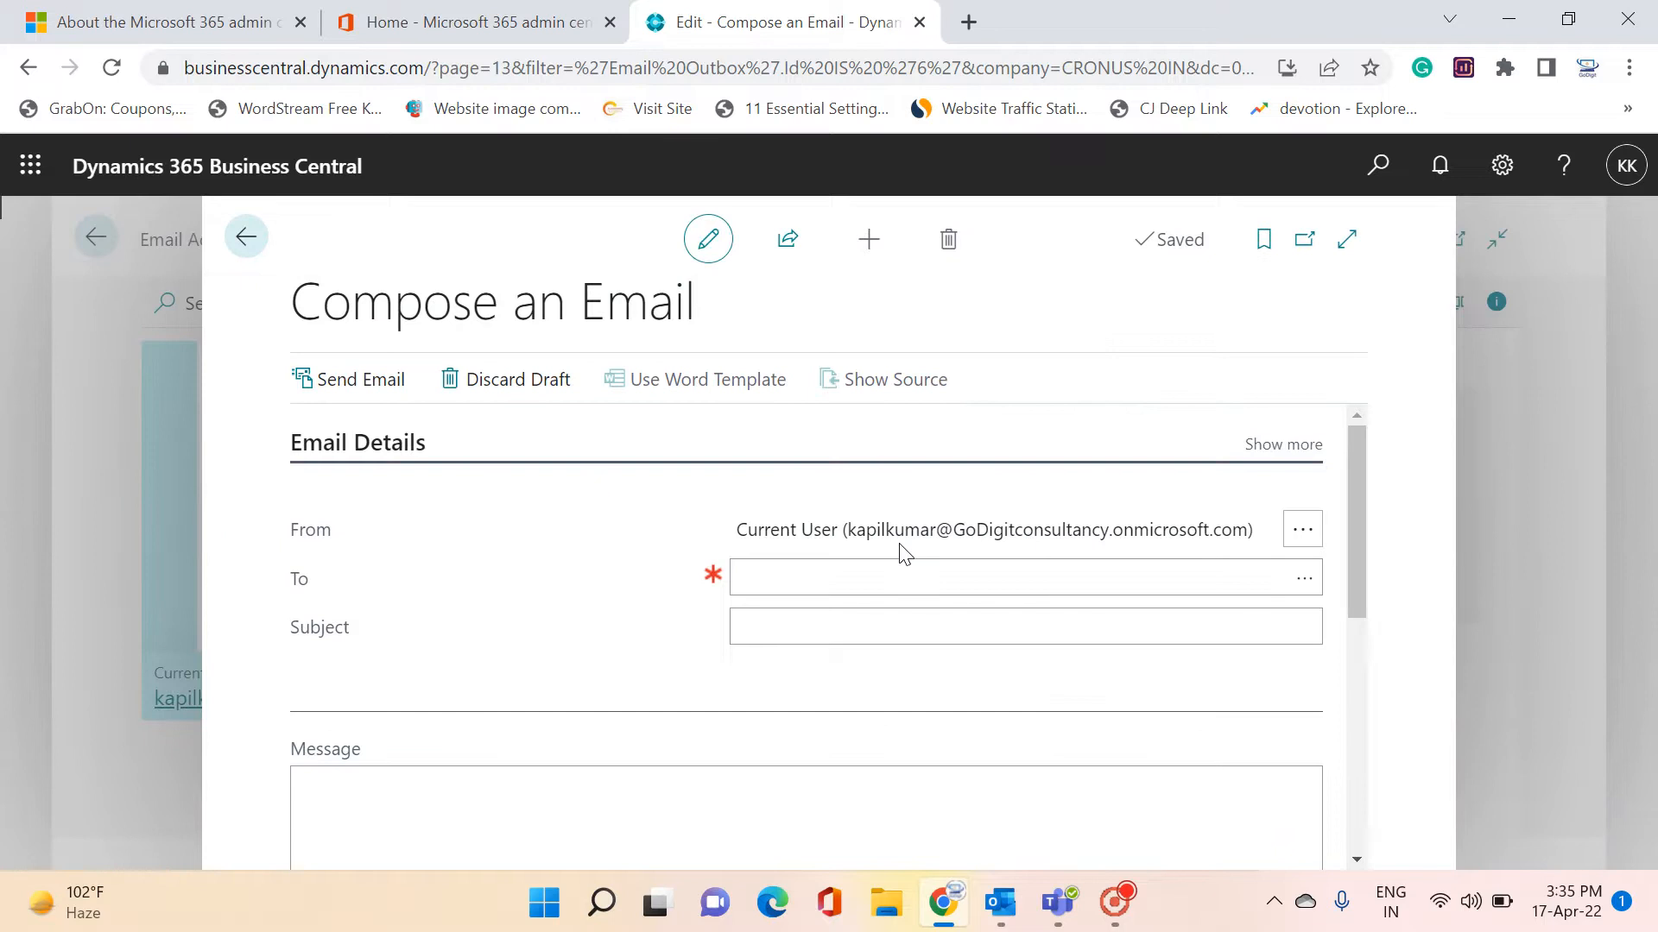
pyautogui.scroll(-1, 894, 546)
pyautogui.scroll(1, 676, 516)
# Leave the blank email unsent, keeping it as a draft in the Email Outbox
pyautogui.click(866, 581)
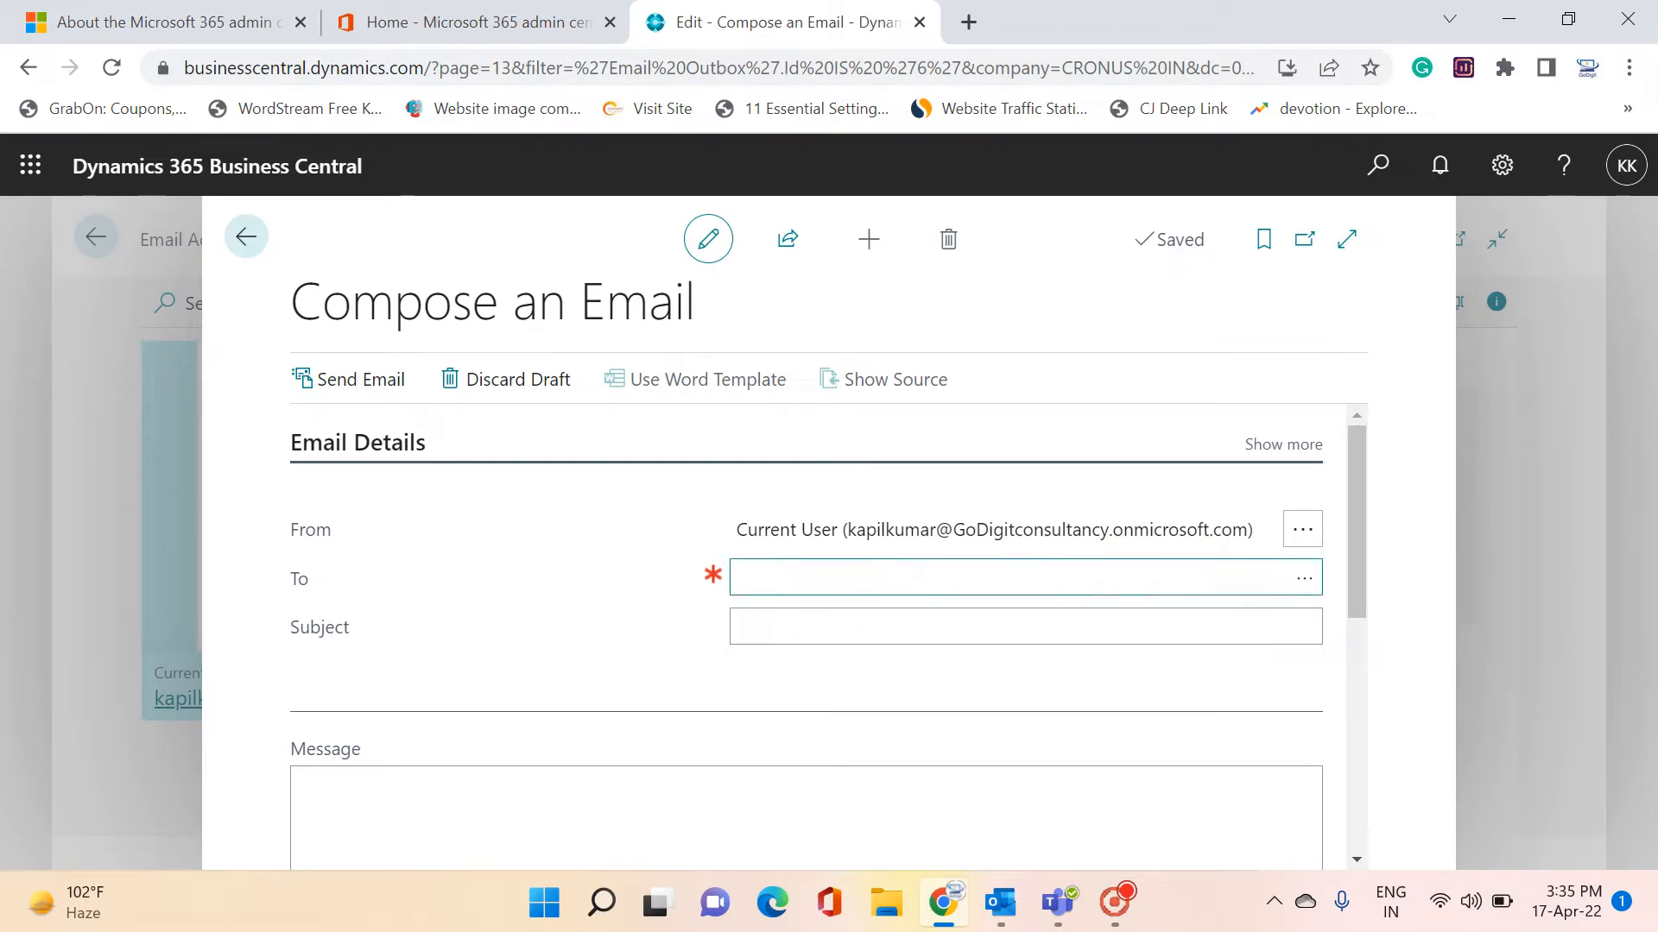
pyautogui.scroll(-2, 806, 634)
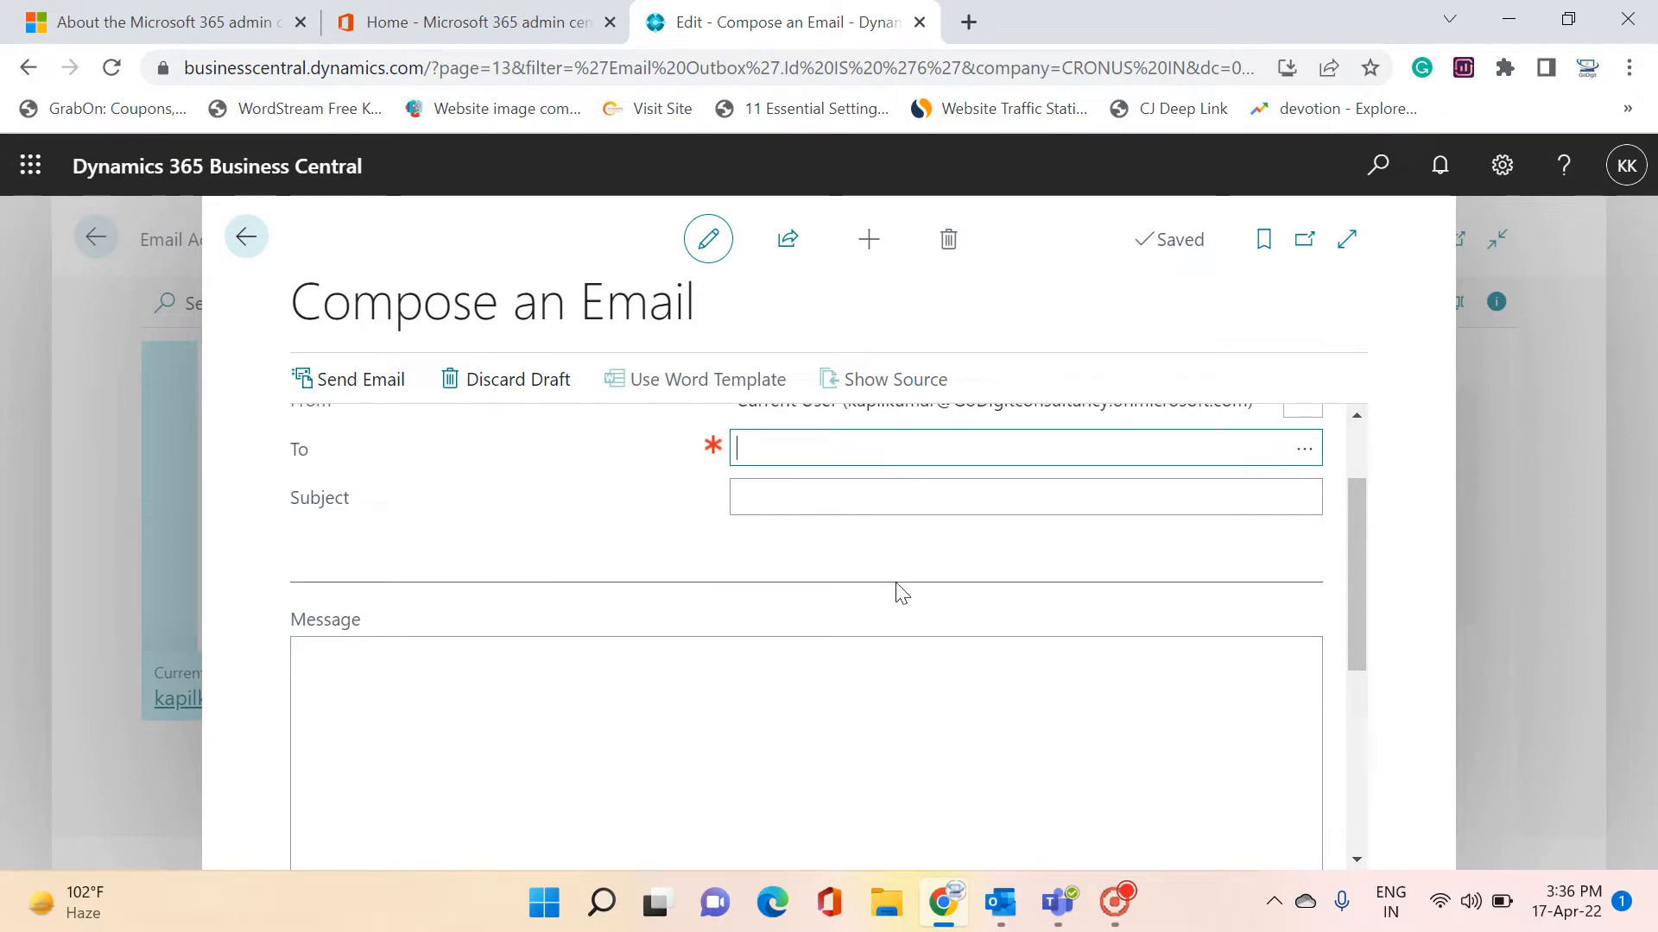
pyautogui.press('Tab')
pyautogui.press('Tab')
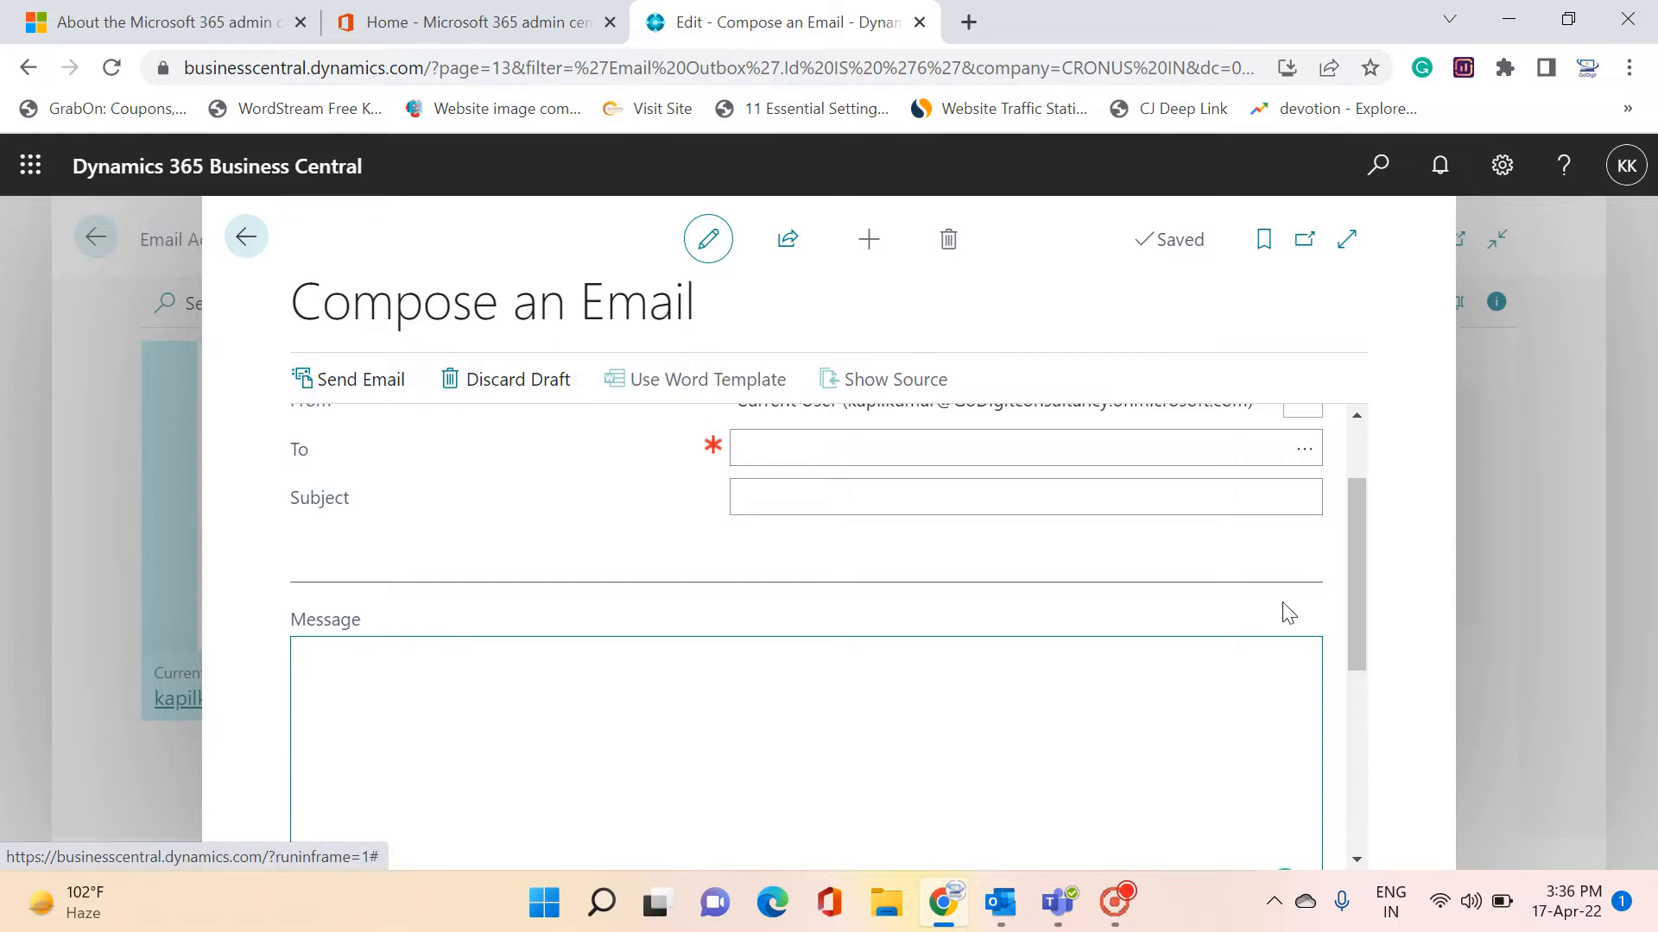
pyautogui.scroll(-5, 1295, 639)
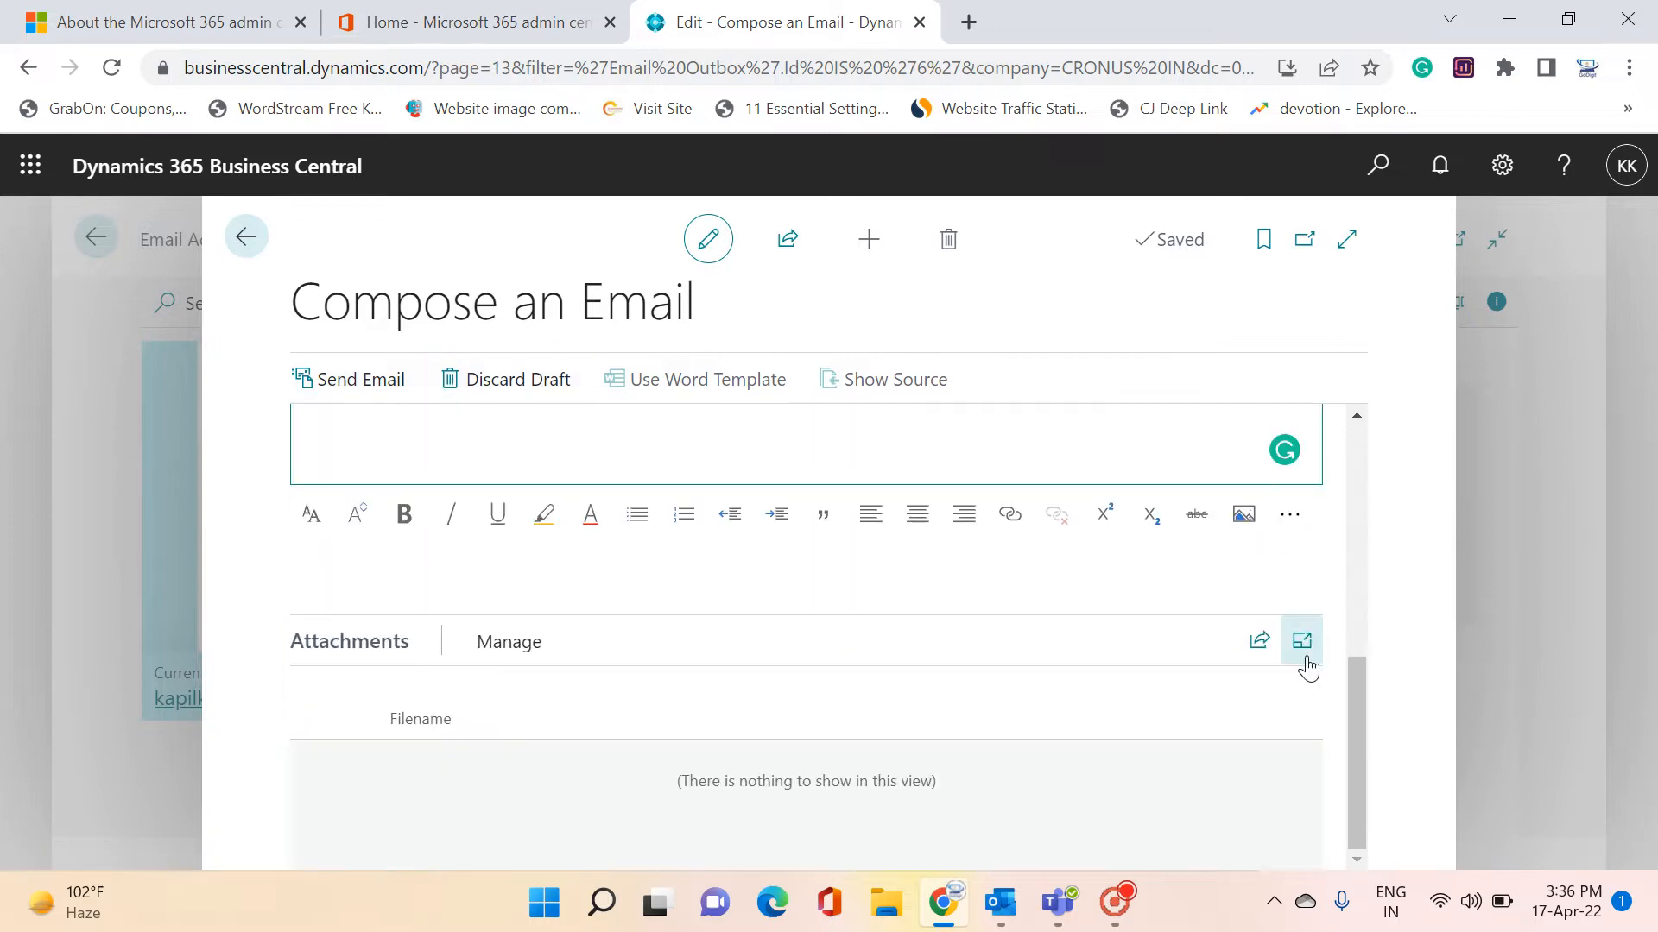
pyautogui.click(511, 646)
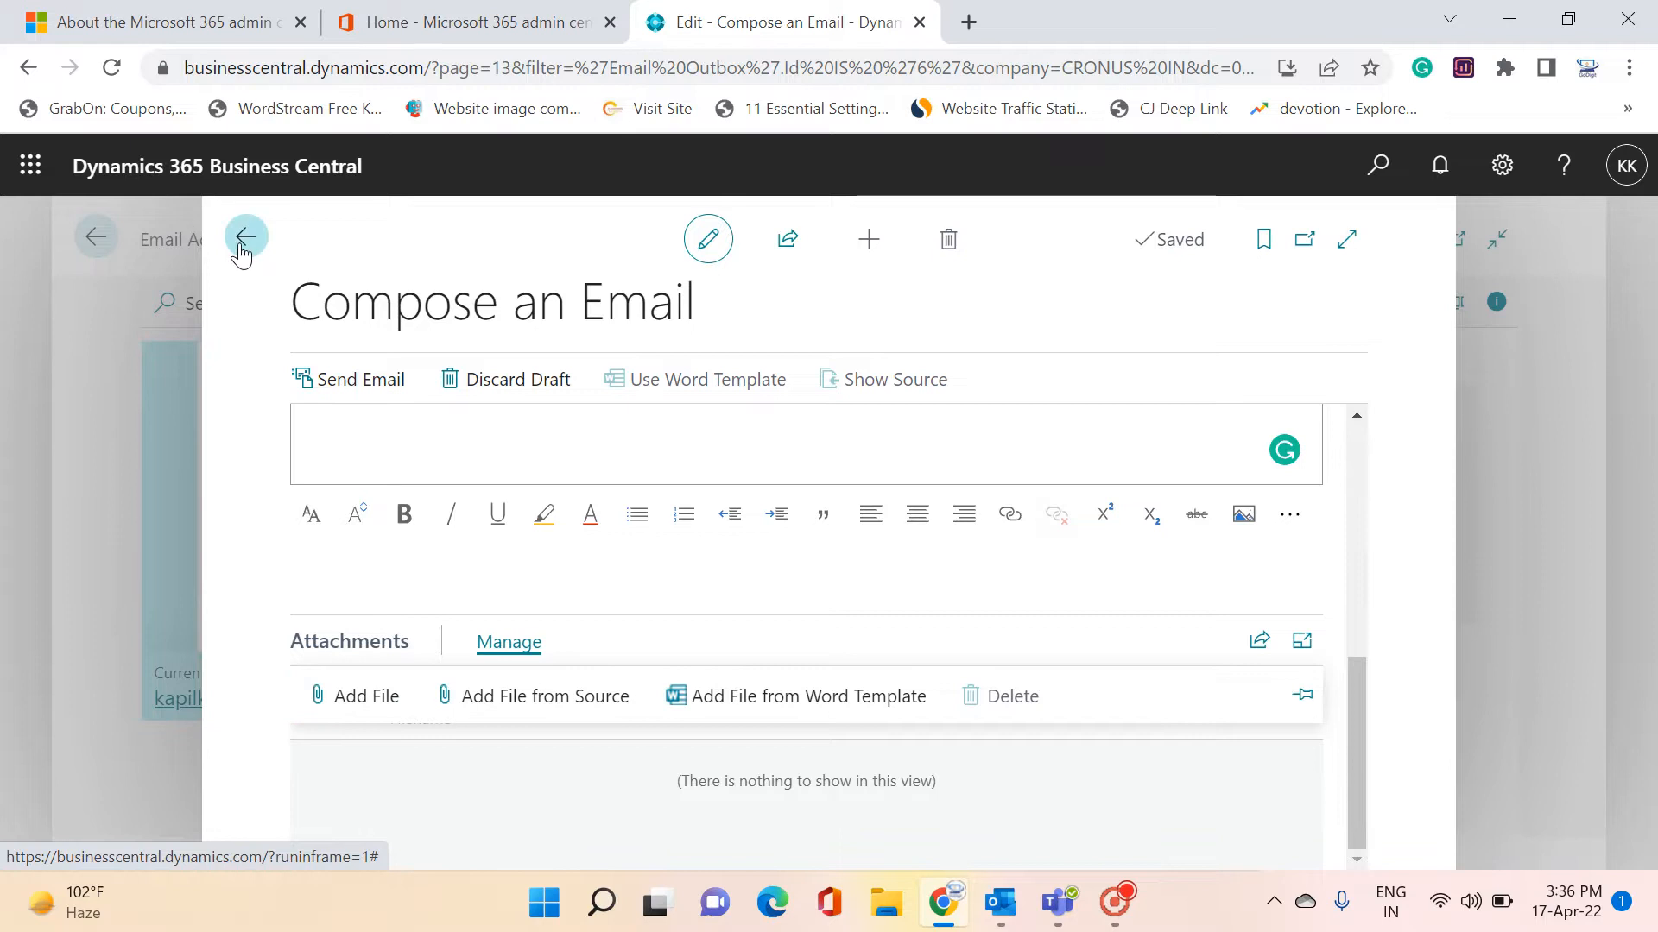
pyautogui.click(246, 238)
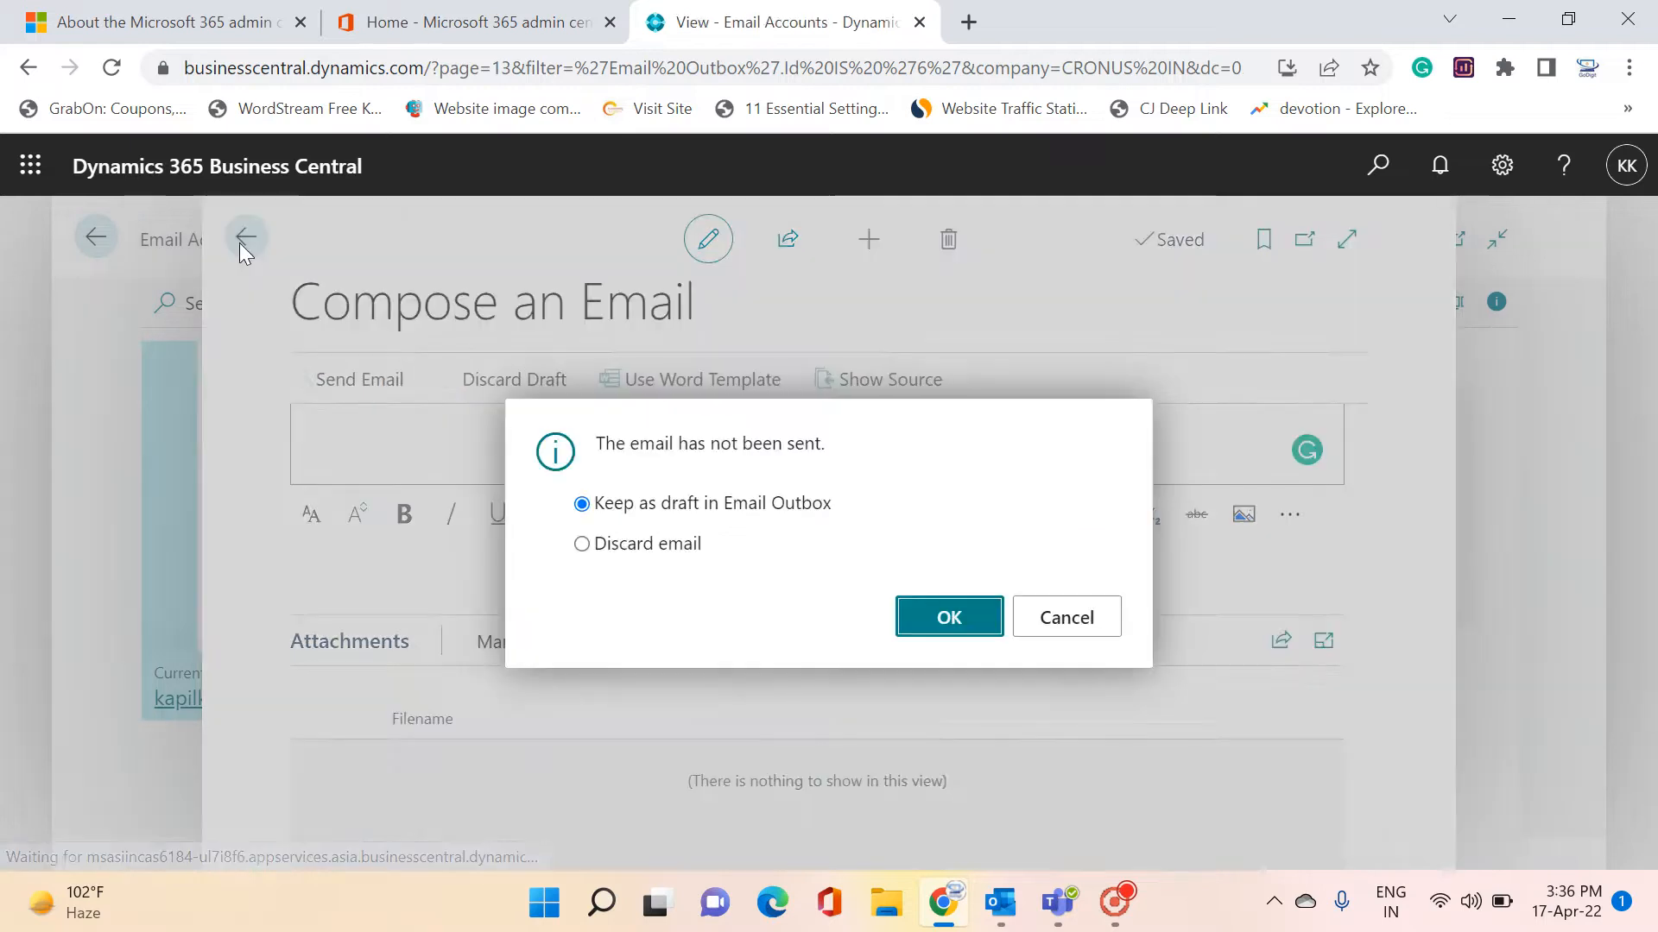
pyautogui.click(949, 623)
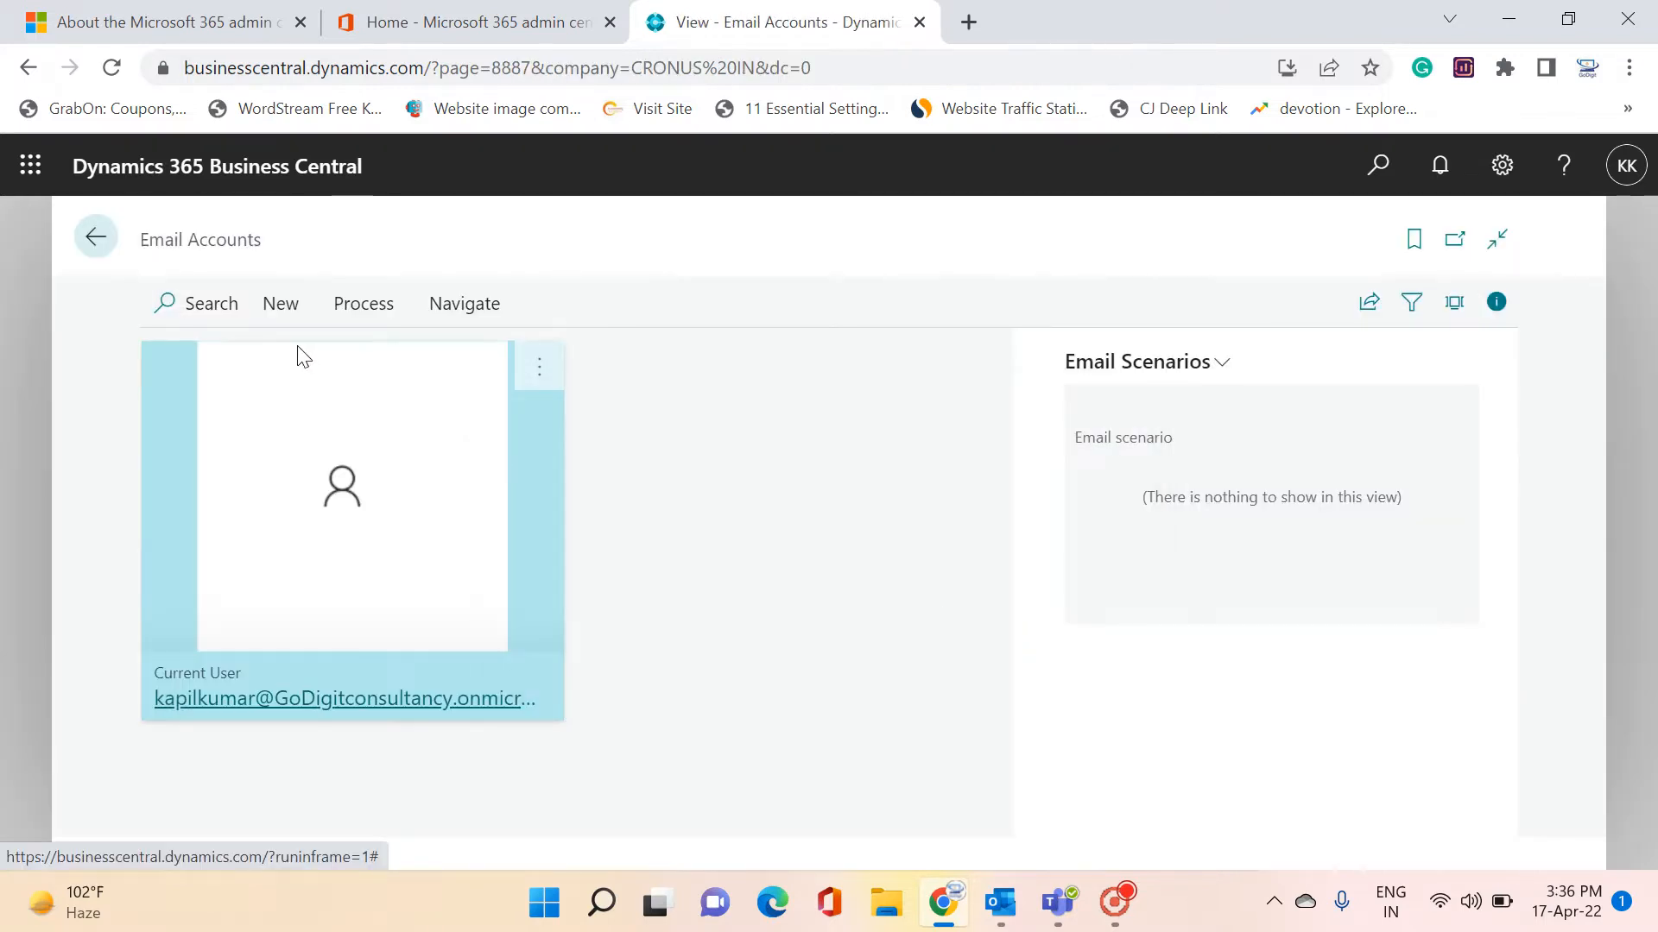
# Preview the email account types in the wizard, cancel it, and switch to the Microsoft 365 admin center
pyautogui.click(281, 307)
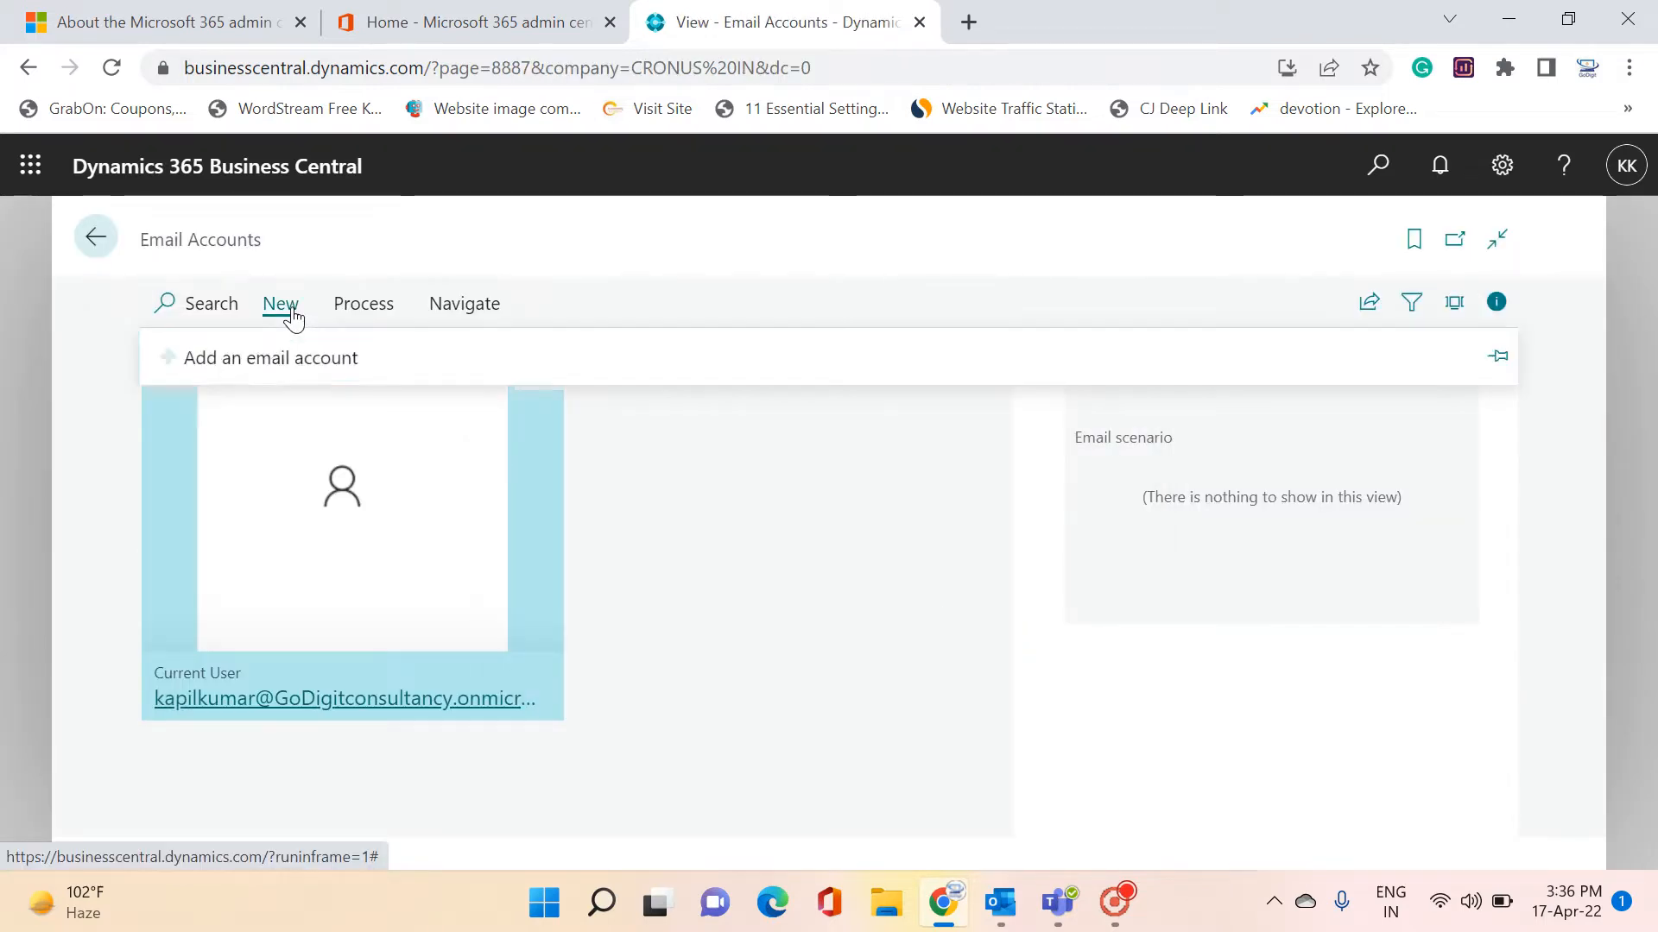
pyautogui.click(273, 364)
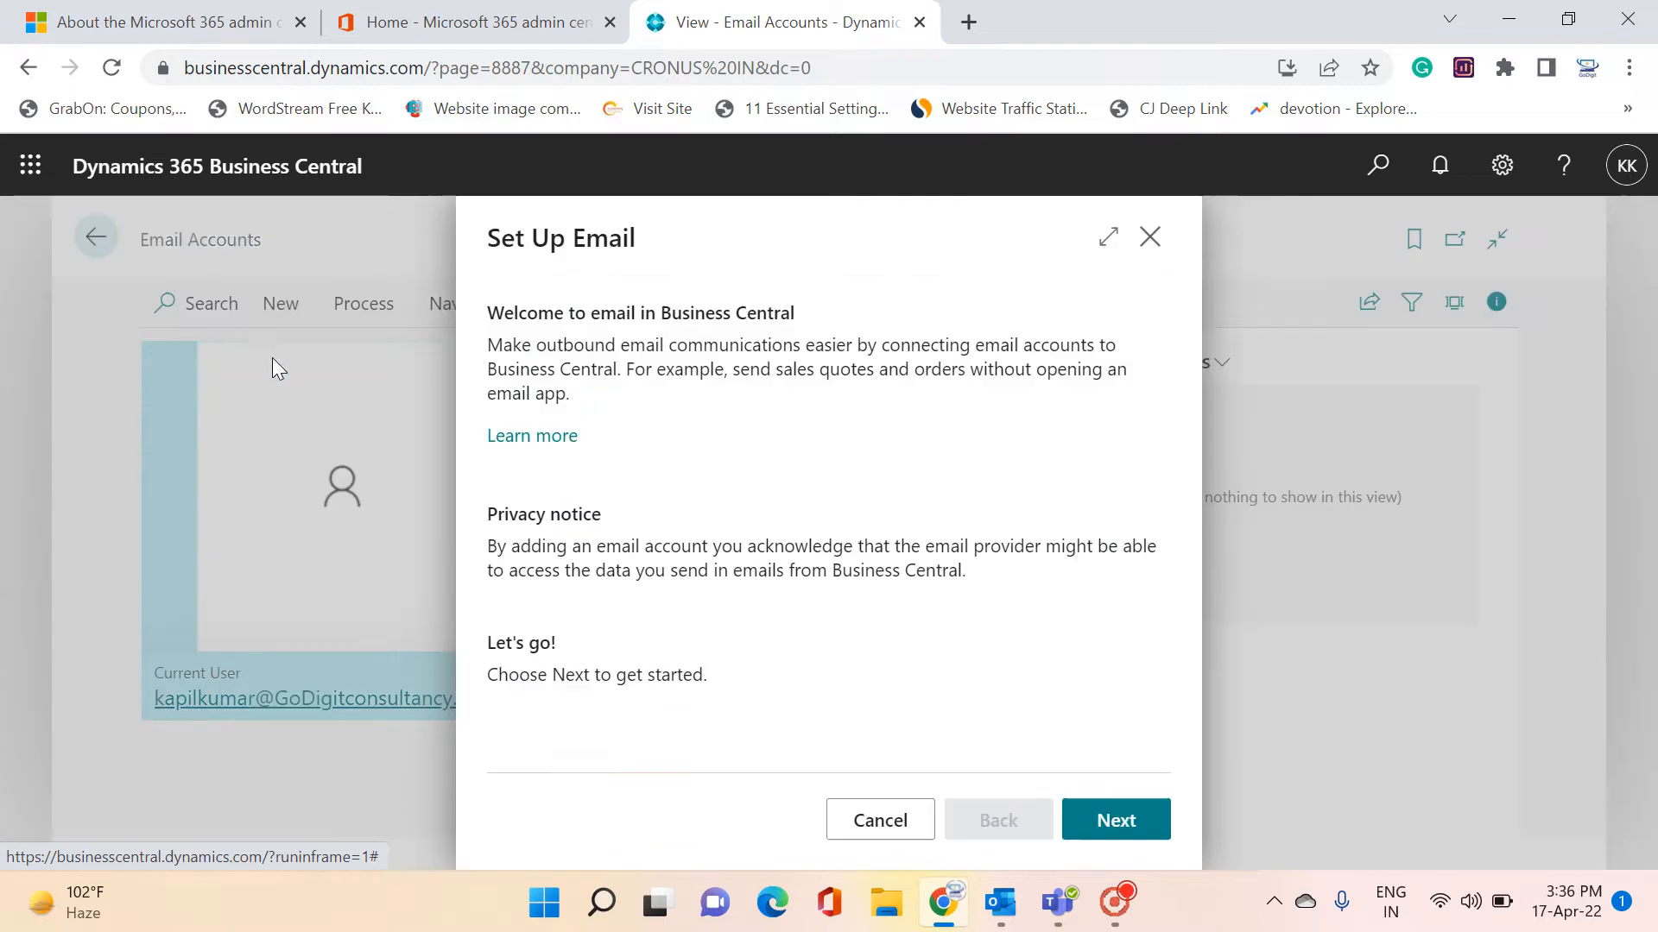
pyautogui.click(1108, 823)
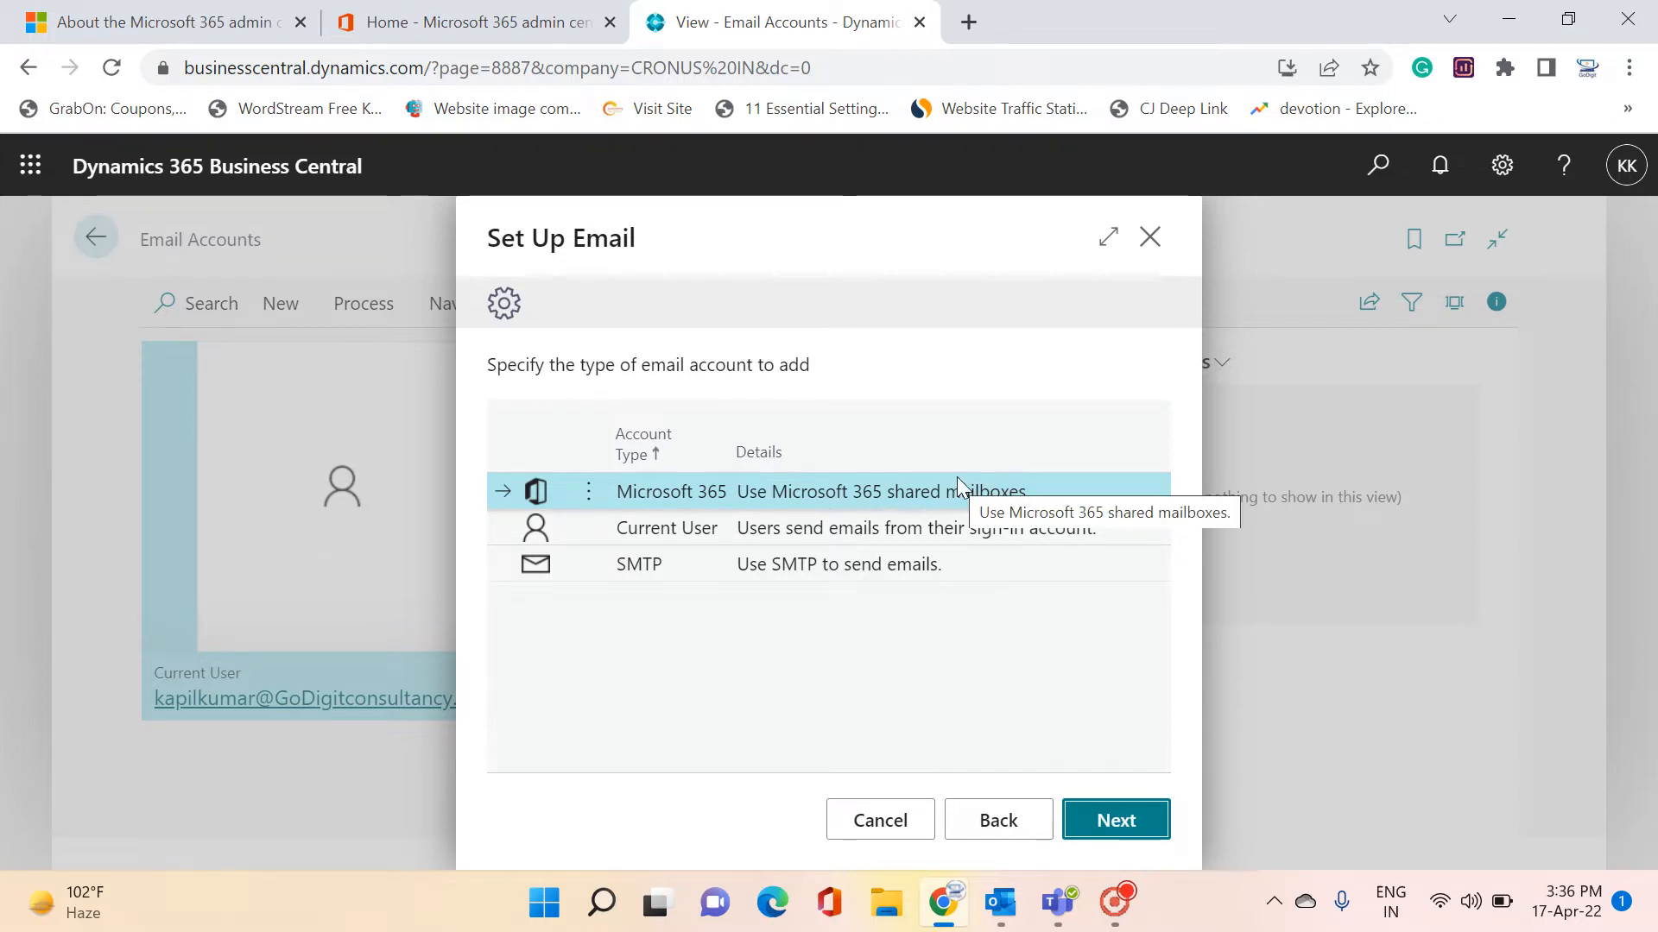
pyautogui.click(865, 826)
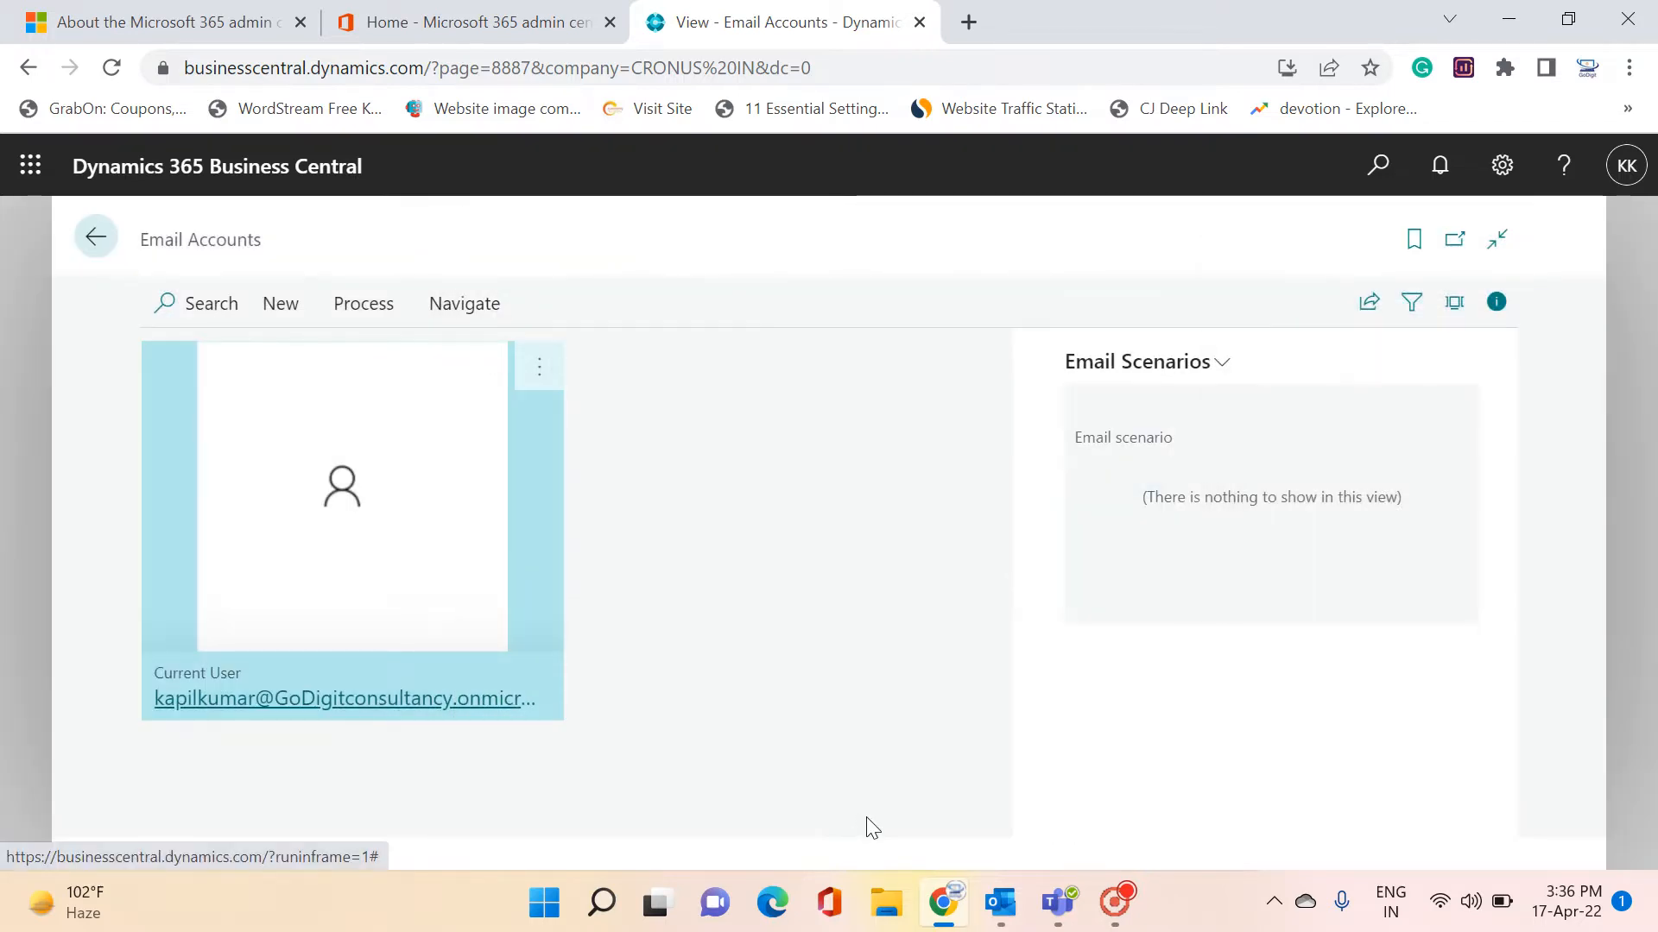
pyautogui.click(516, 31)
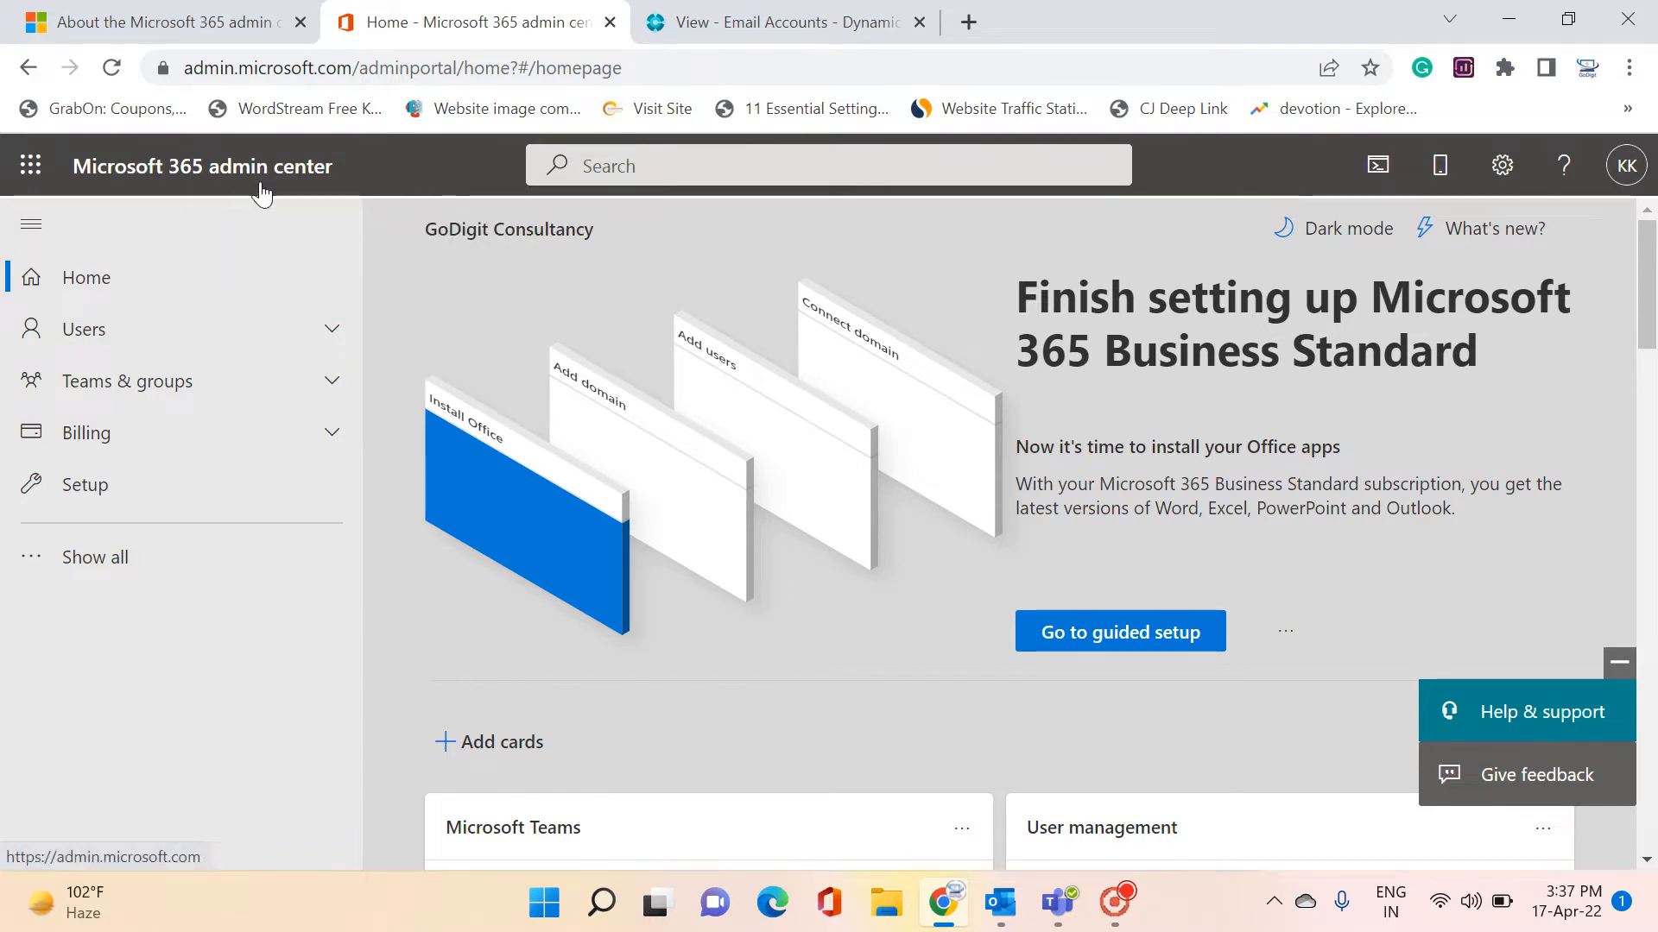
# Open Users > Active users and select the tenant's only user
pyautogui.click(334, 335)
pyautogui.click(152, 382)
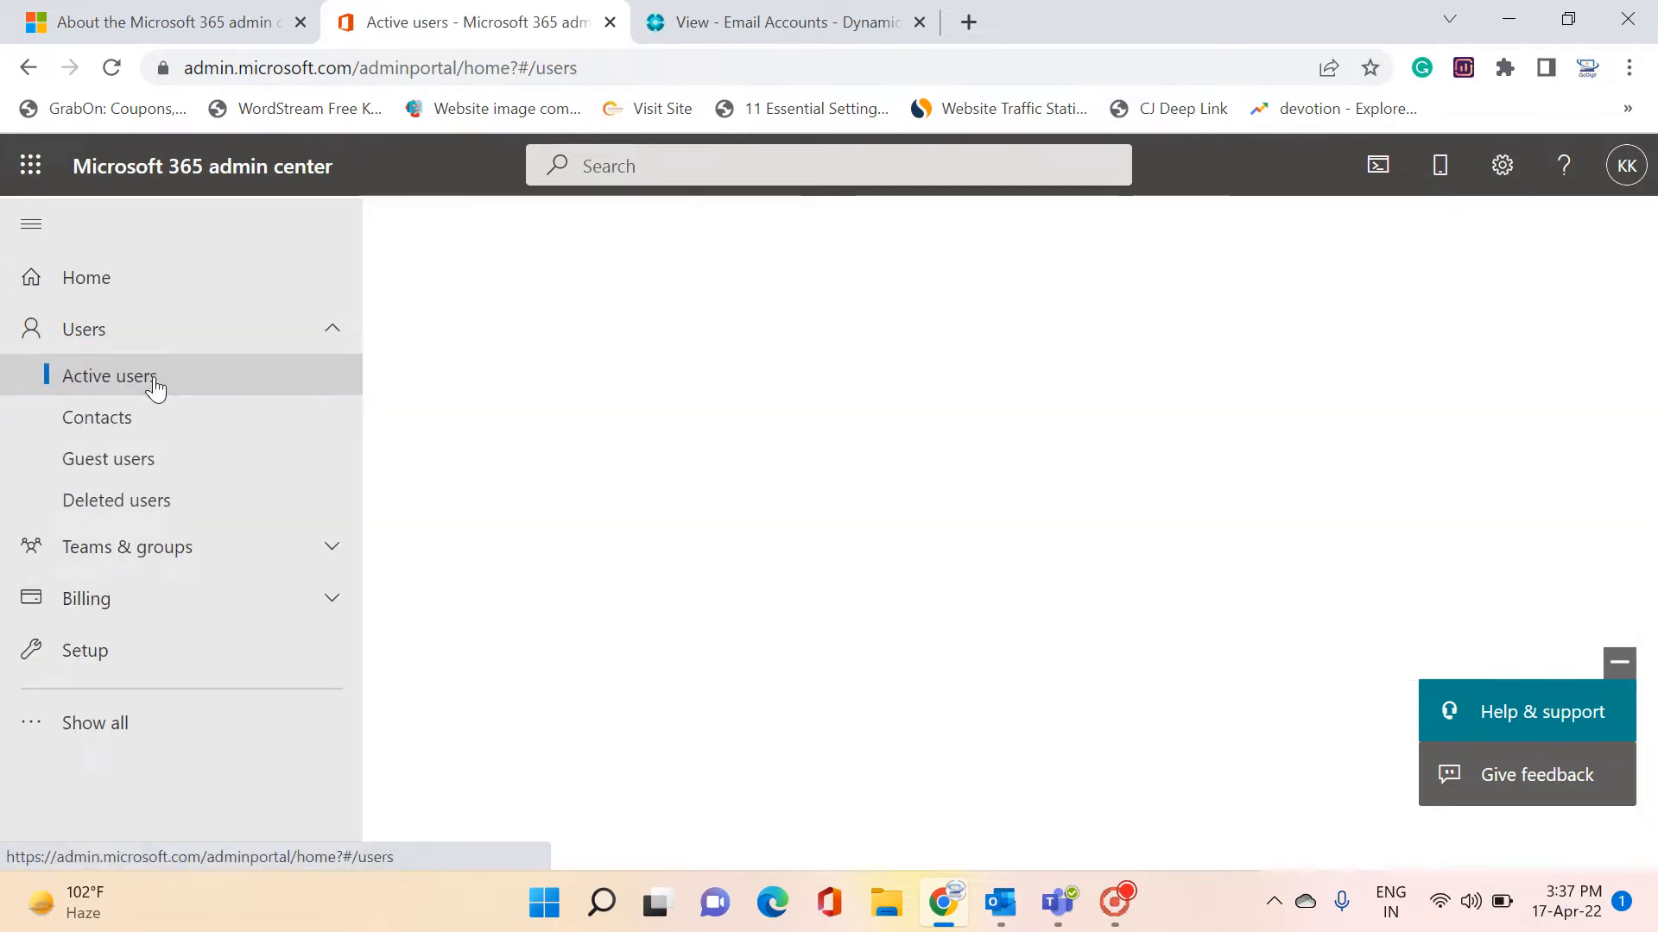
pyautogui.scroll(-1, 658, 489)
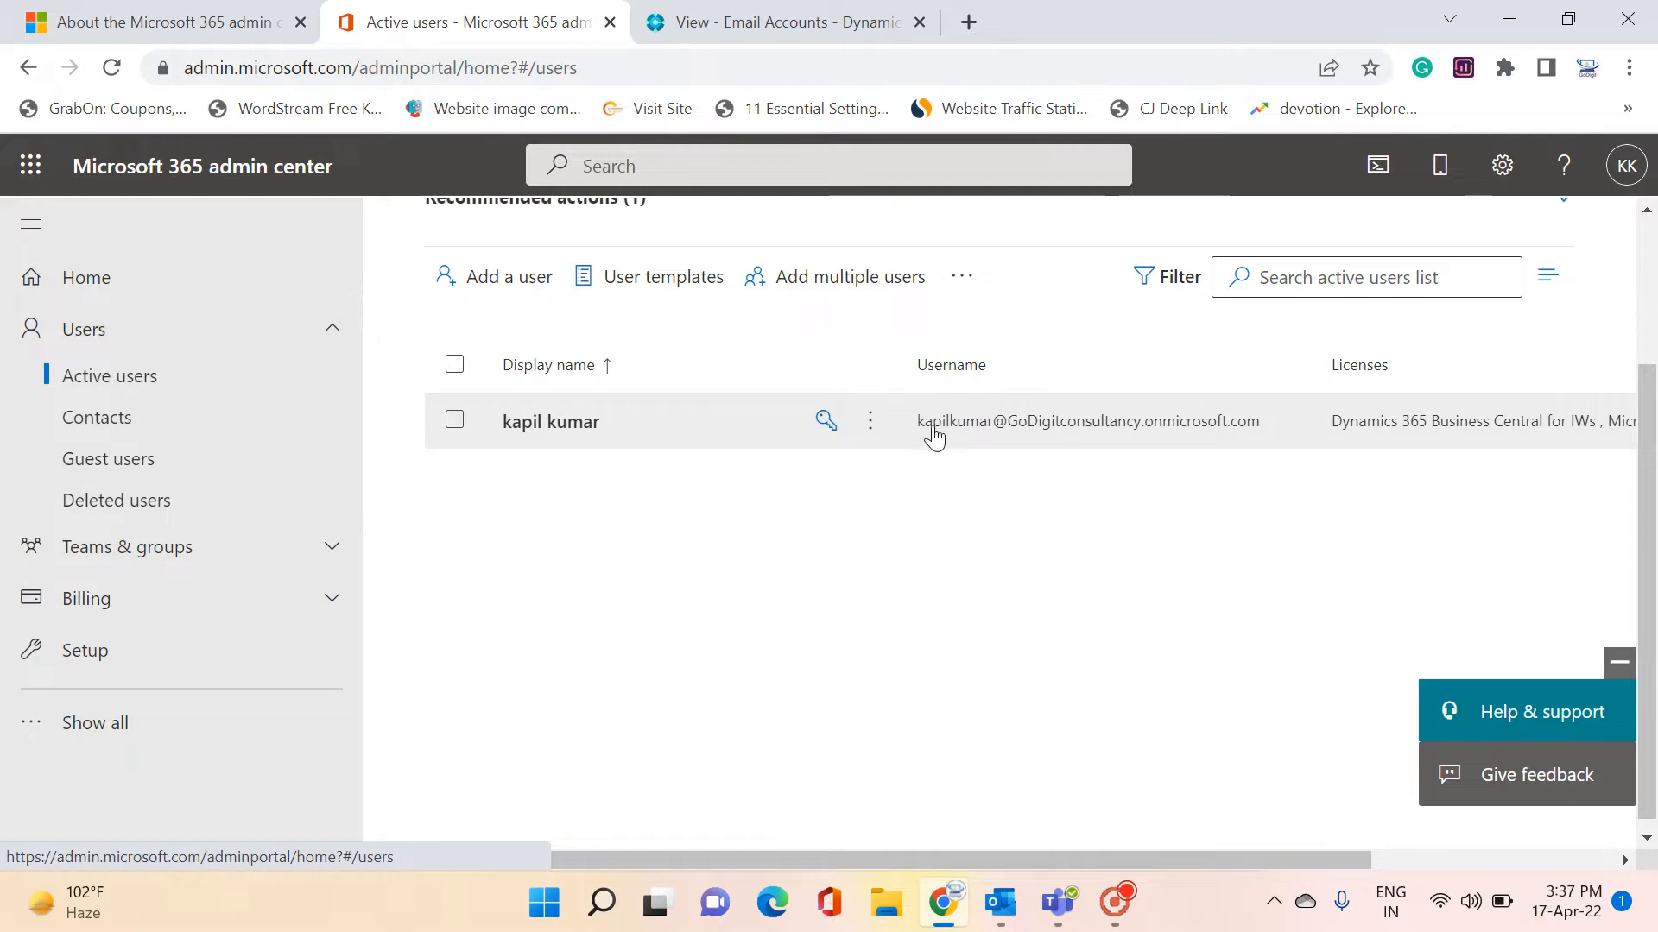
pyautogui.click(565, 429)
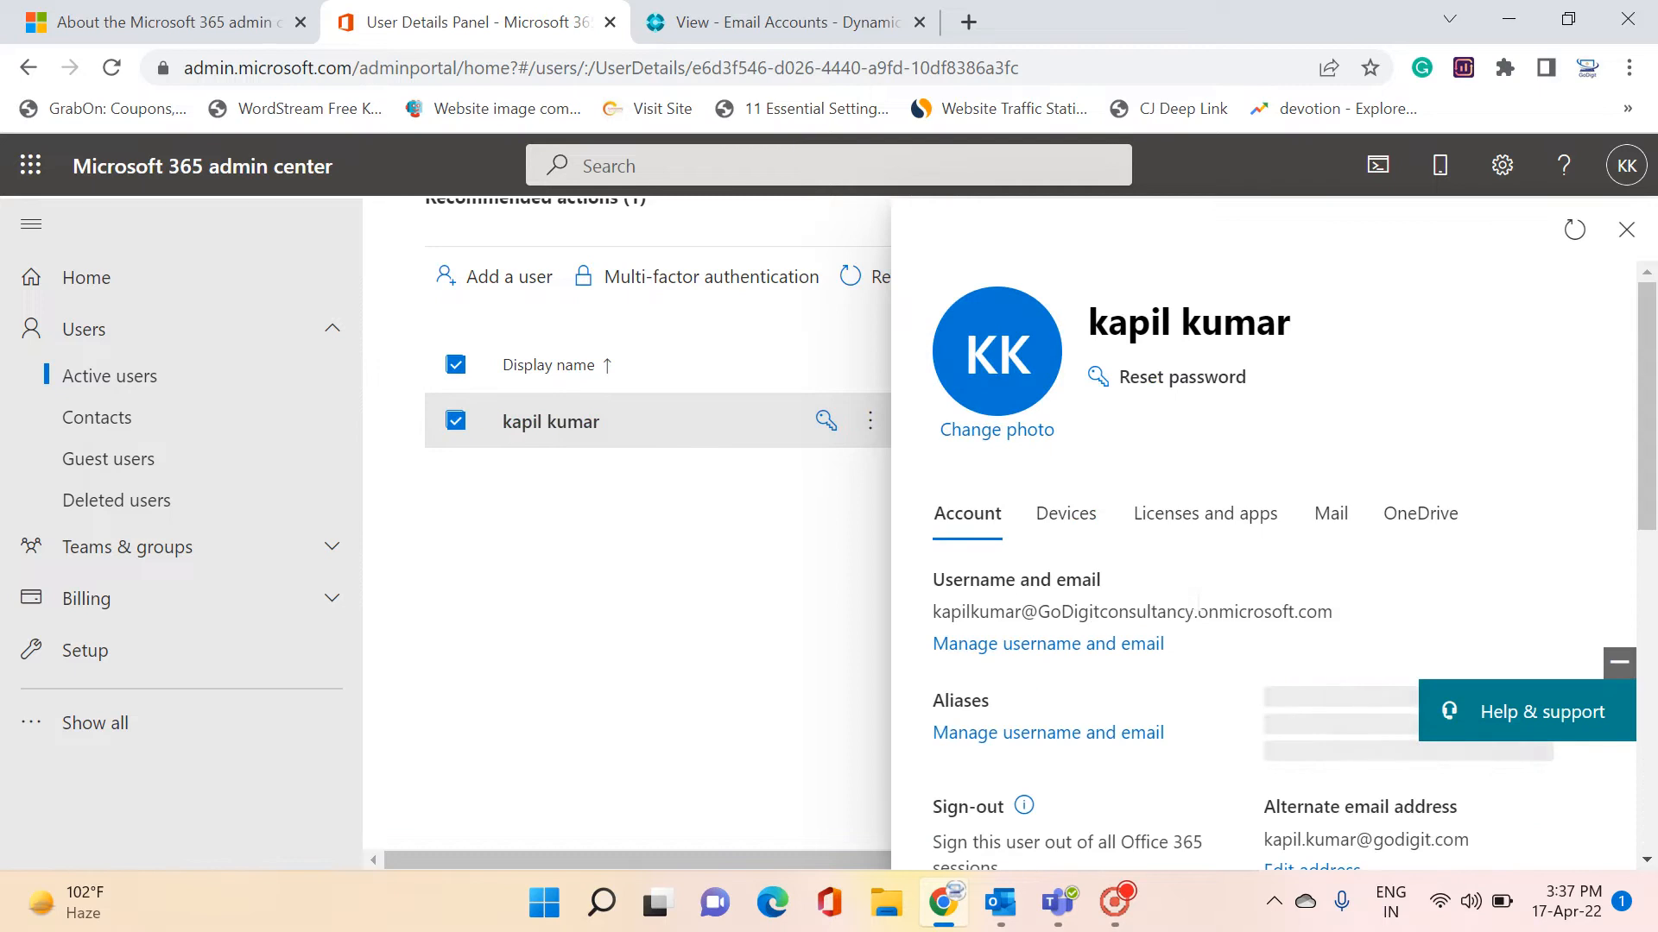
# Confirm the user's Business Central for IWs and Business Standard licenses, then close the panel
pyautogui.click(1205, 512)
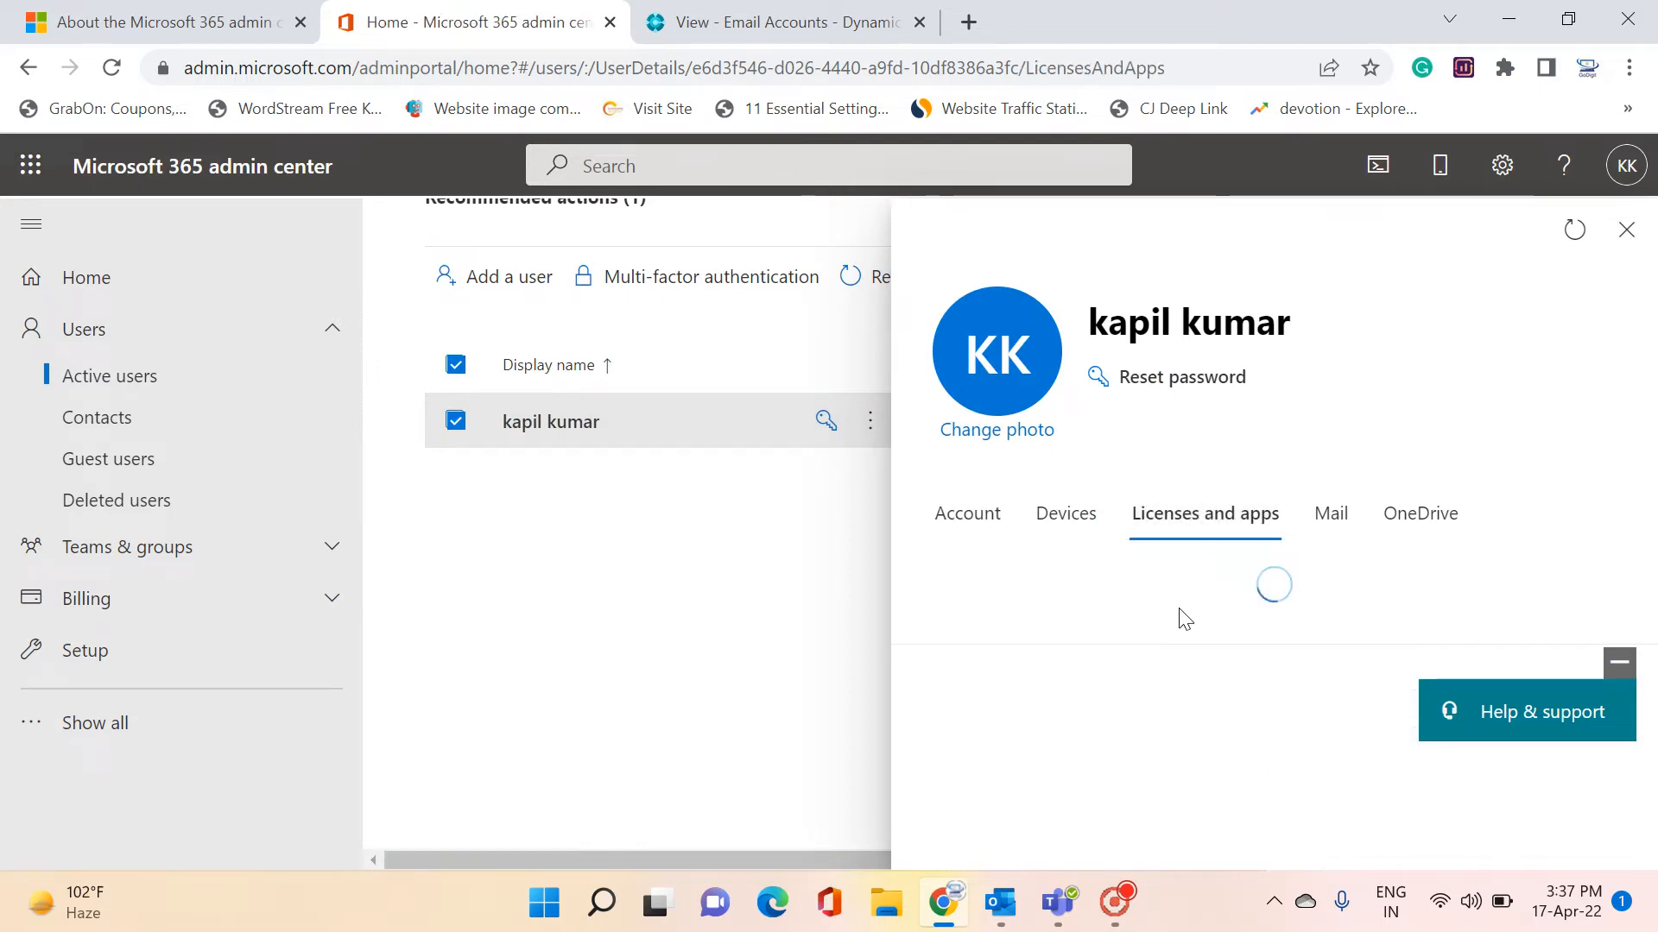
pyautogui.scroll(-3, 1184, 618)
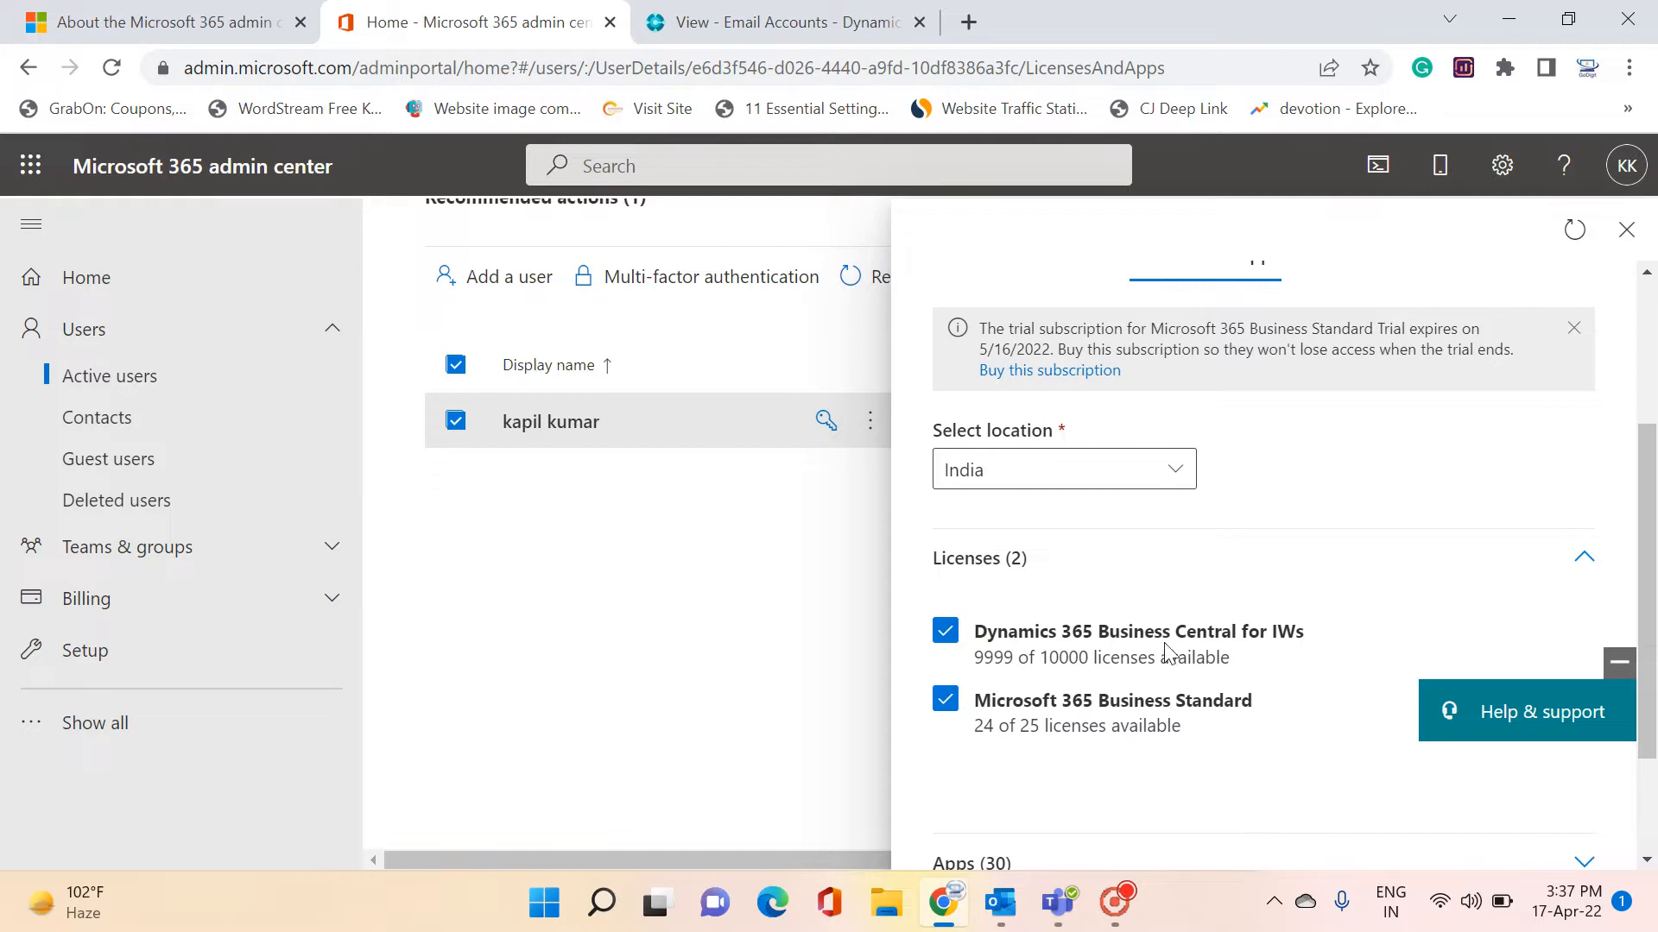
pyautogui.scroll(2, 1174, 653)
pyautogui.scroll(-3, 1188, 651)
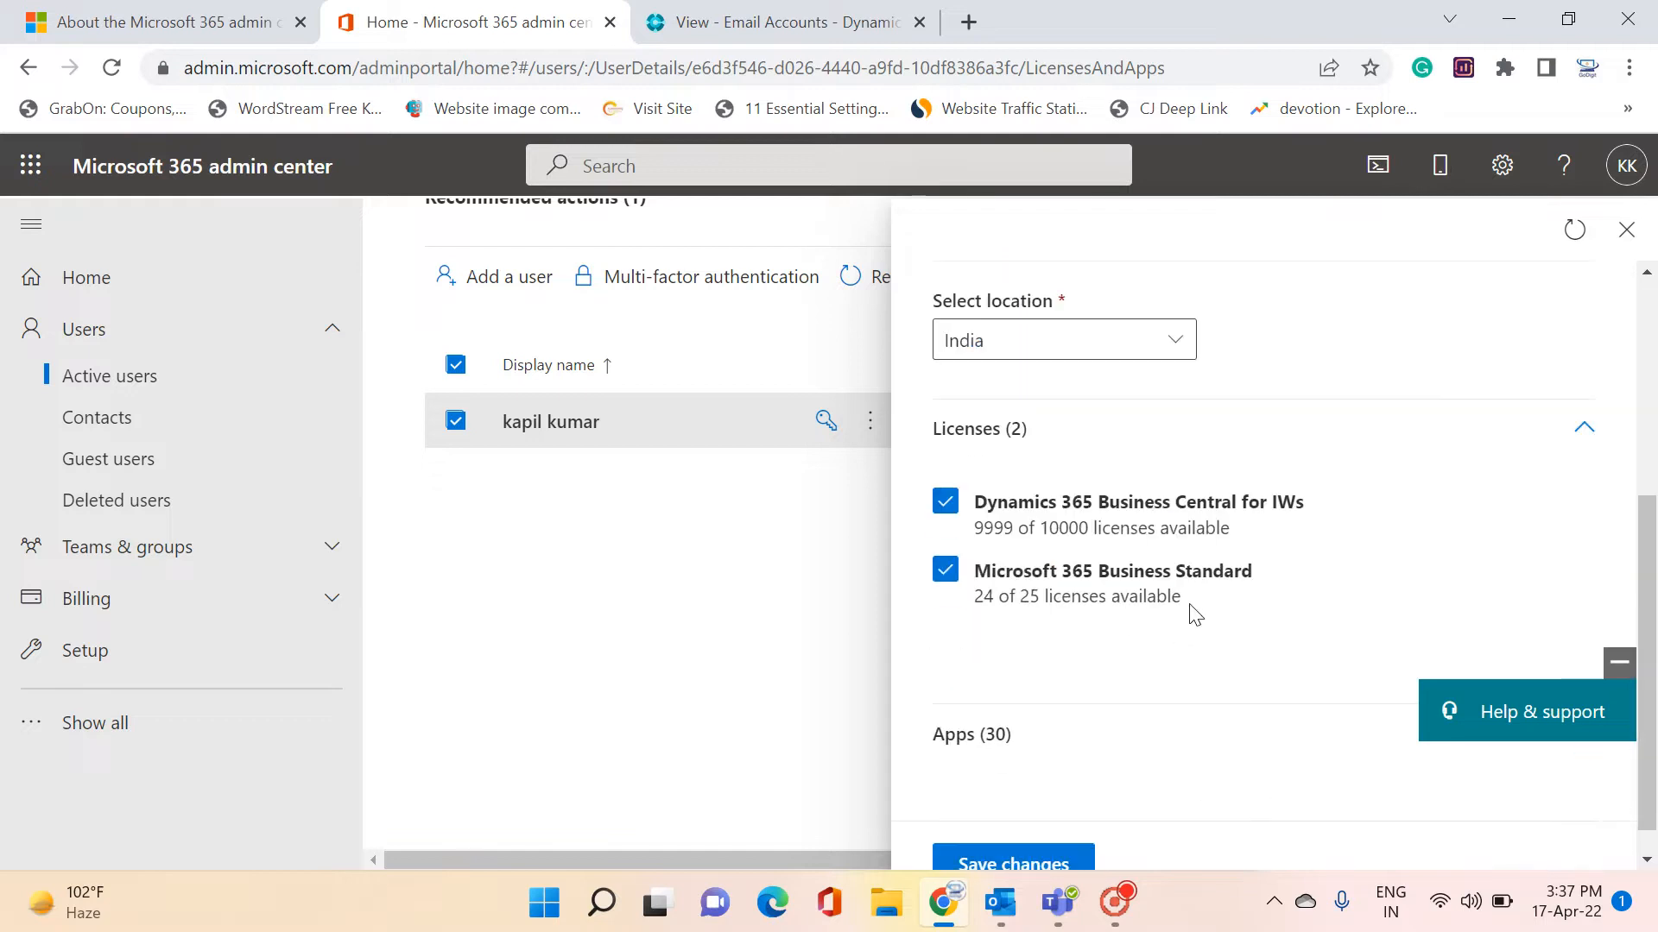
pyautogui.scroll(3, 1193, 614)
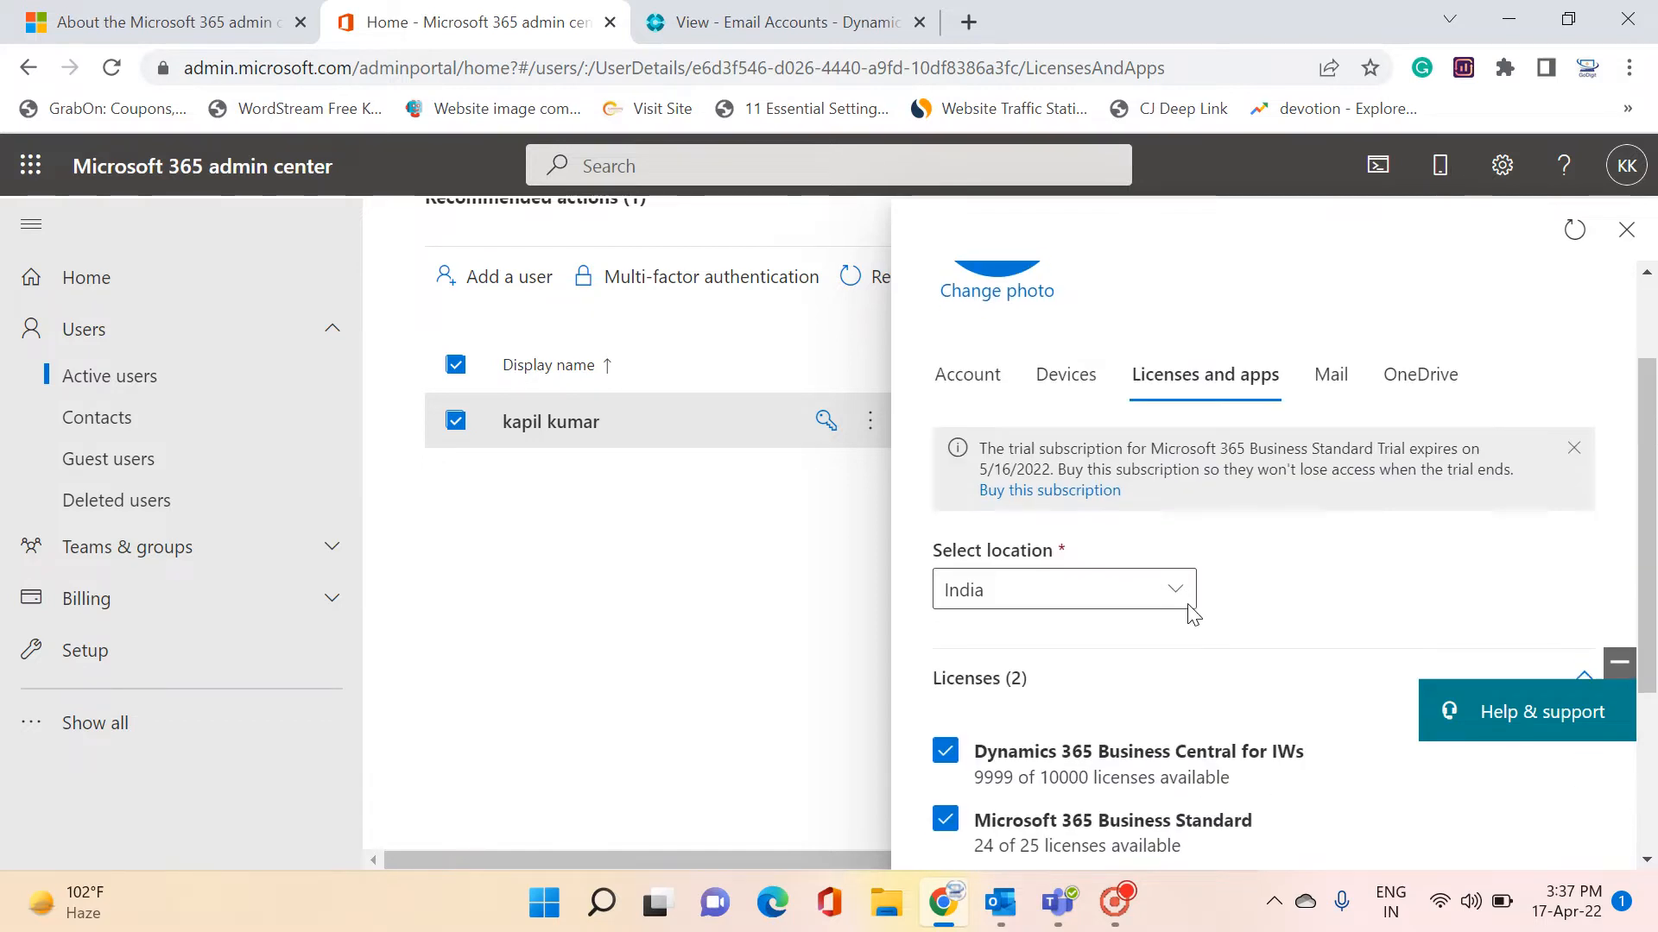
pyautogui.scroll(-3, 1192, 613)
pyautogui.scroll(4, 1382, 518)
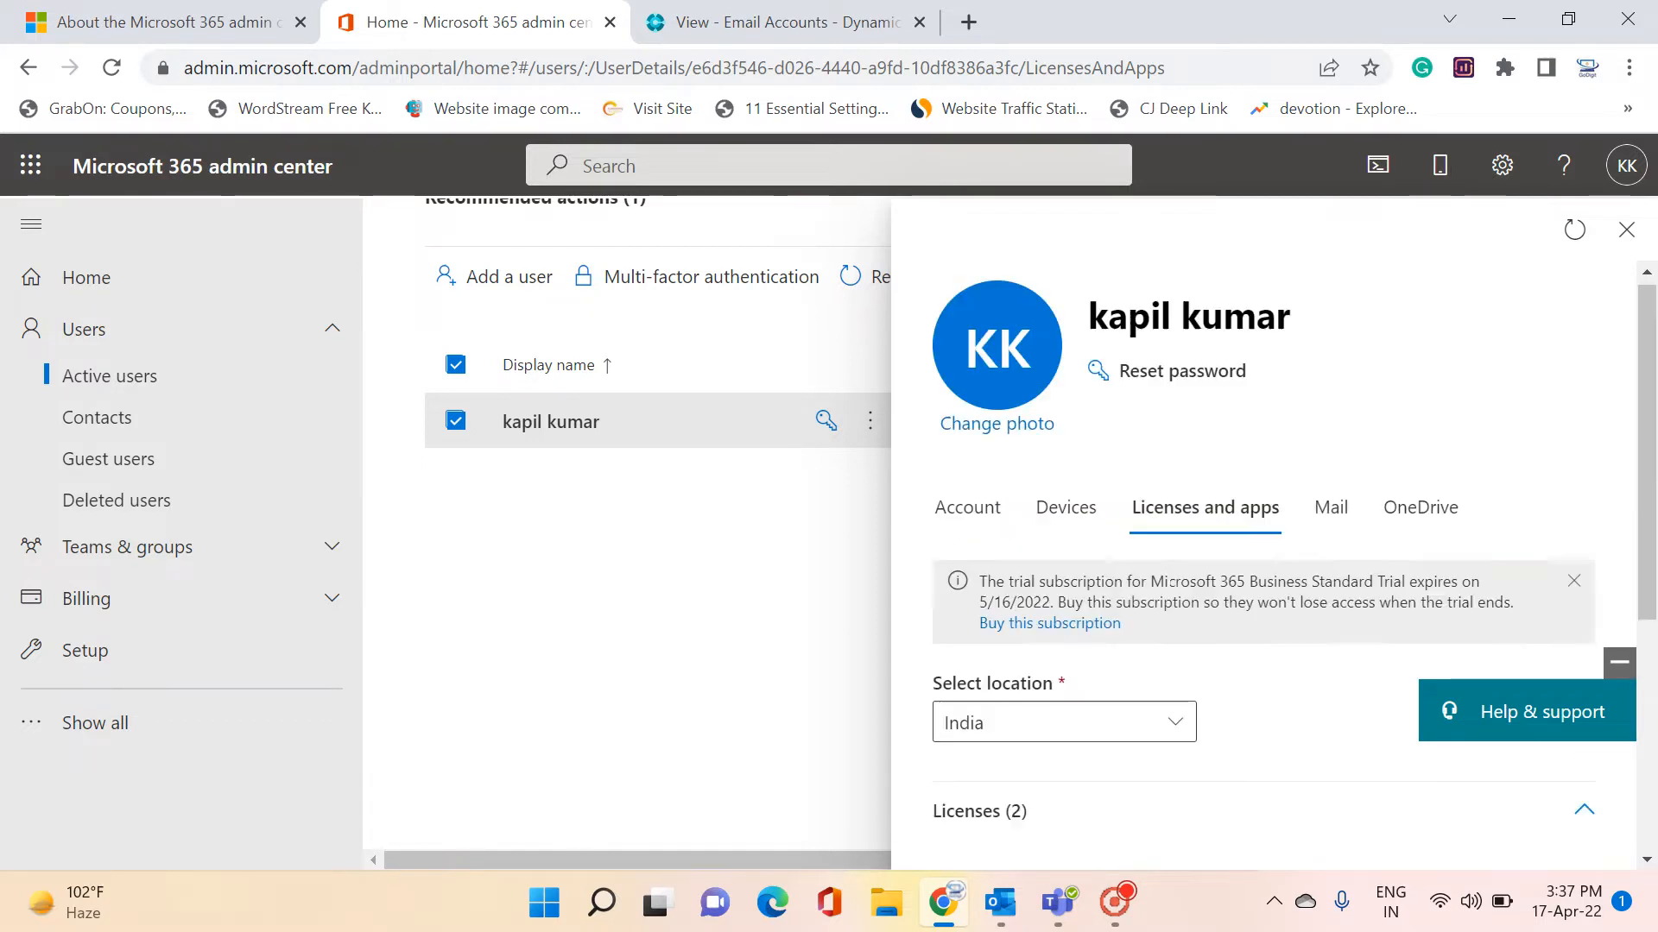
pyautogui.click(1627, 229)
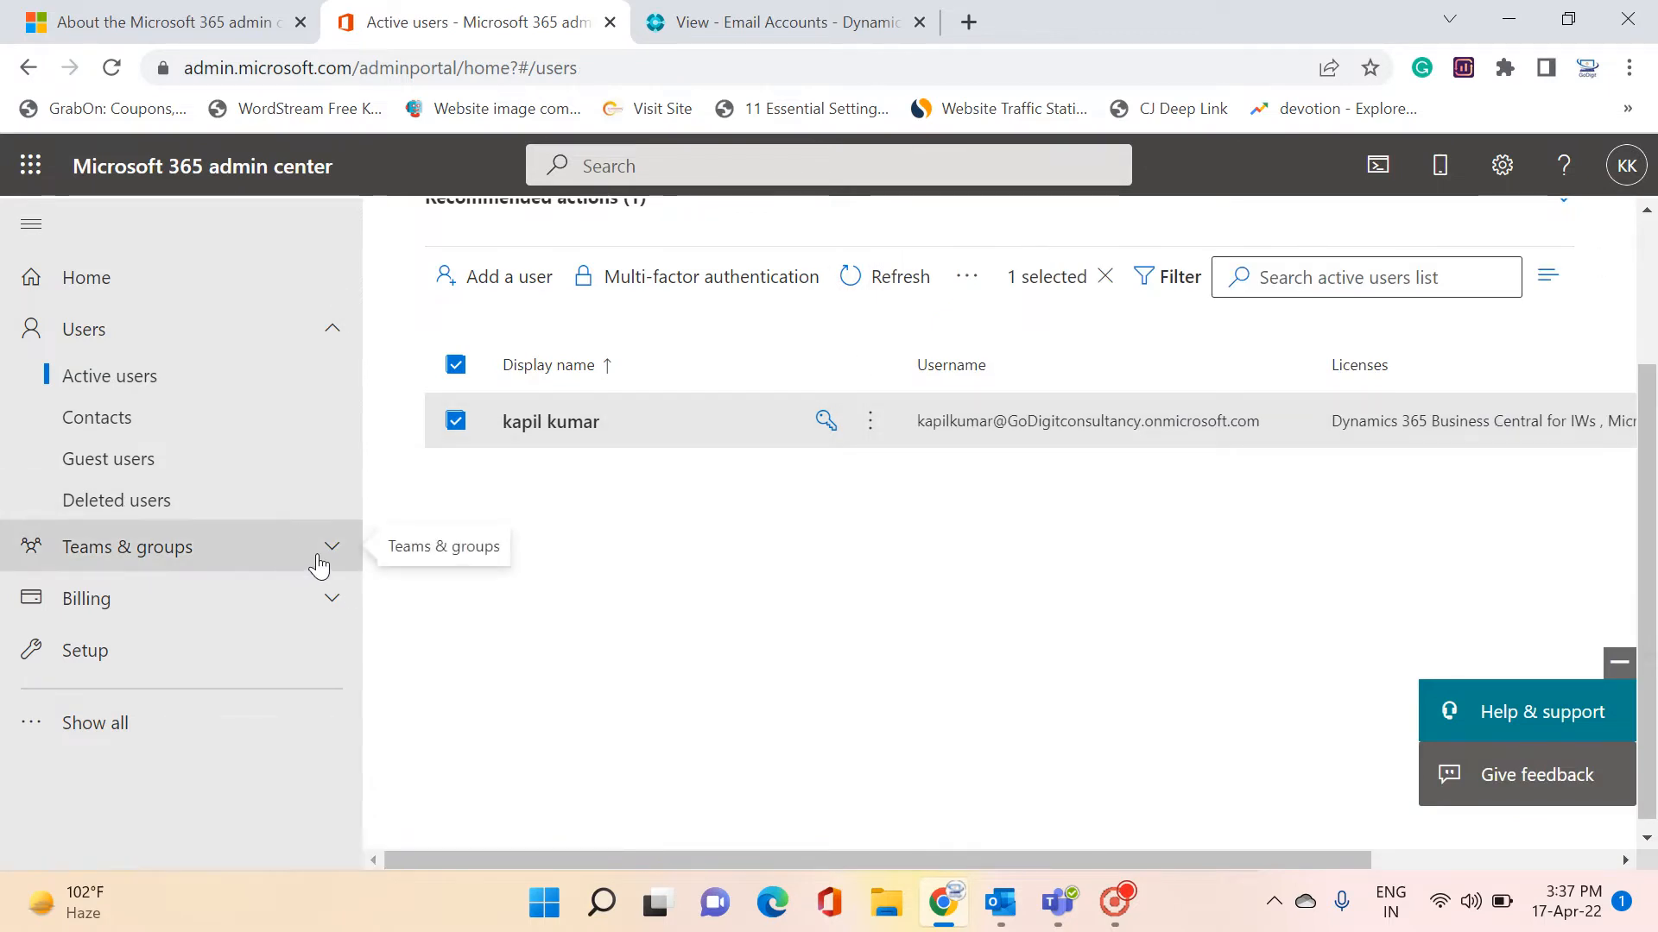
pyautogui.scroll(2, 552, 431)
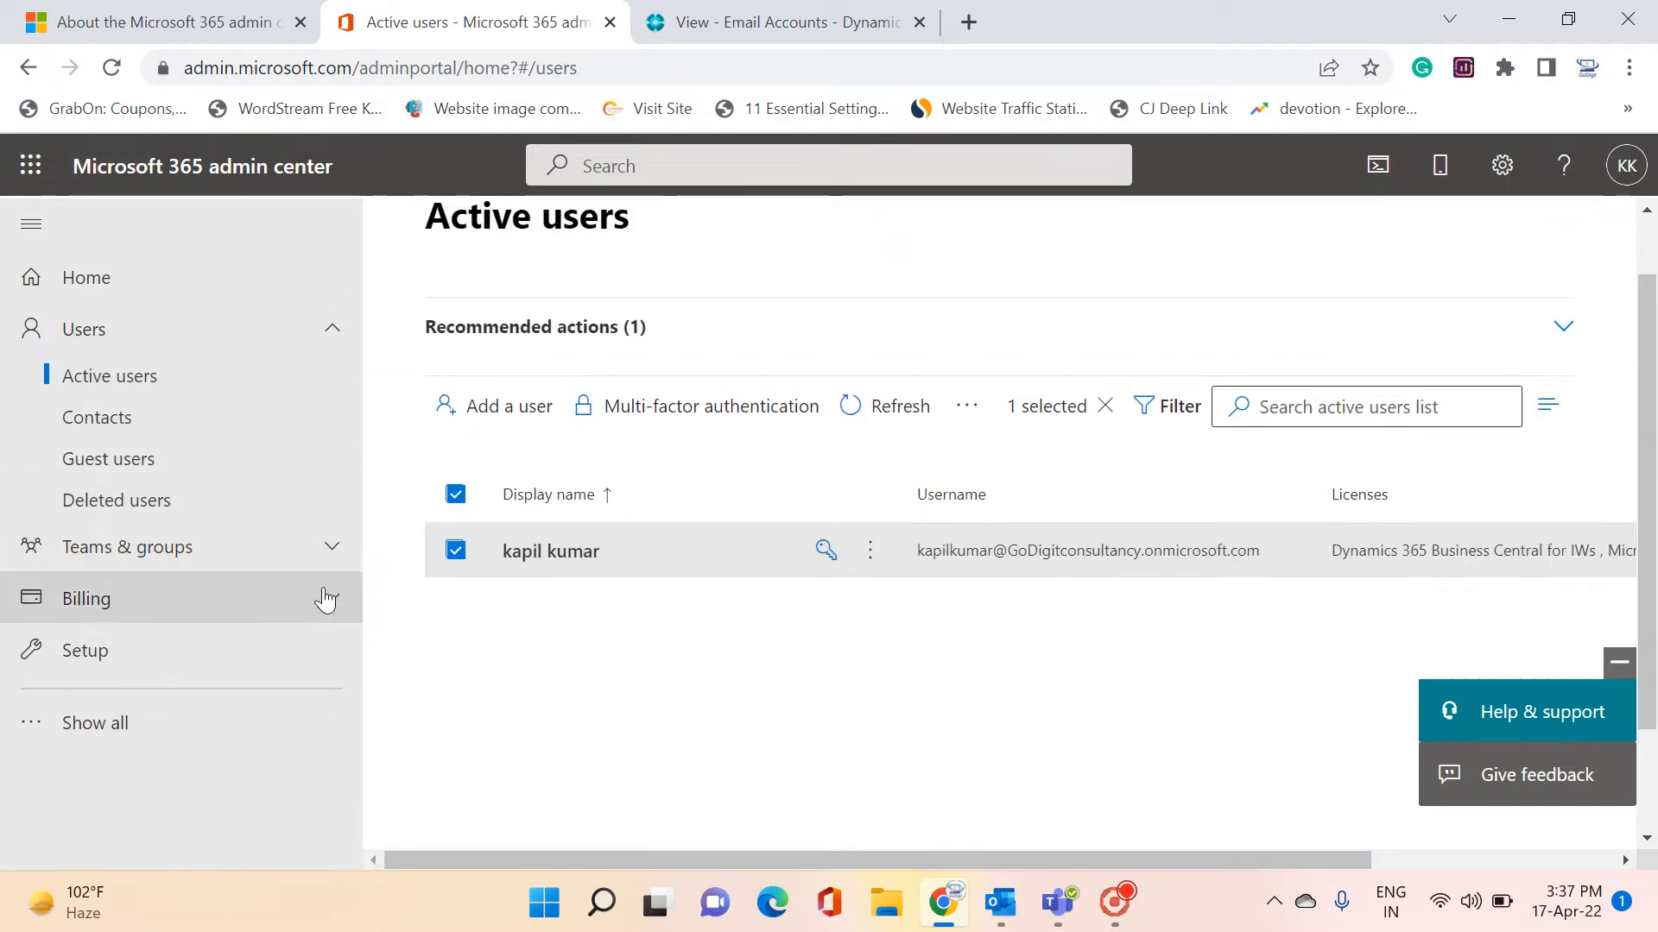
# Go to Teams & groups > Shared mailboxes and start adding a shared mailbox
pyautogui.click(318, 551)
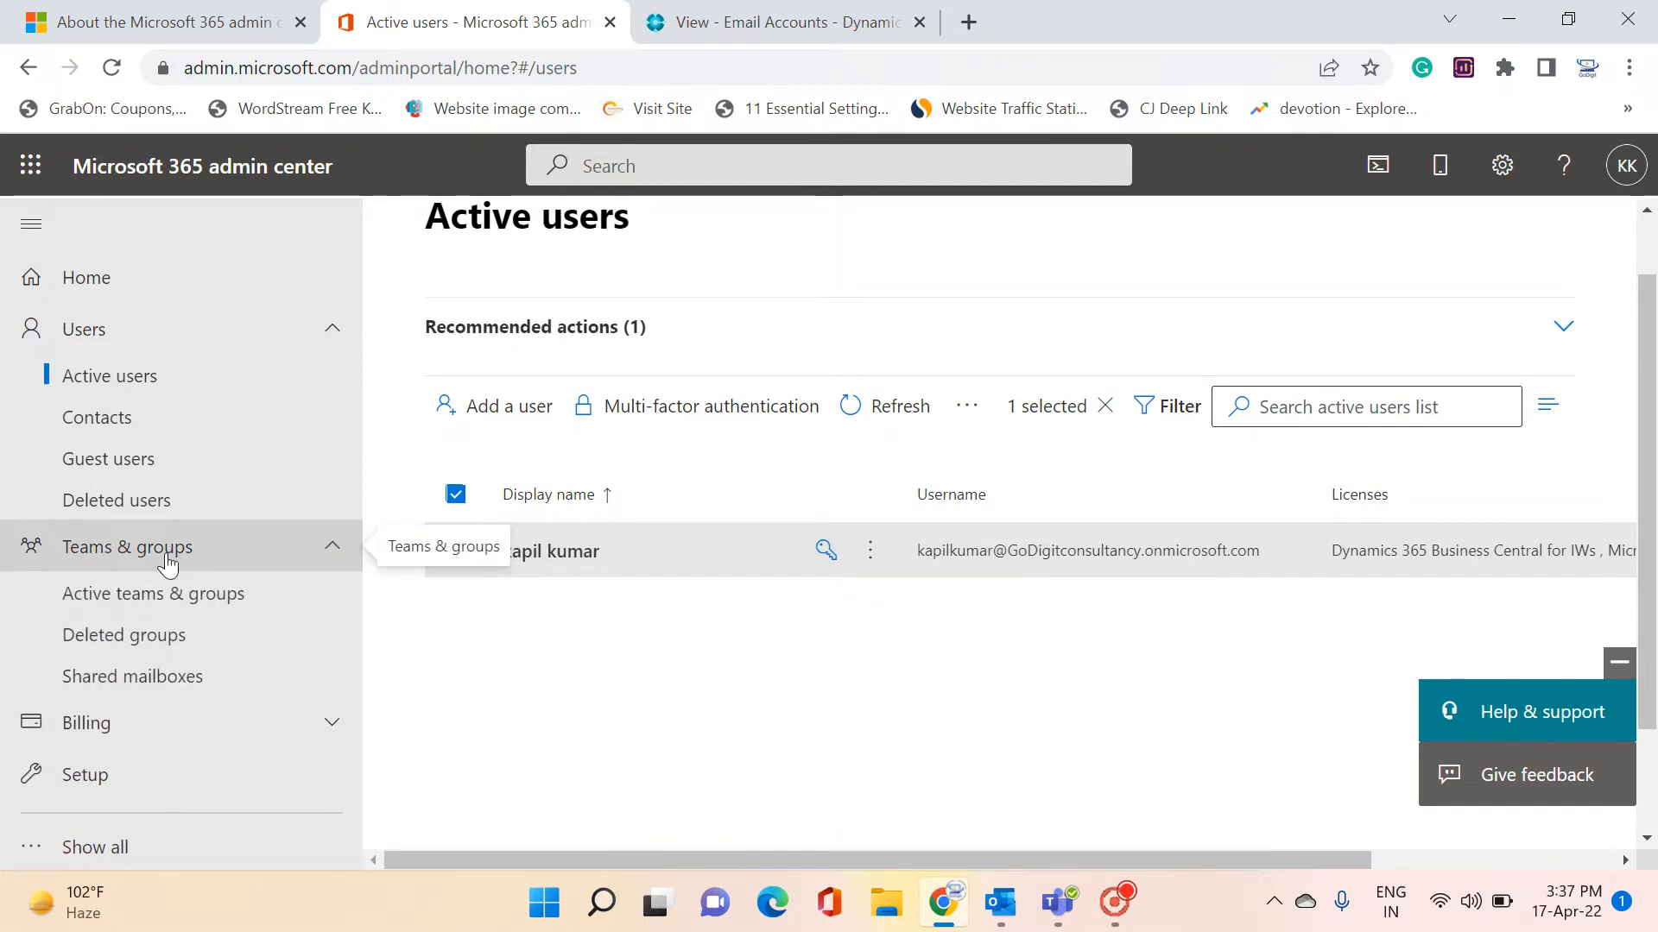
pyautogui.click(145, 680)
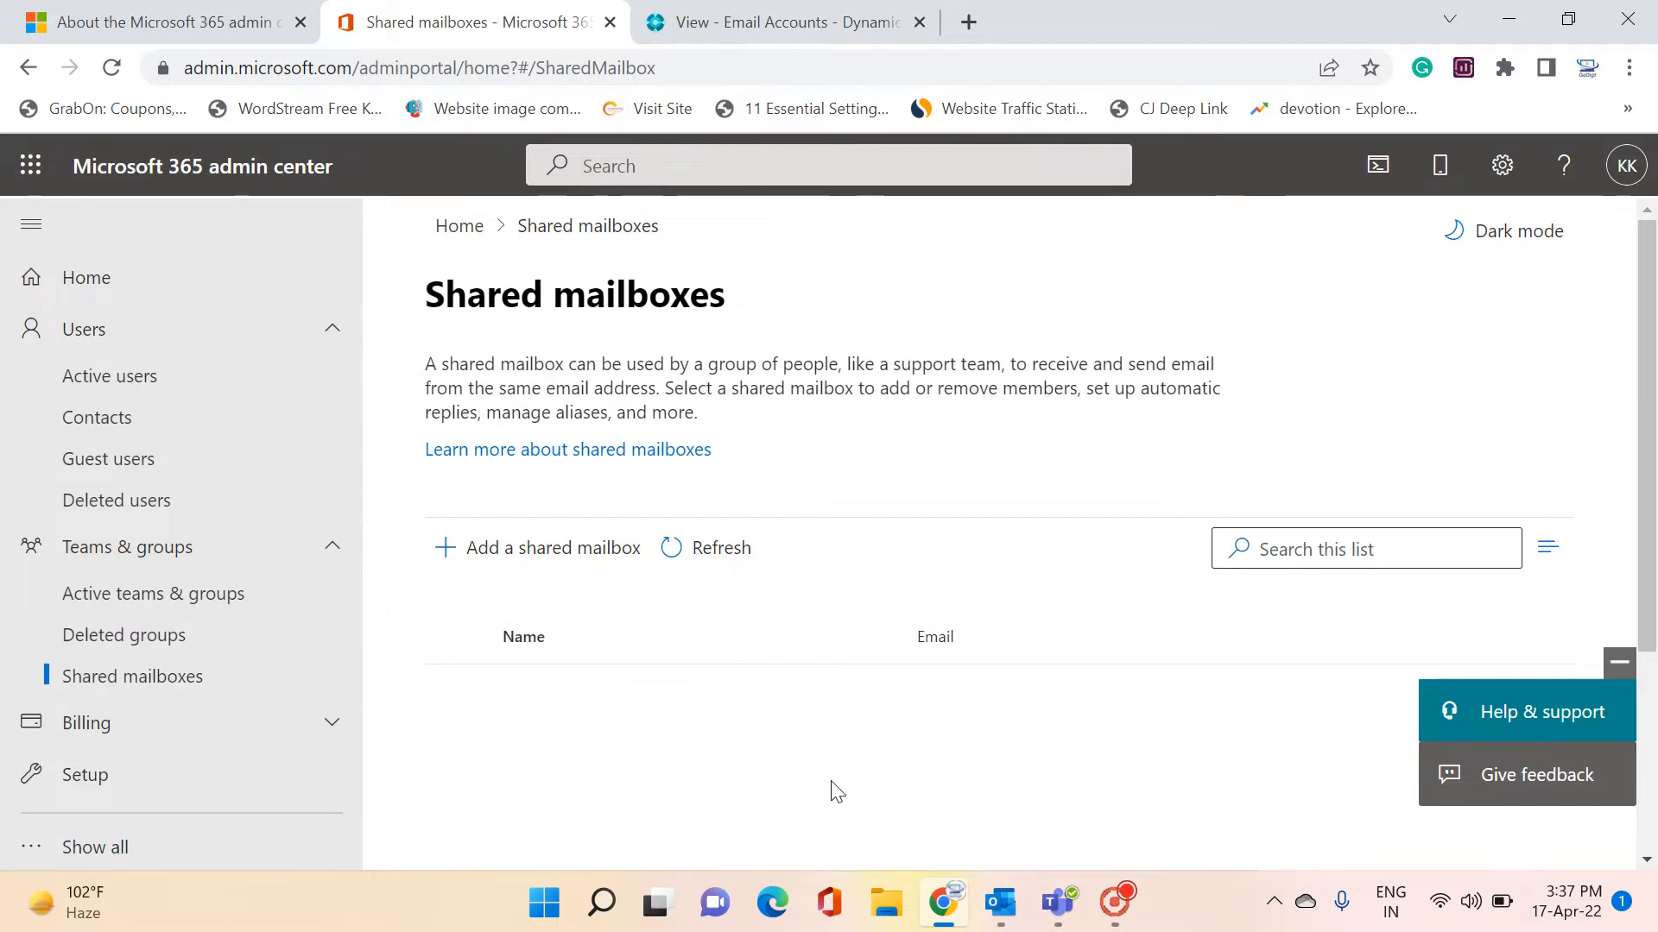
pyautogui.scroll(-1, 834, 792)
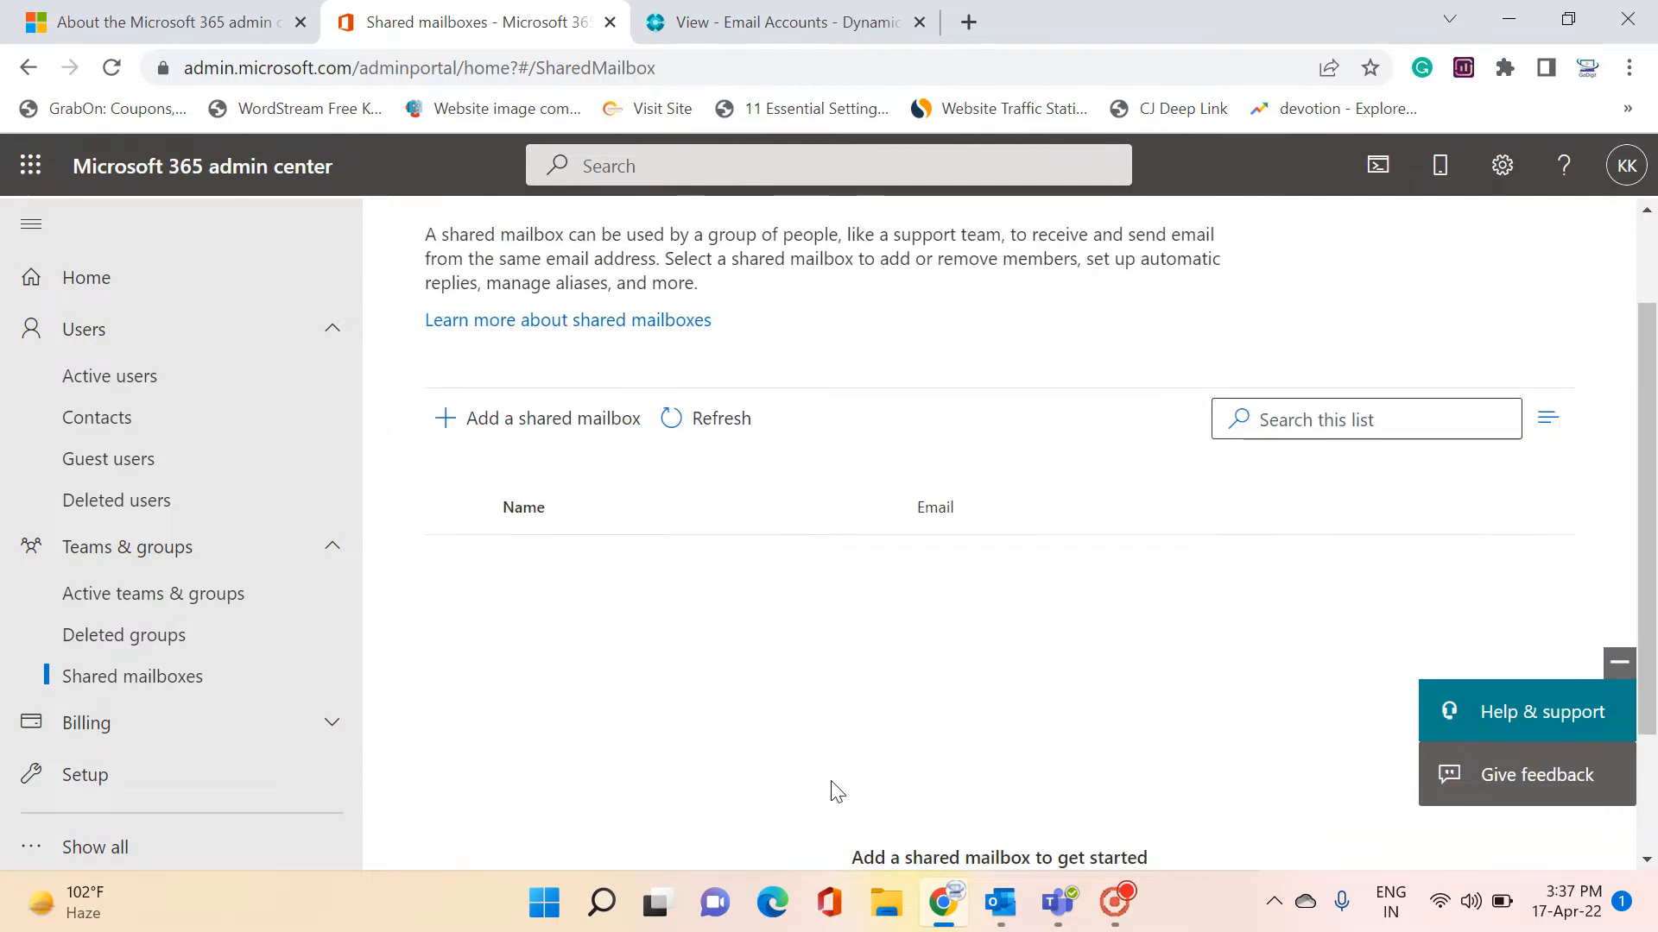
pyautogui.click(463, 432)
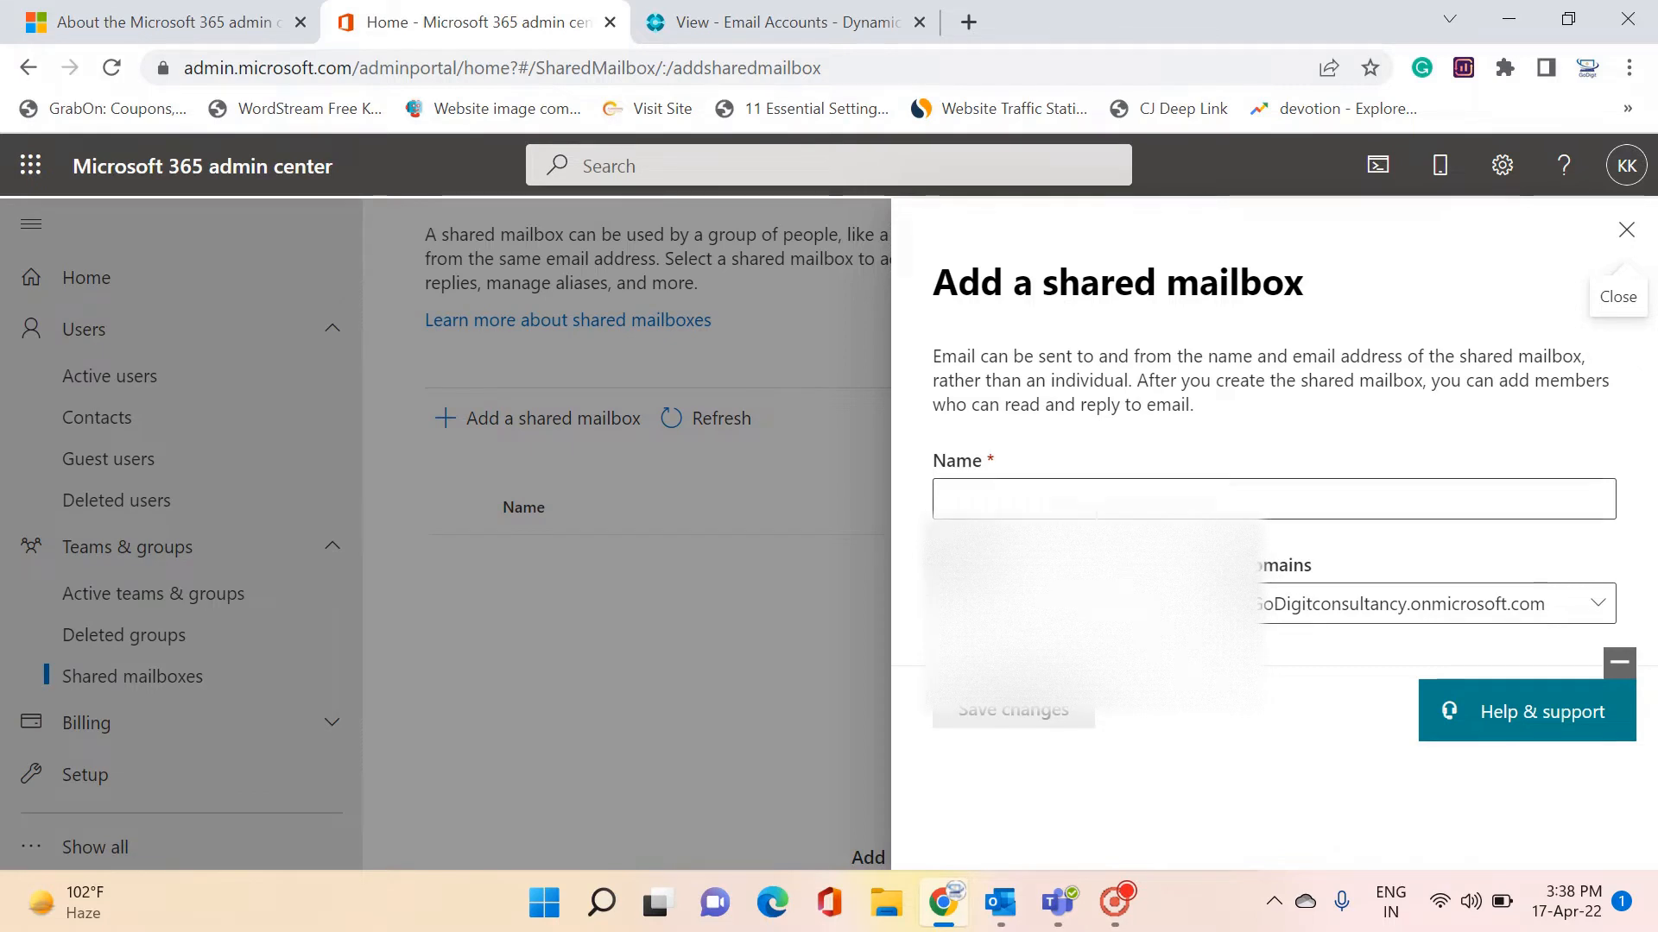
# Name the new shared mailbox 'Info', save it, and open its empty member list
pyautogui.click(1096, 506)
pyautogui.write('Info')
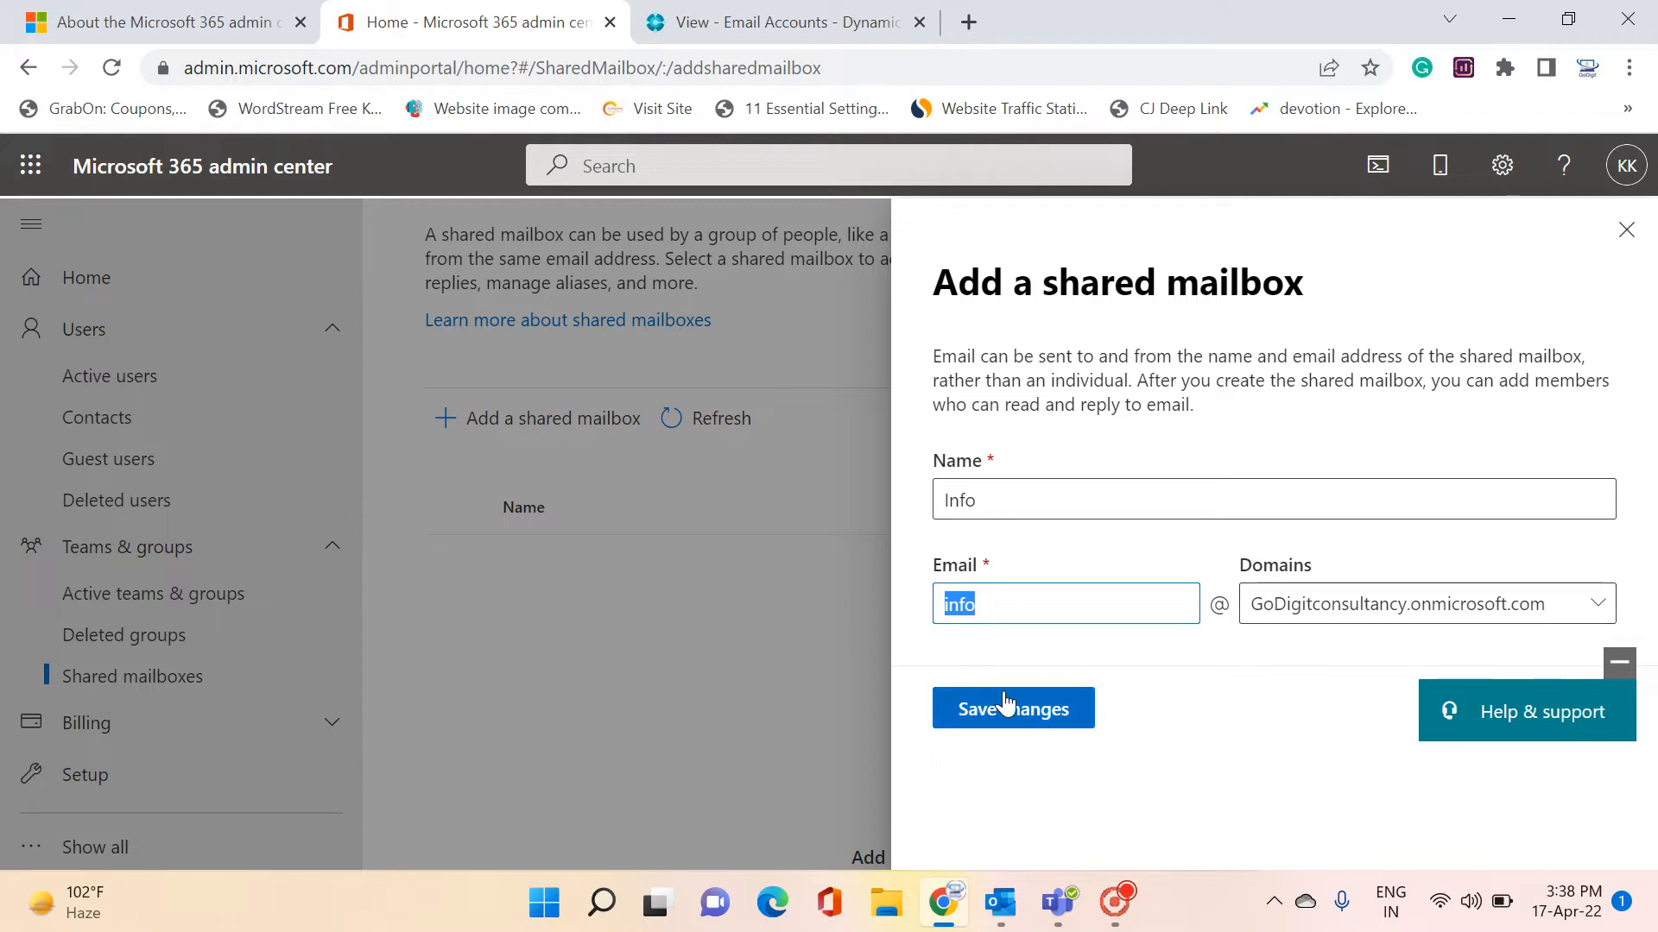
pyautogui.click(1032, 708)
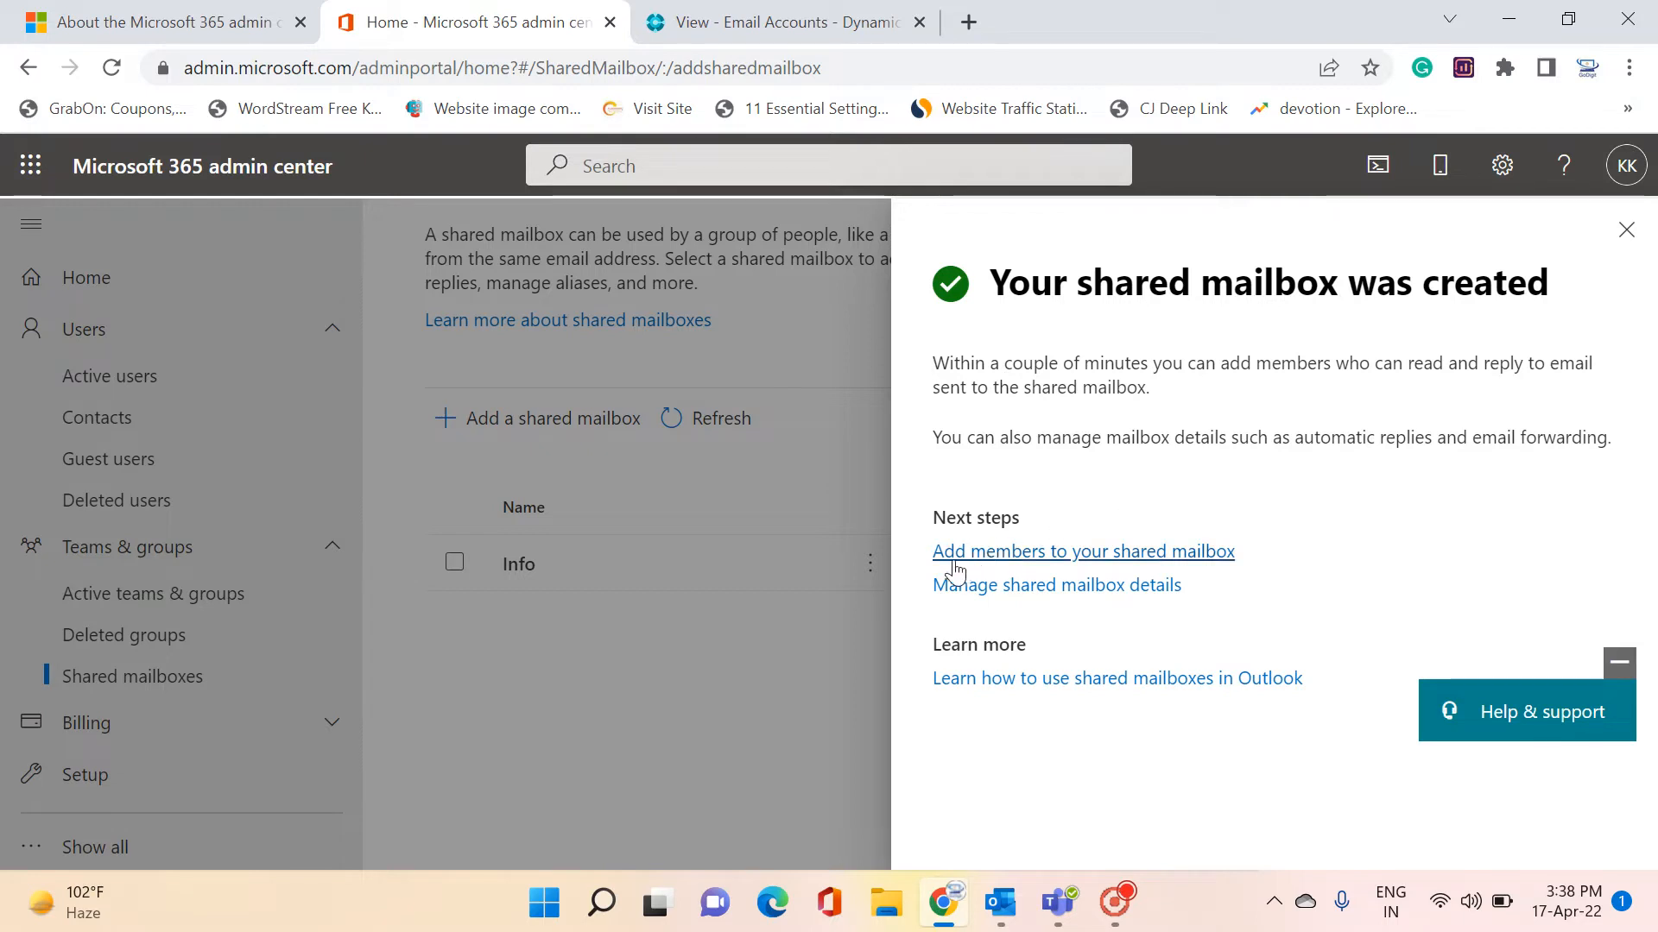
pyautogui.click(1200, 553)
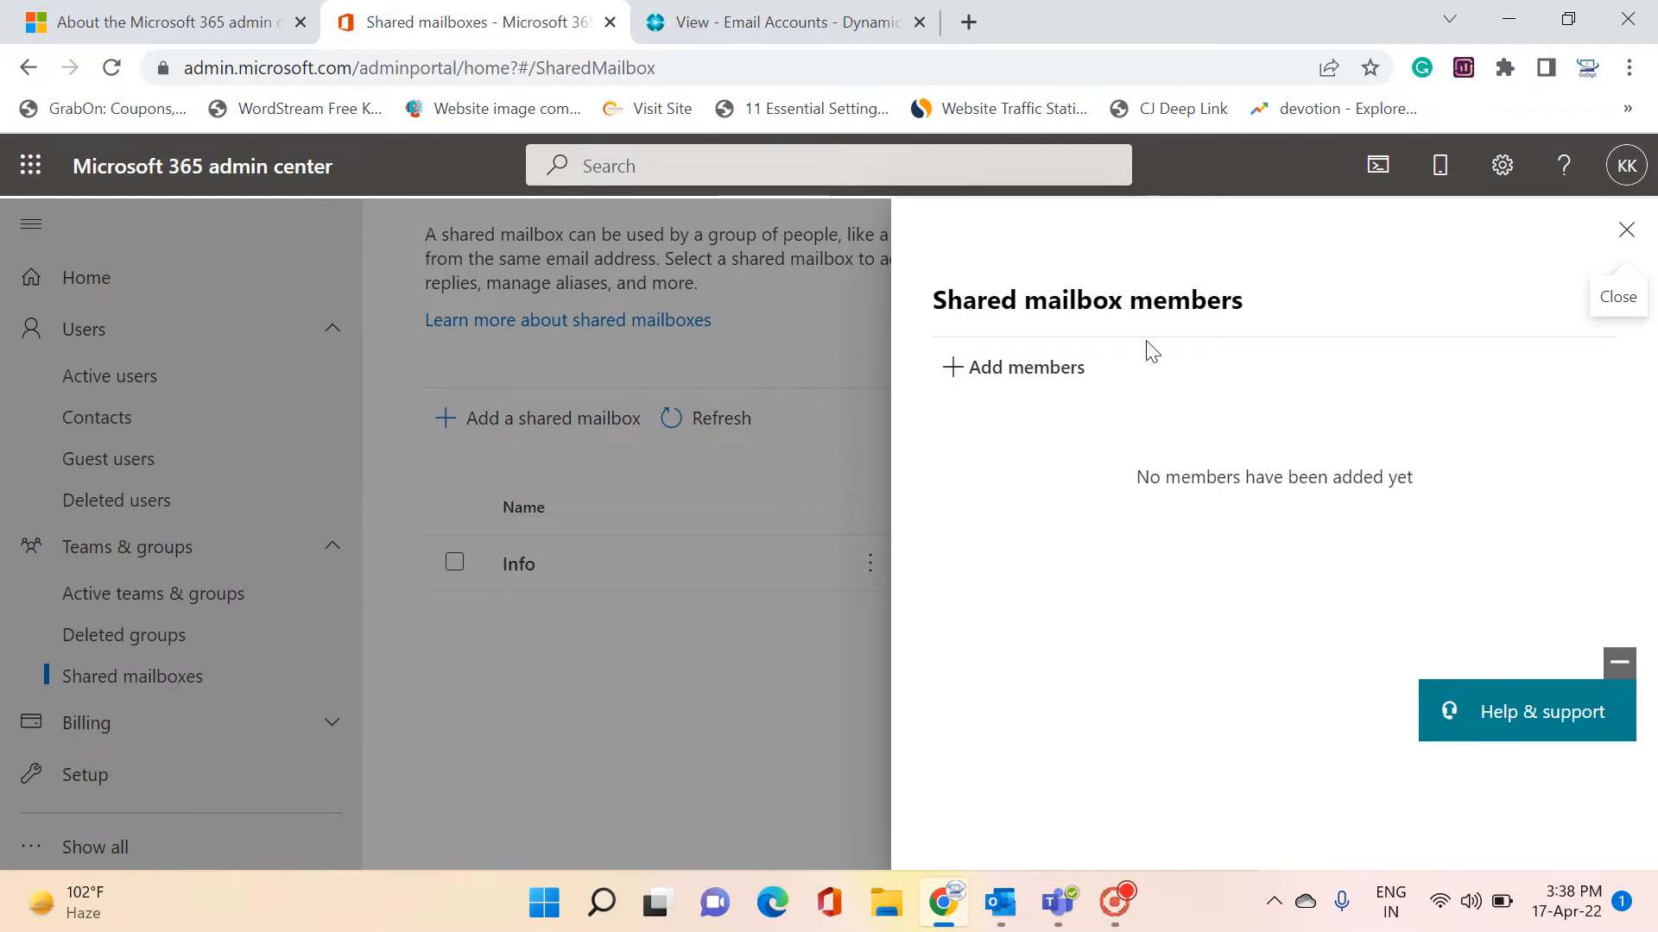
# Add the tenant's user as a member of the Info mailbox and close the members panel
pyautogui.click(970, 376)
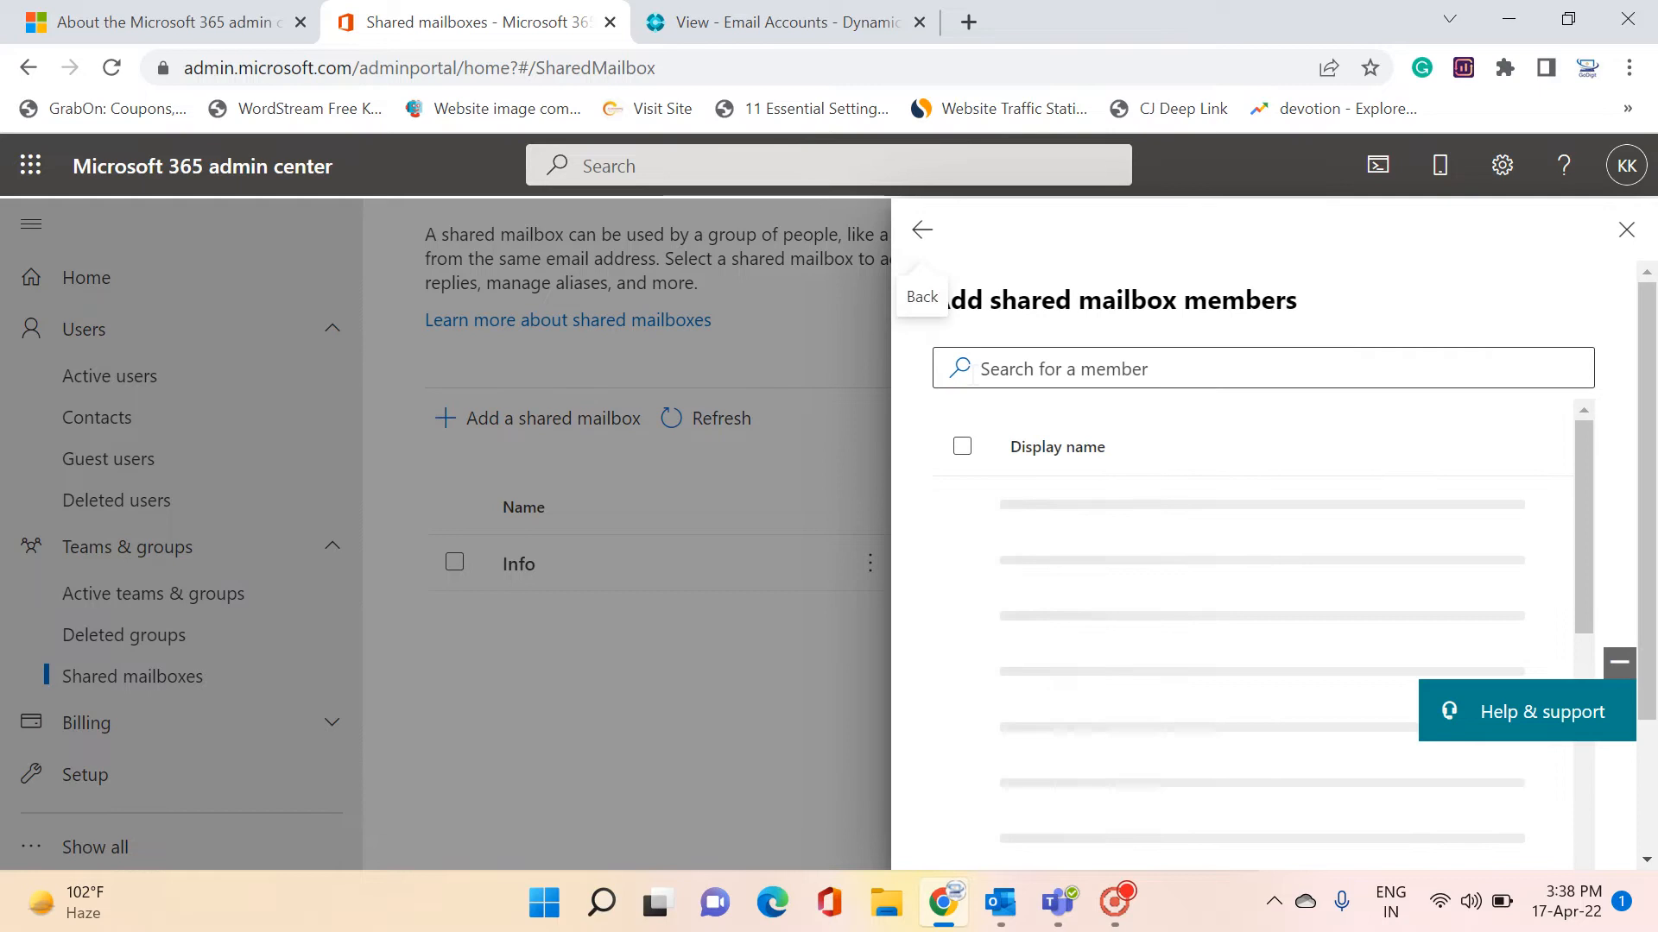
pyautogui.click(964, 518)
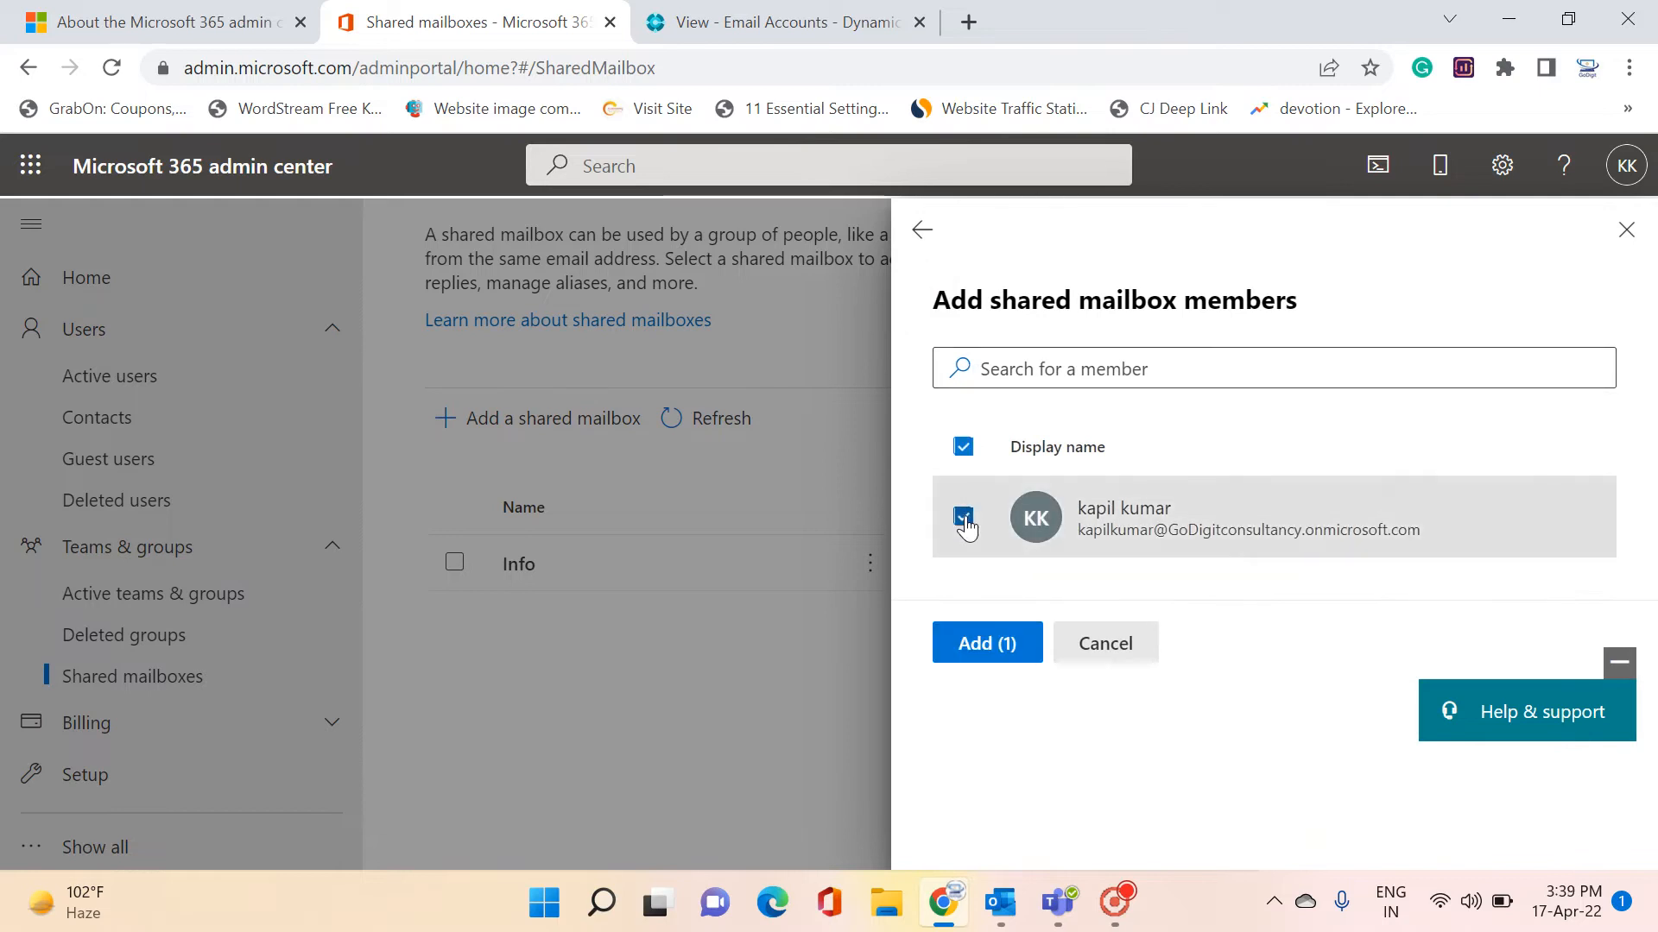
pyautogui.click(988, 652)
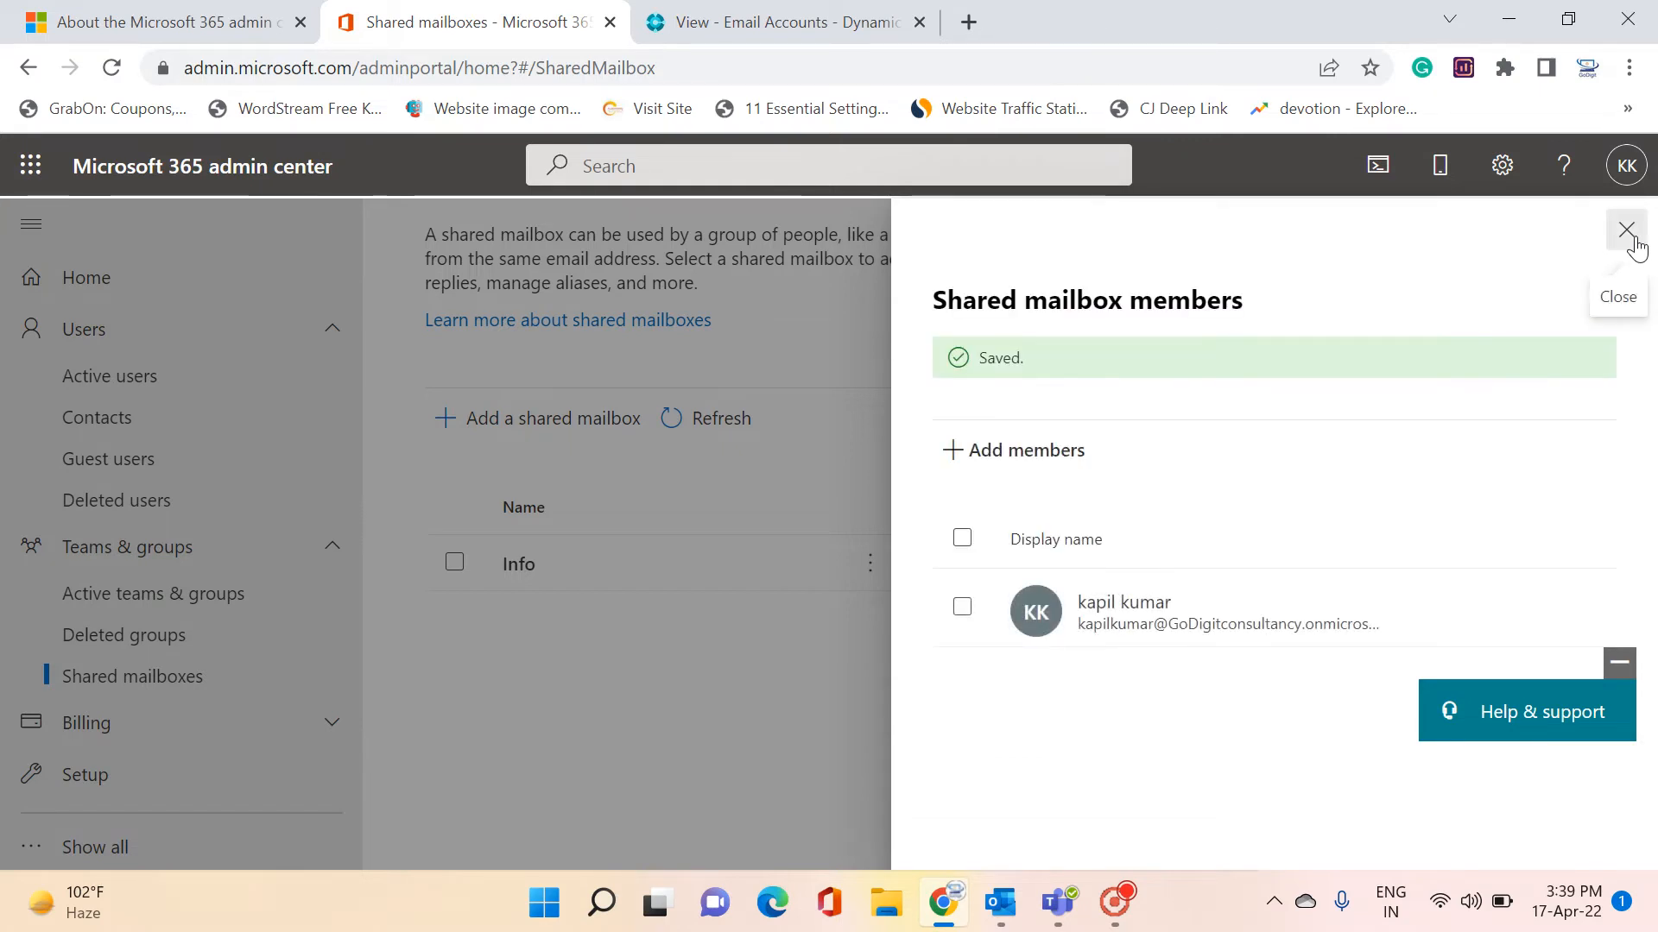
pyautogui.click(1626, 230)
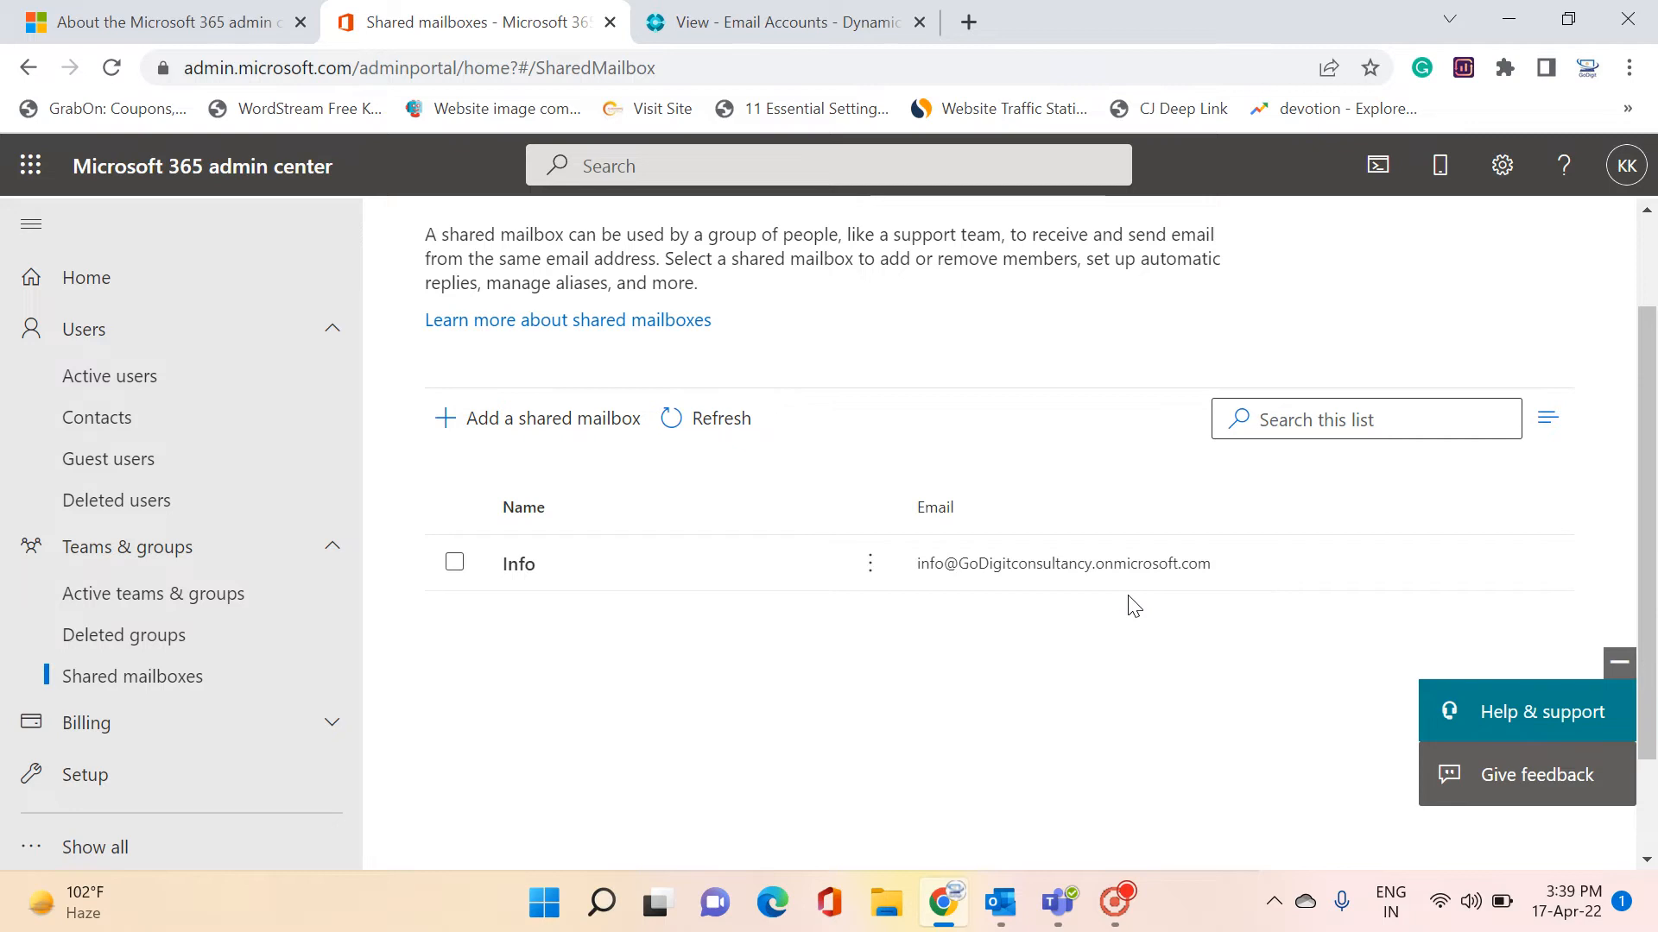
pyautogui.scroll(-2, 677, 622)
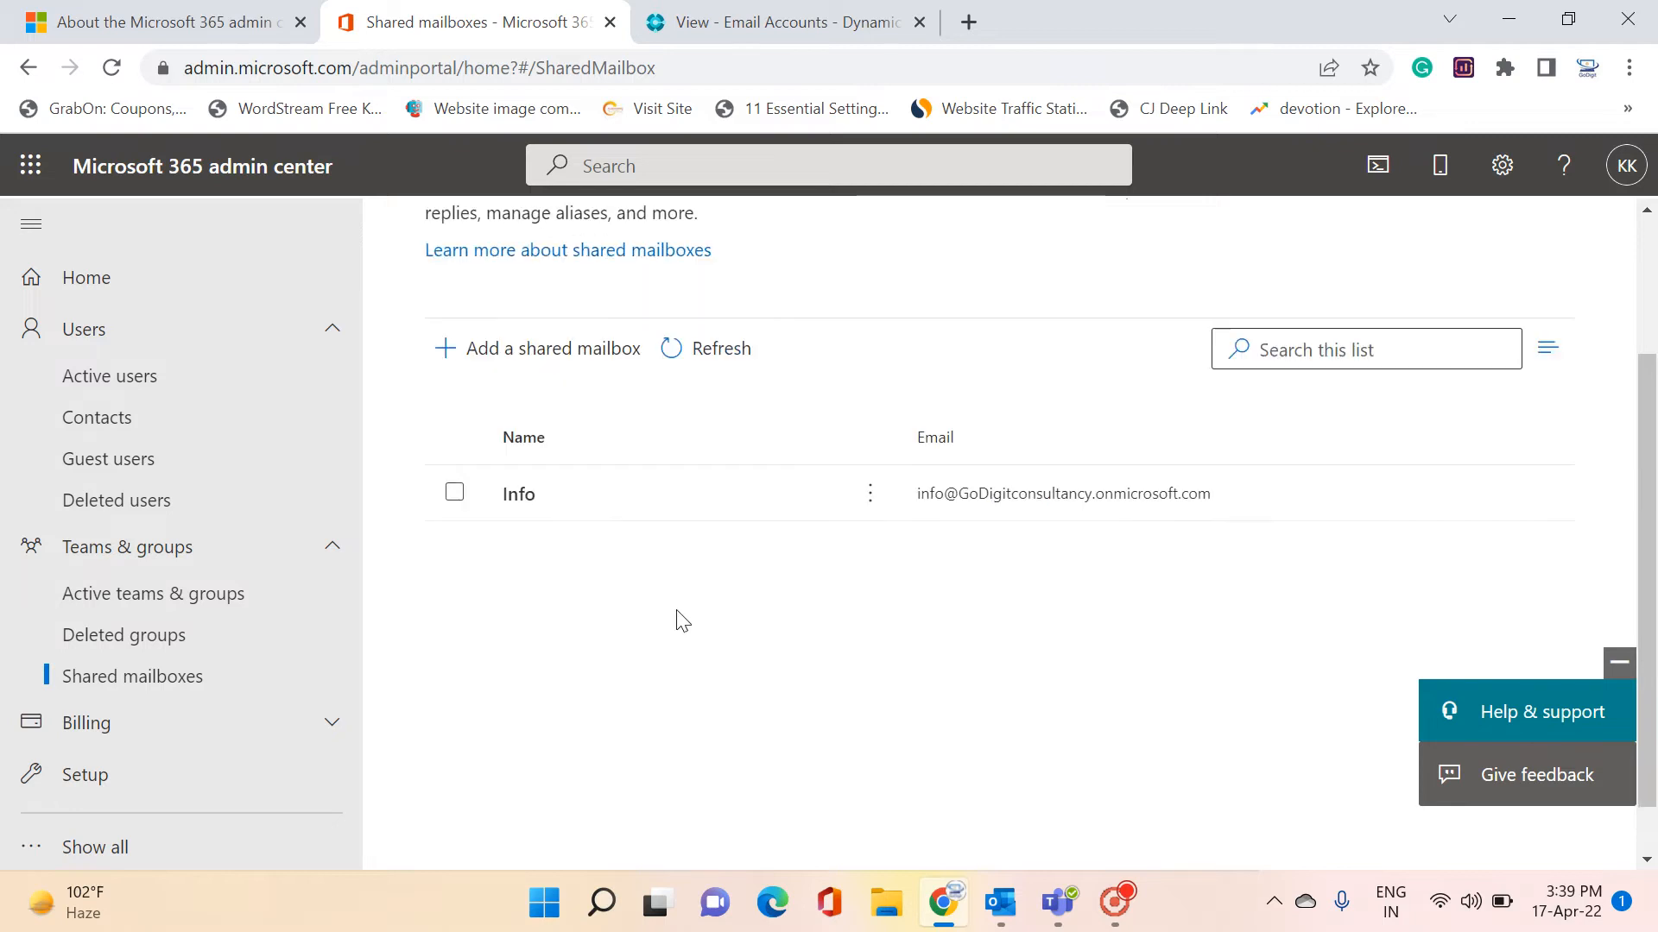
pyautogui.scroll(1, 649, 610)
pyautogui.scroll(1, 650, 611)
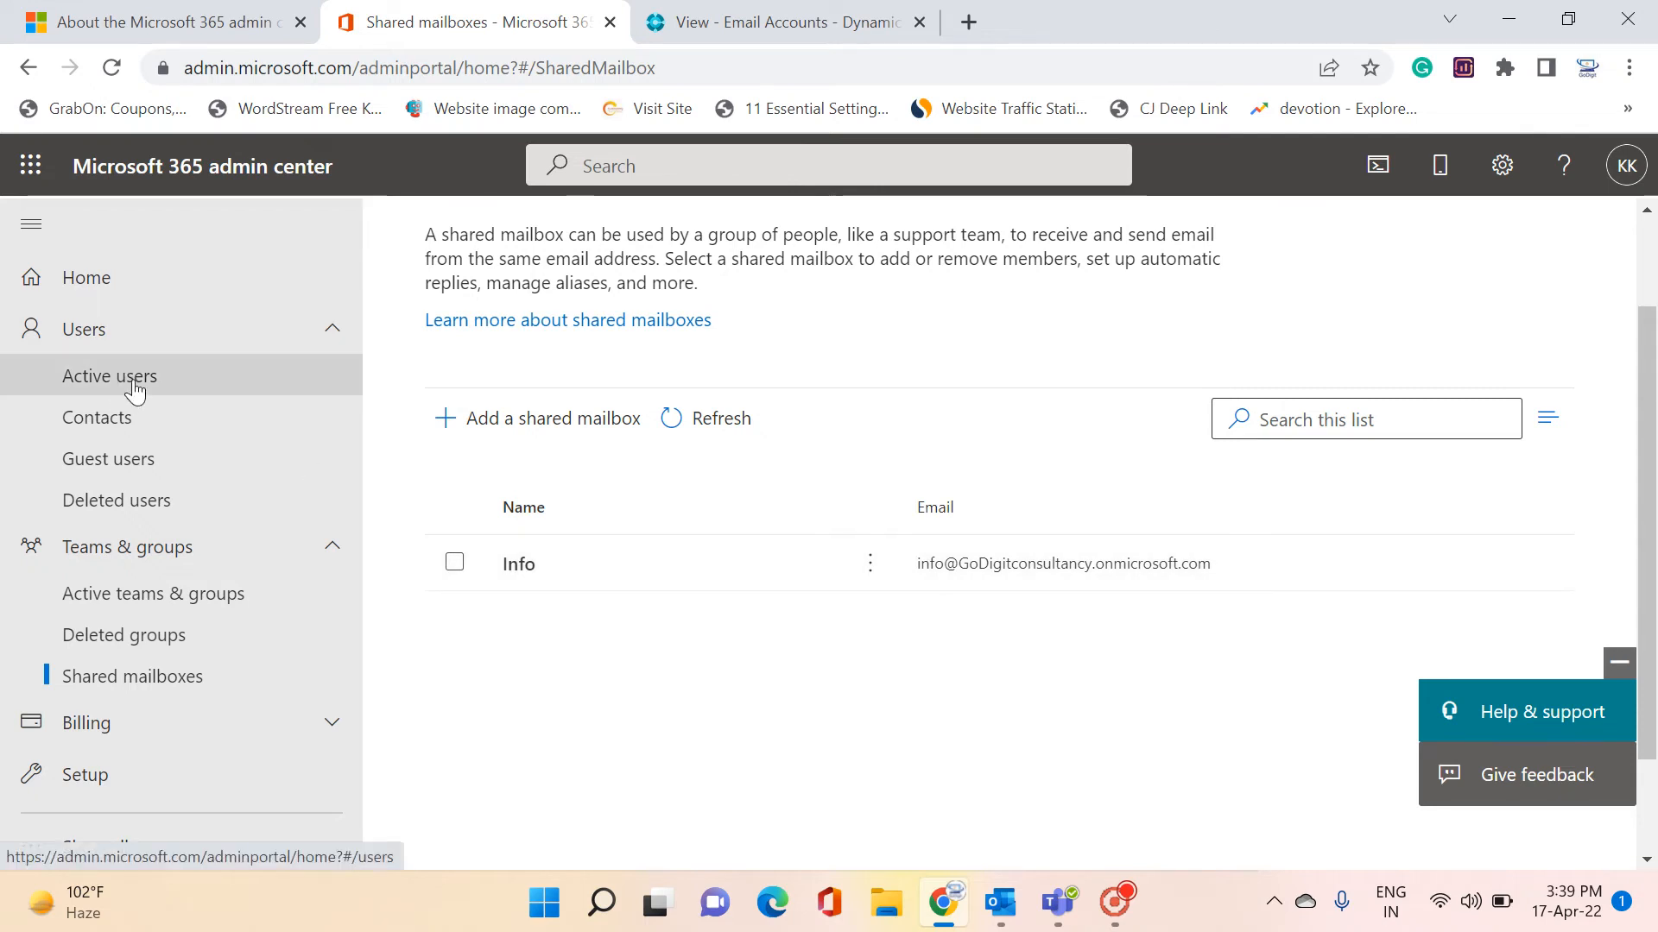
# Review the Info mailbox's details, then return to Business Central's Email Accounts page
pyautogui.click(518, 565)
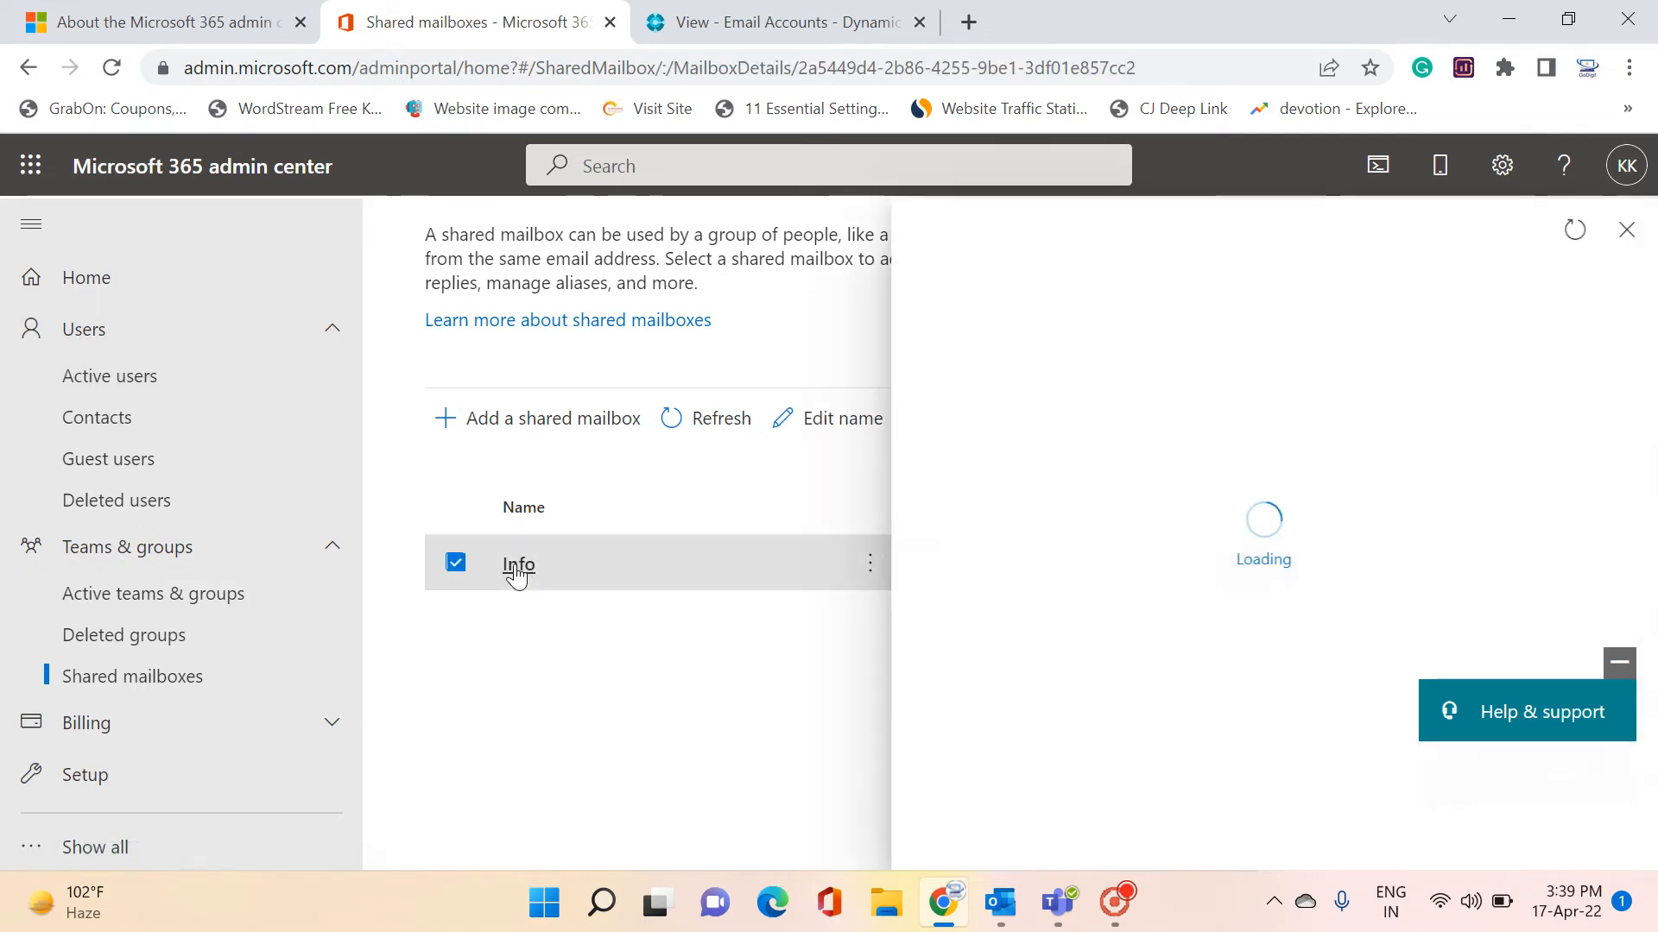
pyautogui.scroll(-2, 1321, 550)
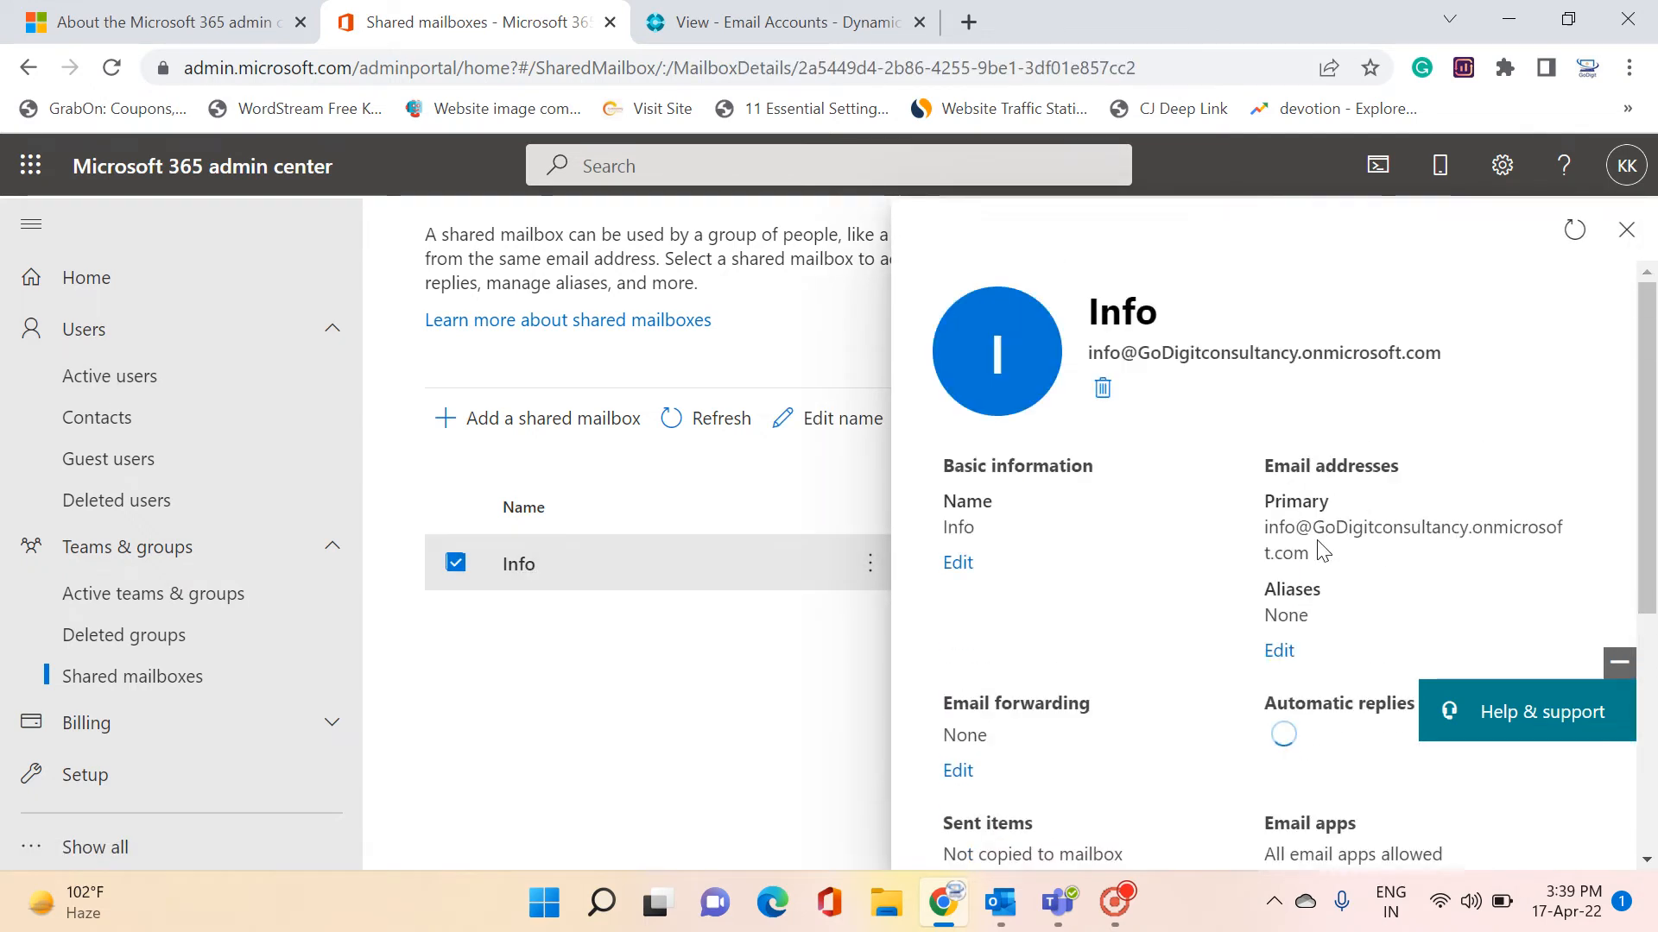
pyautogui.scroll(-3, 1319, 549)
pyautogui.scroll(1, 1324, 565)
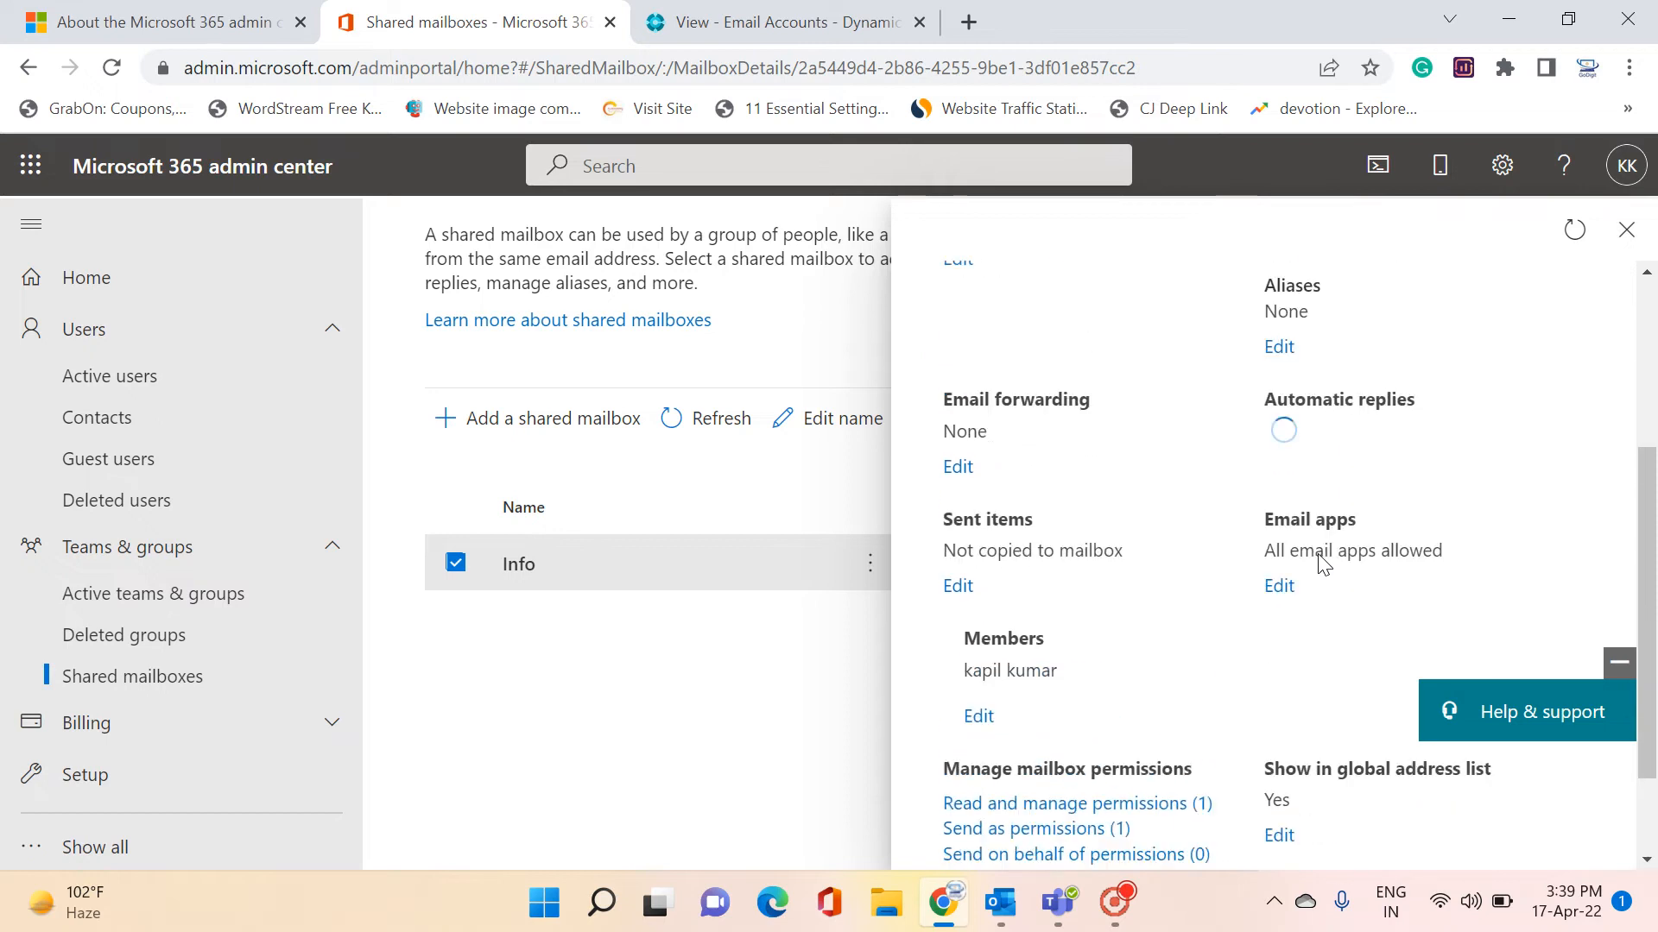
pyautogui.scroll(-1, 1323, 561)
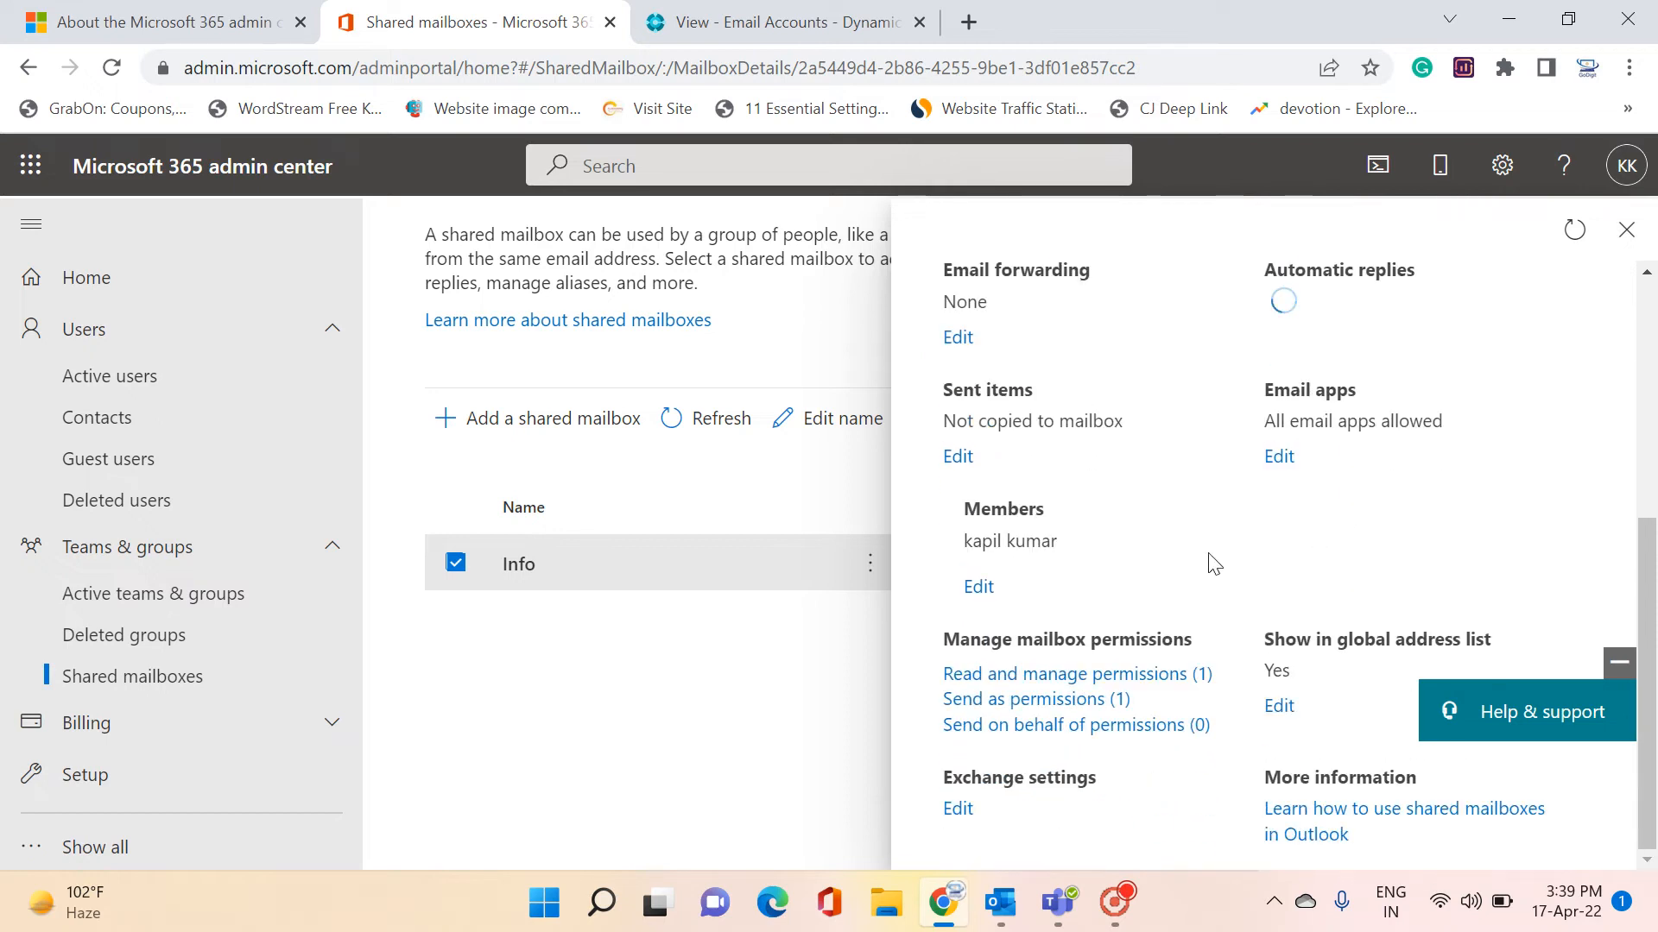
pyautogui.click(1626, 229)
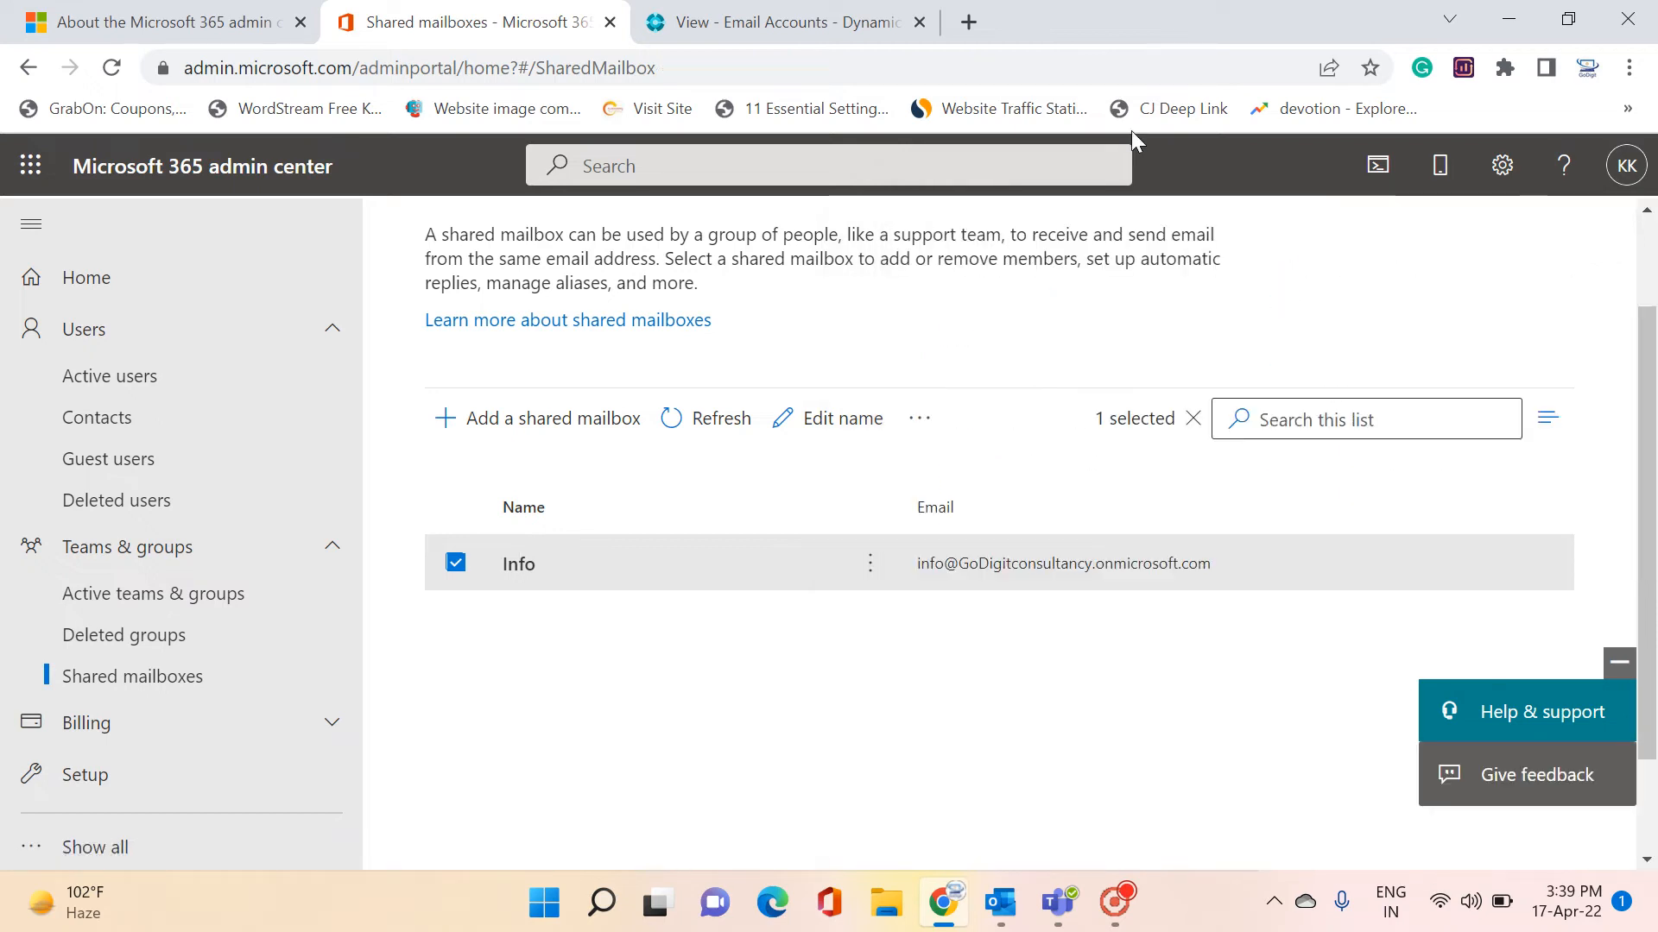
pyautogui.click(758, 26)
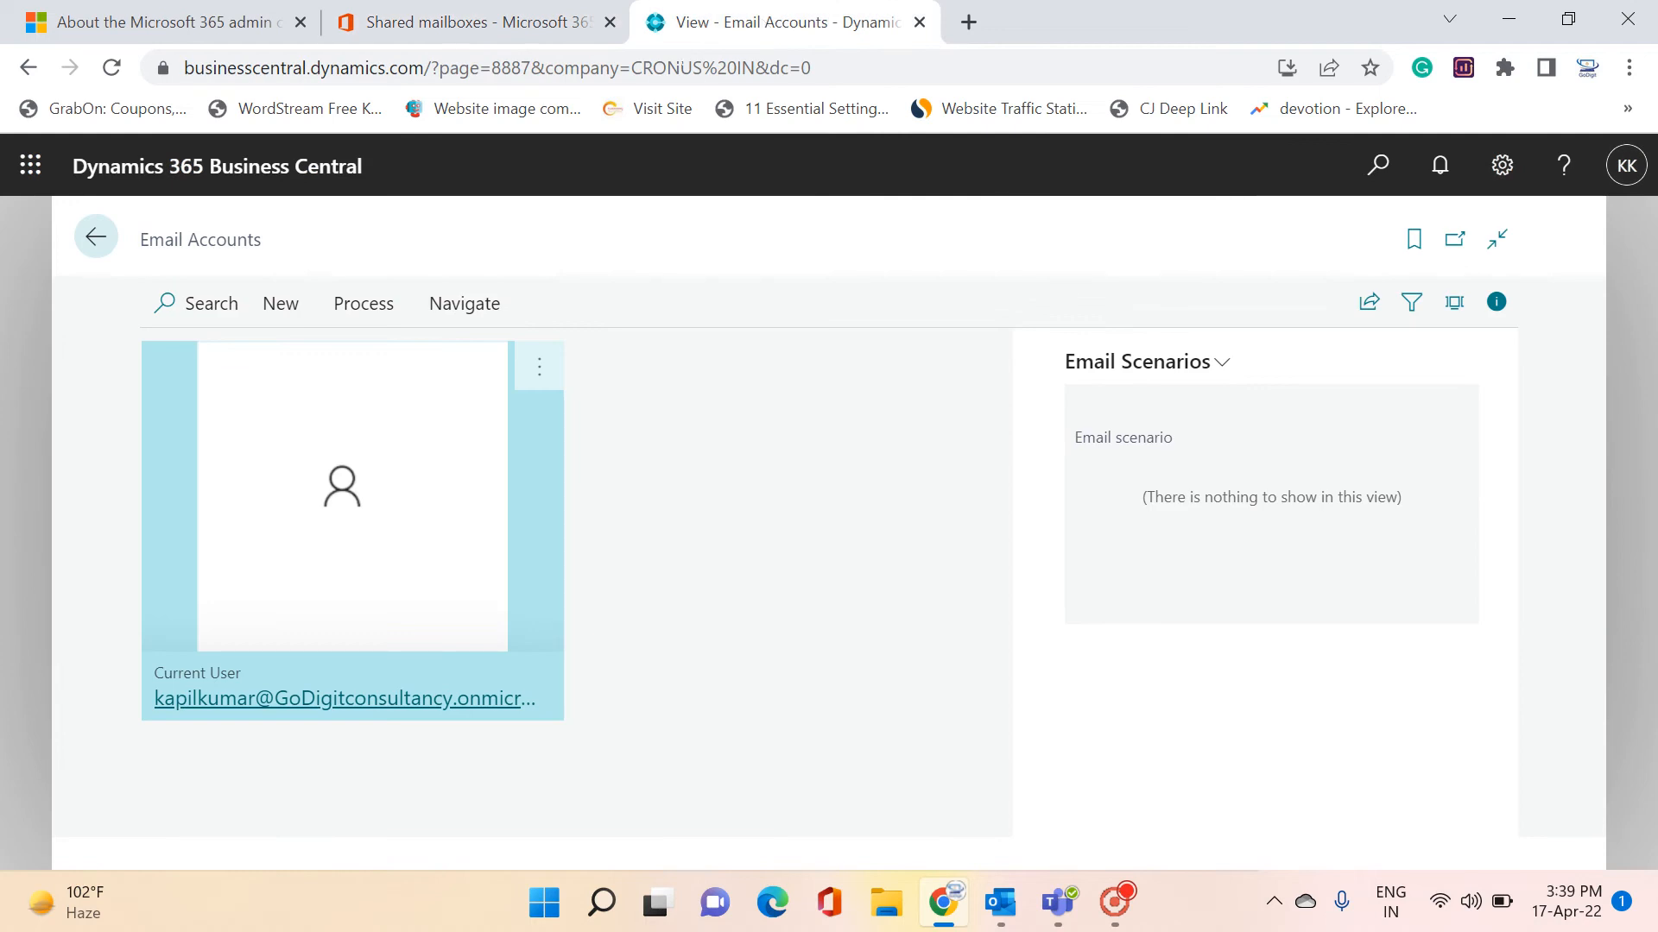
# Start a new email account and choose Microsoft 365 as the account type
pyautogui.click(280, 307)
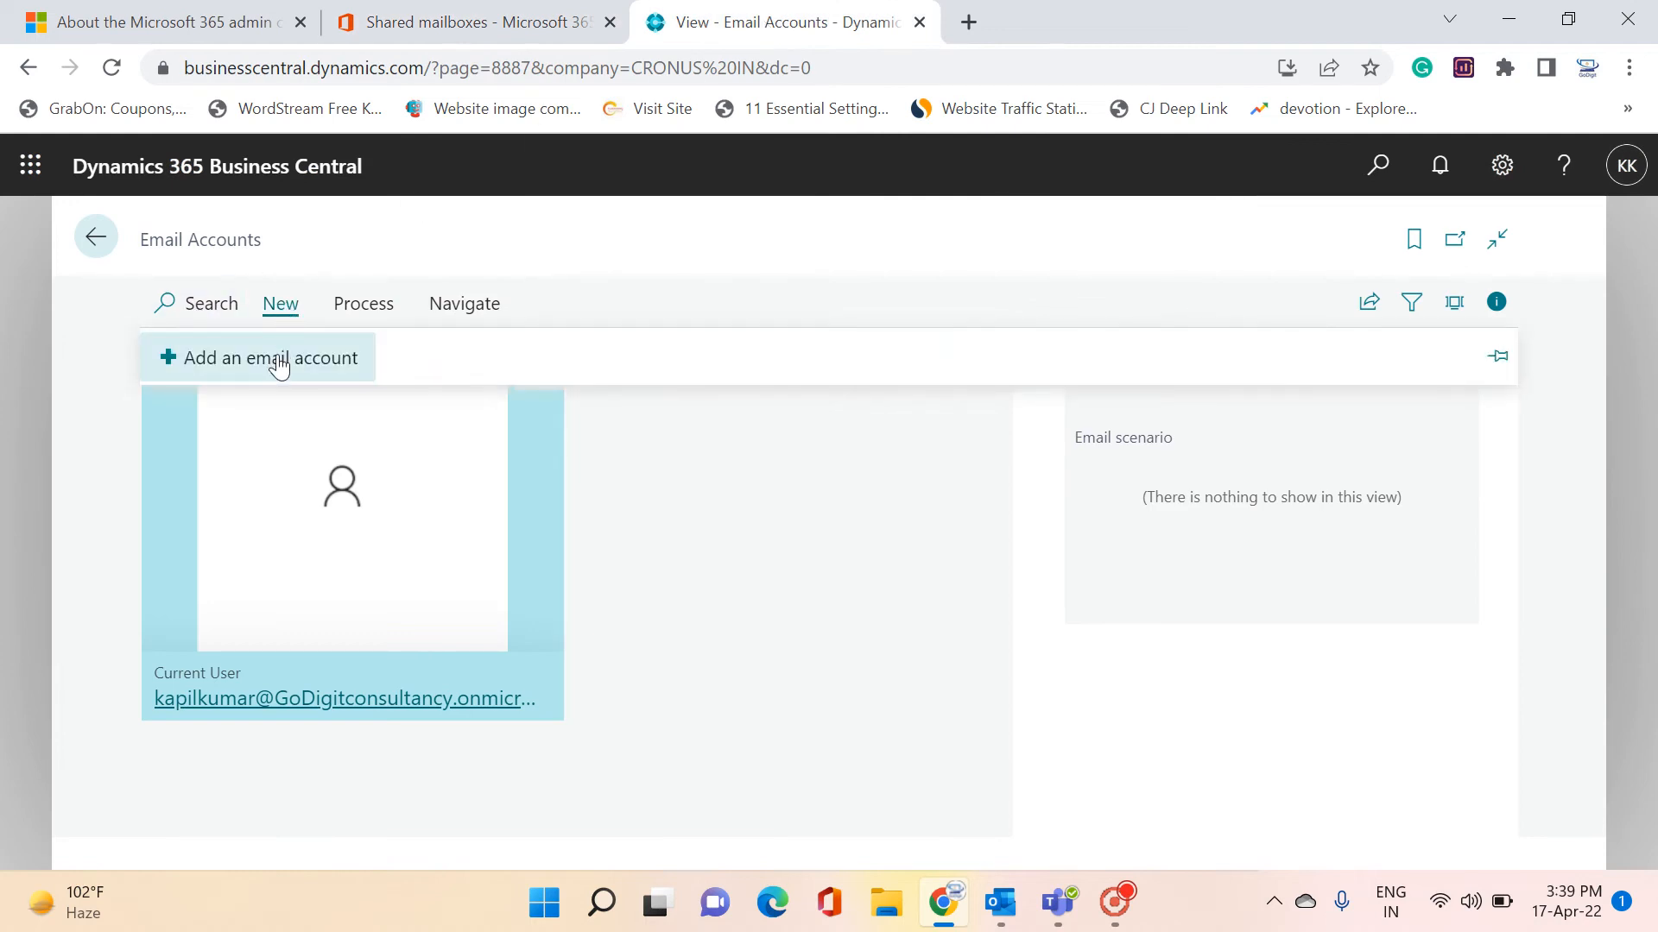
pyautogui.click(277, 356)
pyautogui.click(1121, 827)
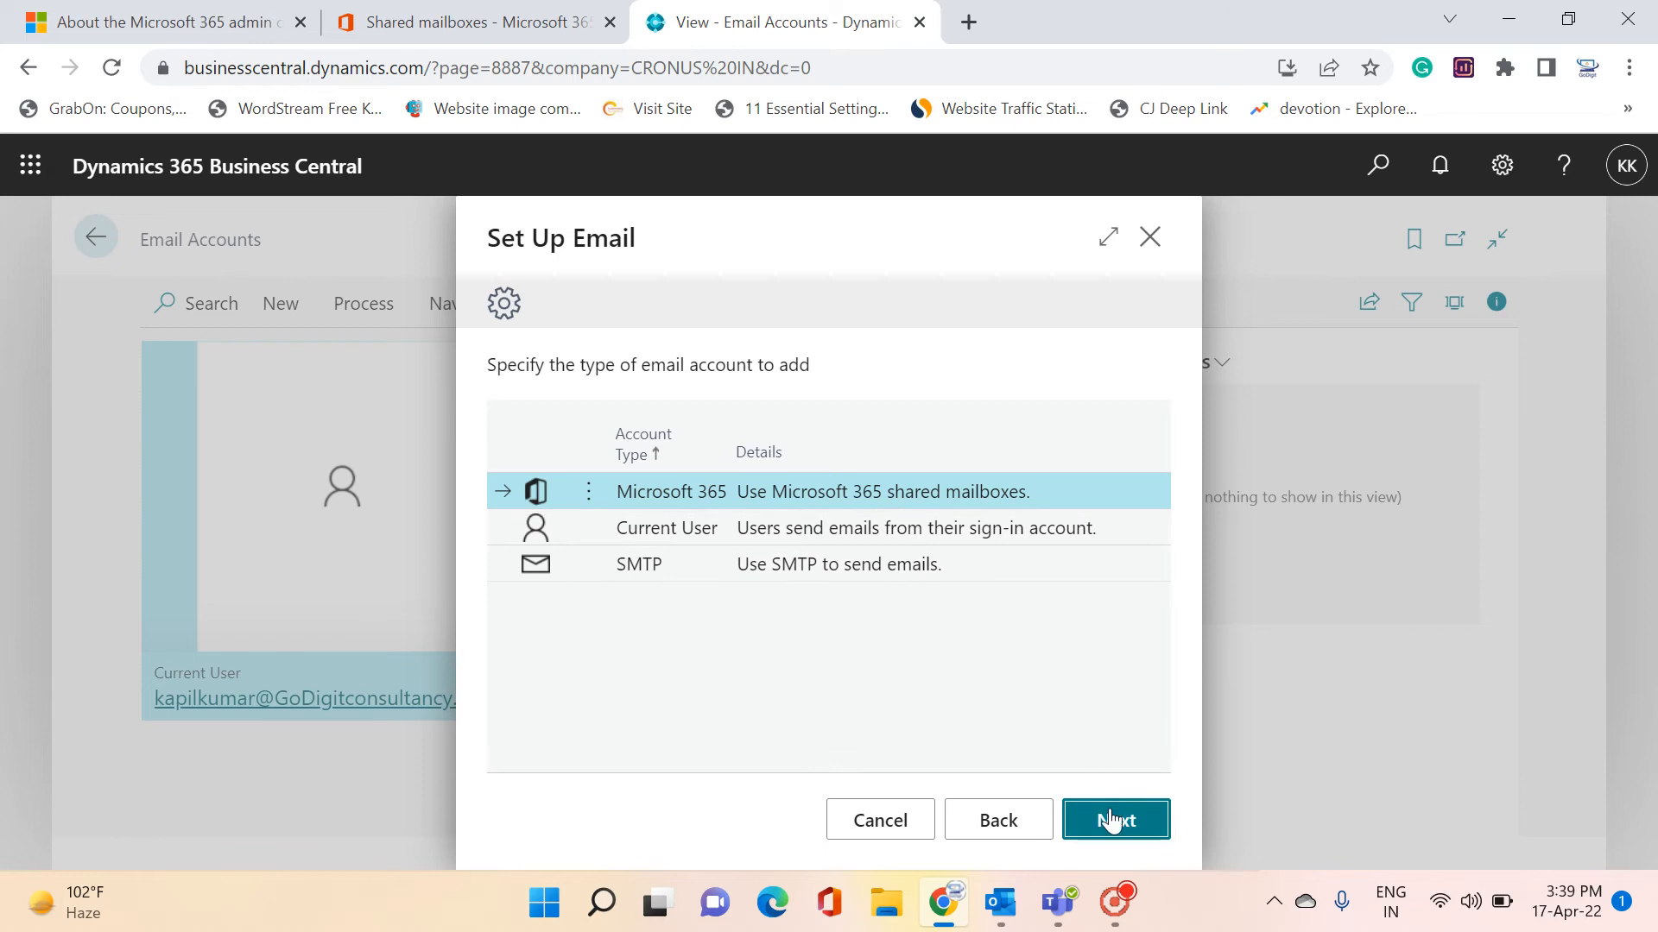
pyautogui.click(1112, 821)
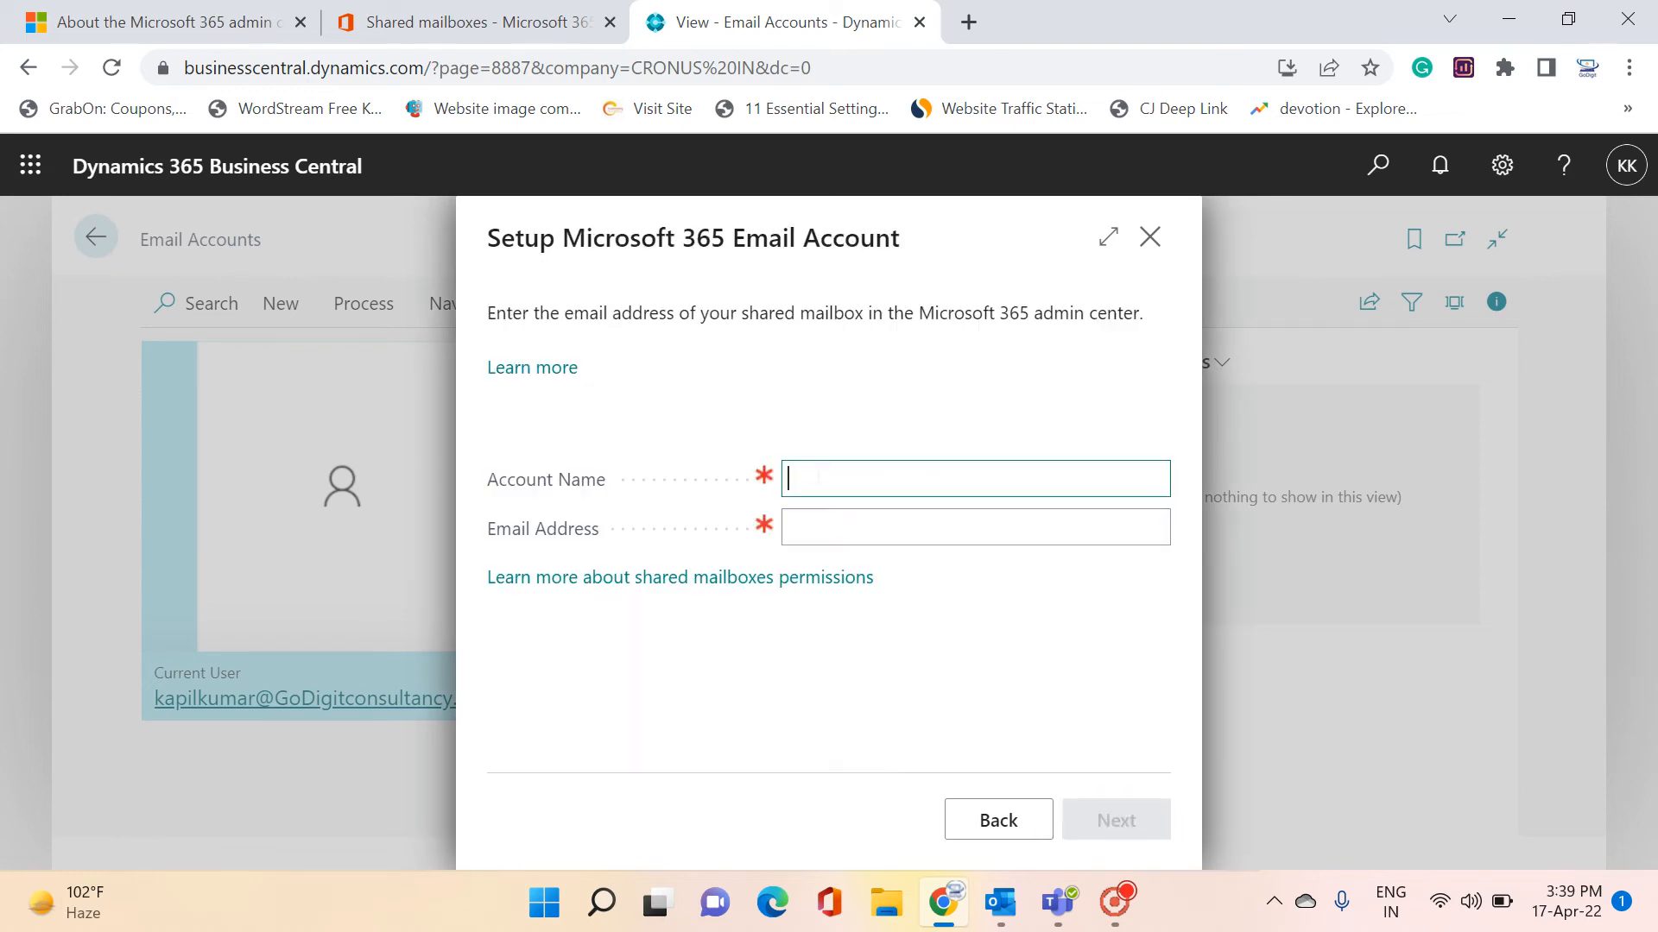
# Name the account Info, enter the shared mailbox's e-mail address, and finish the setup
pyautogui.write('Inof')
pyautogui.press('BackSpace')
pyautogui.press('BackSpace')
pyautogui.press('Tab')
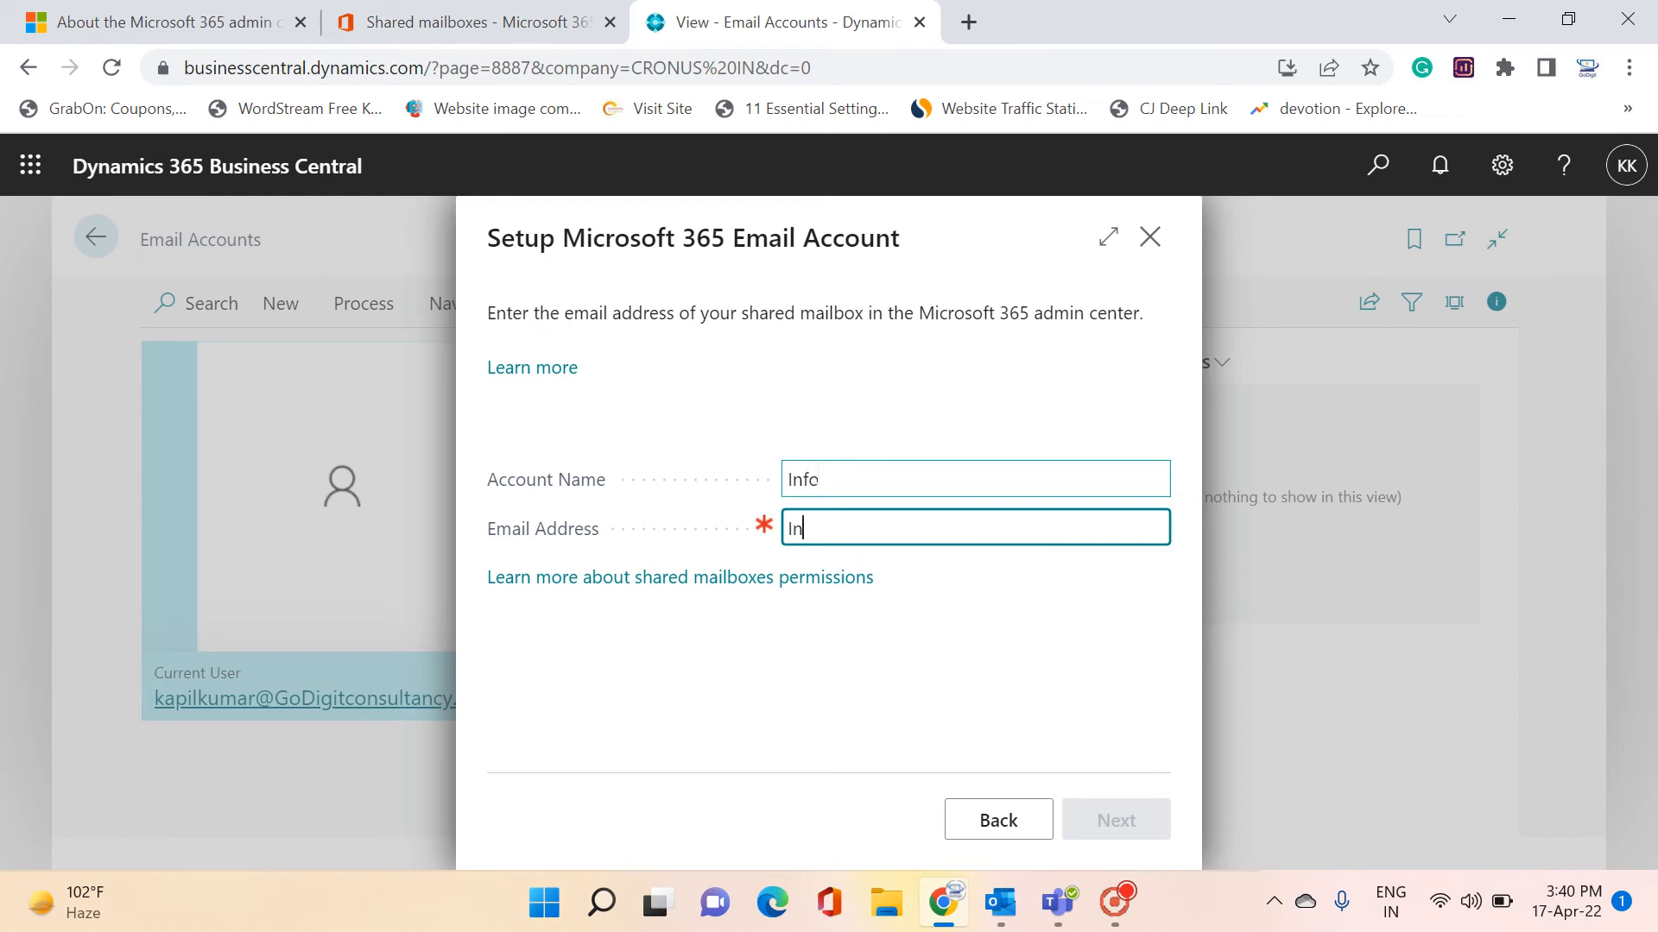
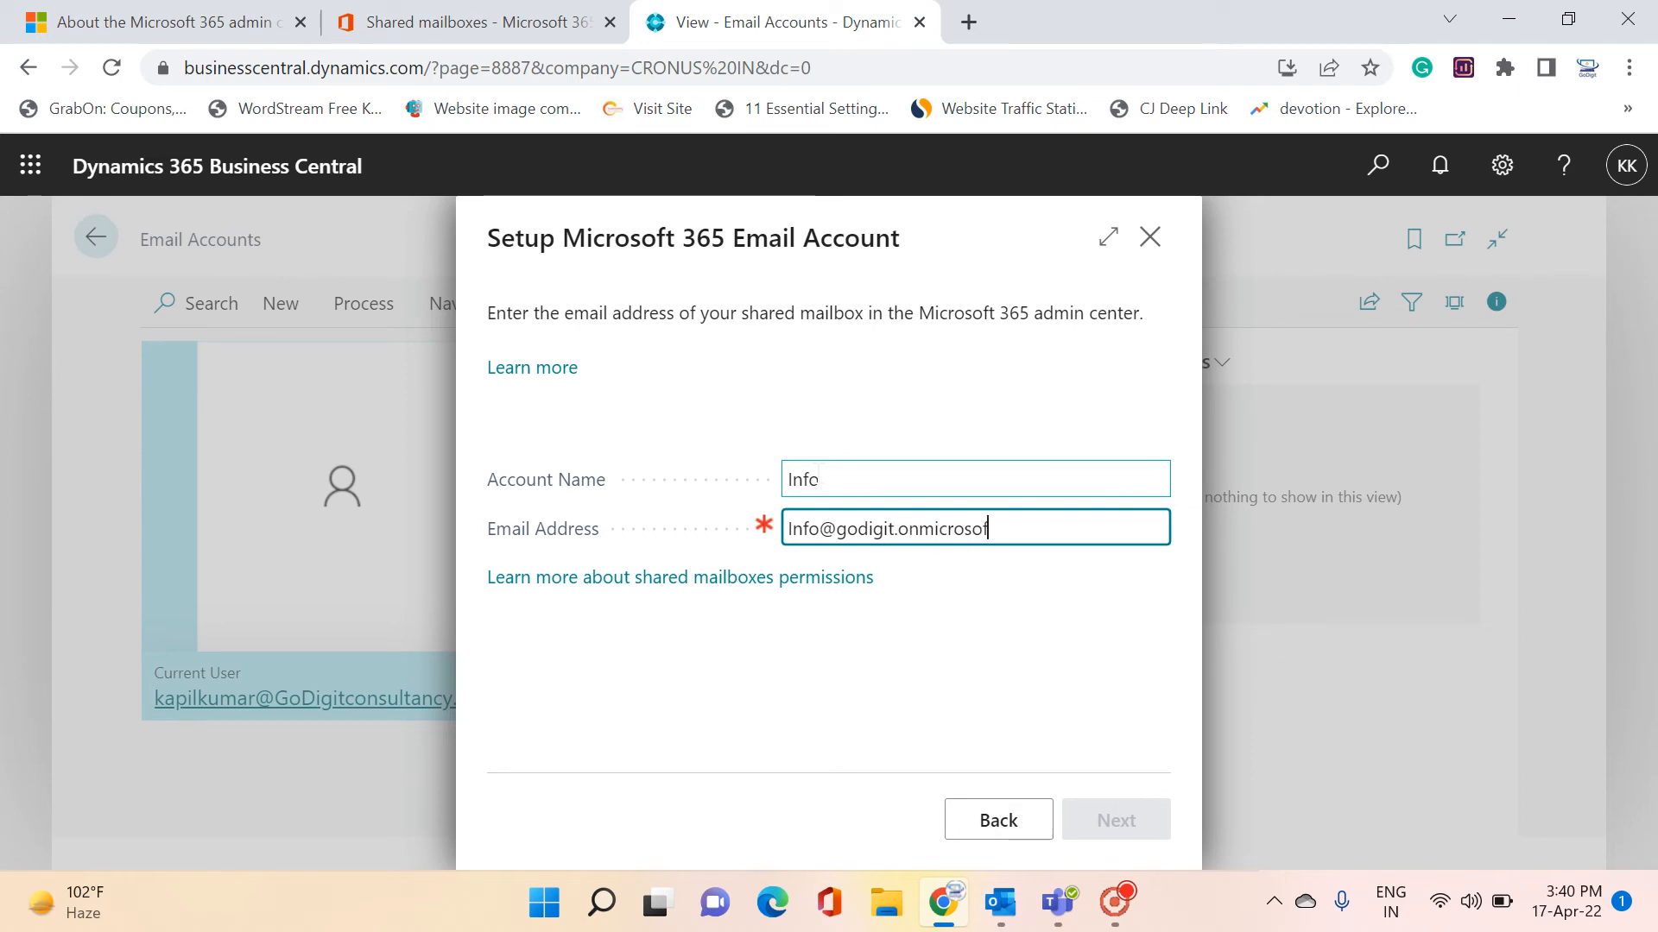
pyautogui.click(972, 681)
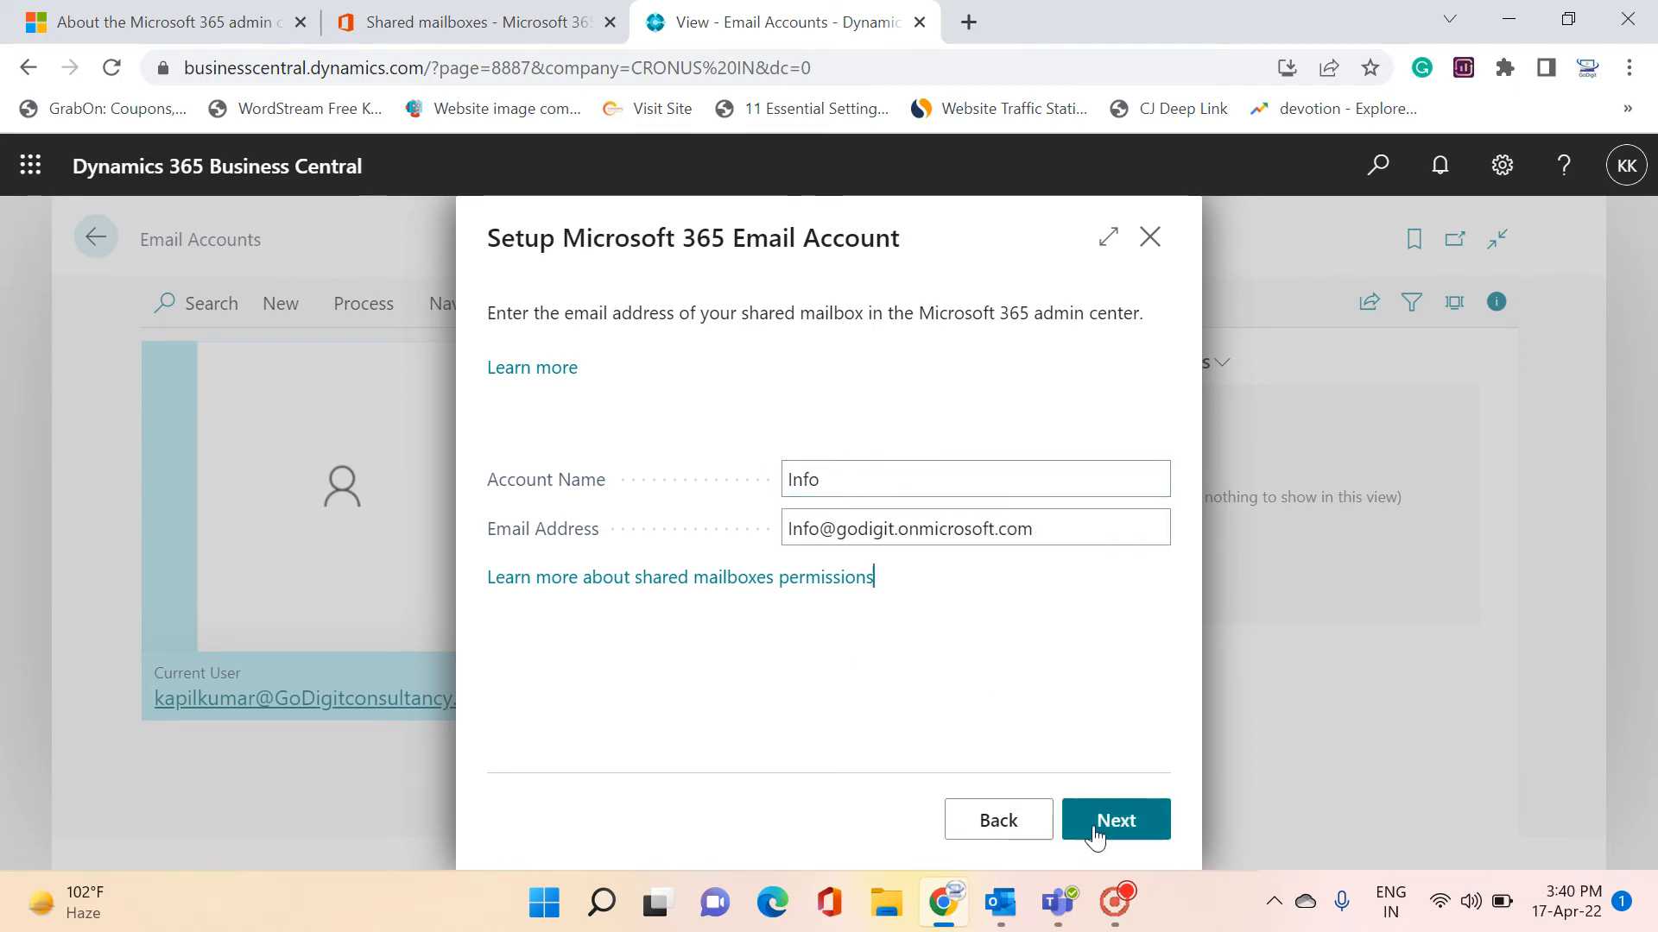
pyautogui.click(1094, 835)
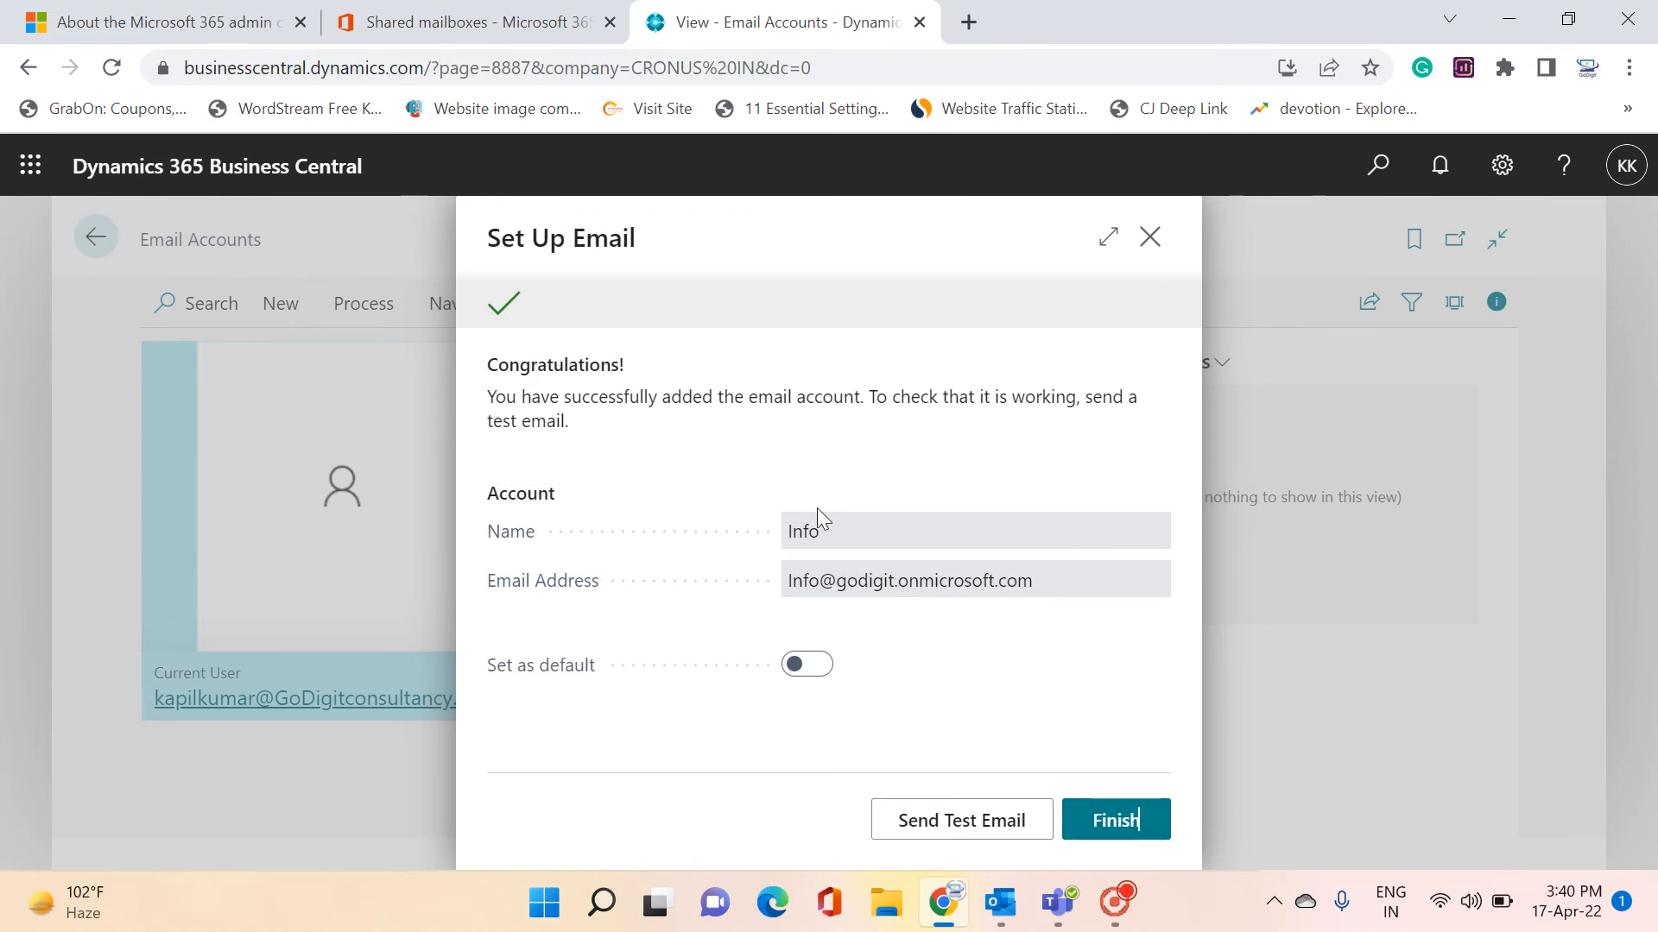
pyautogui.click(1127, 829)
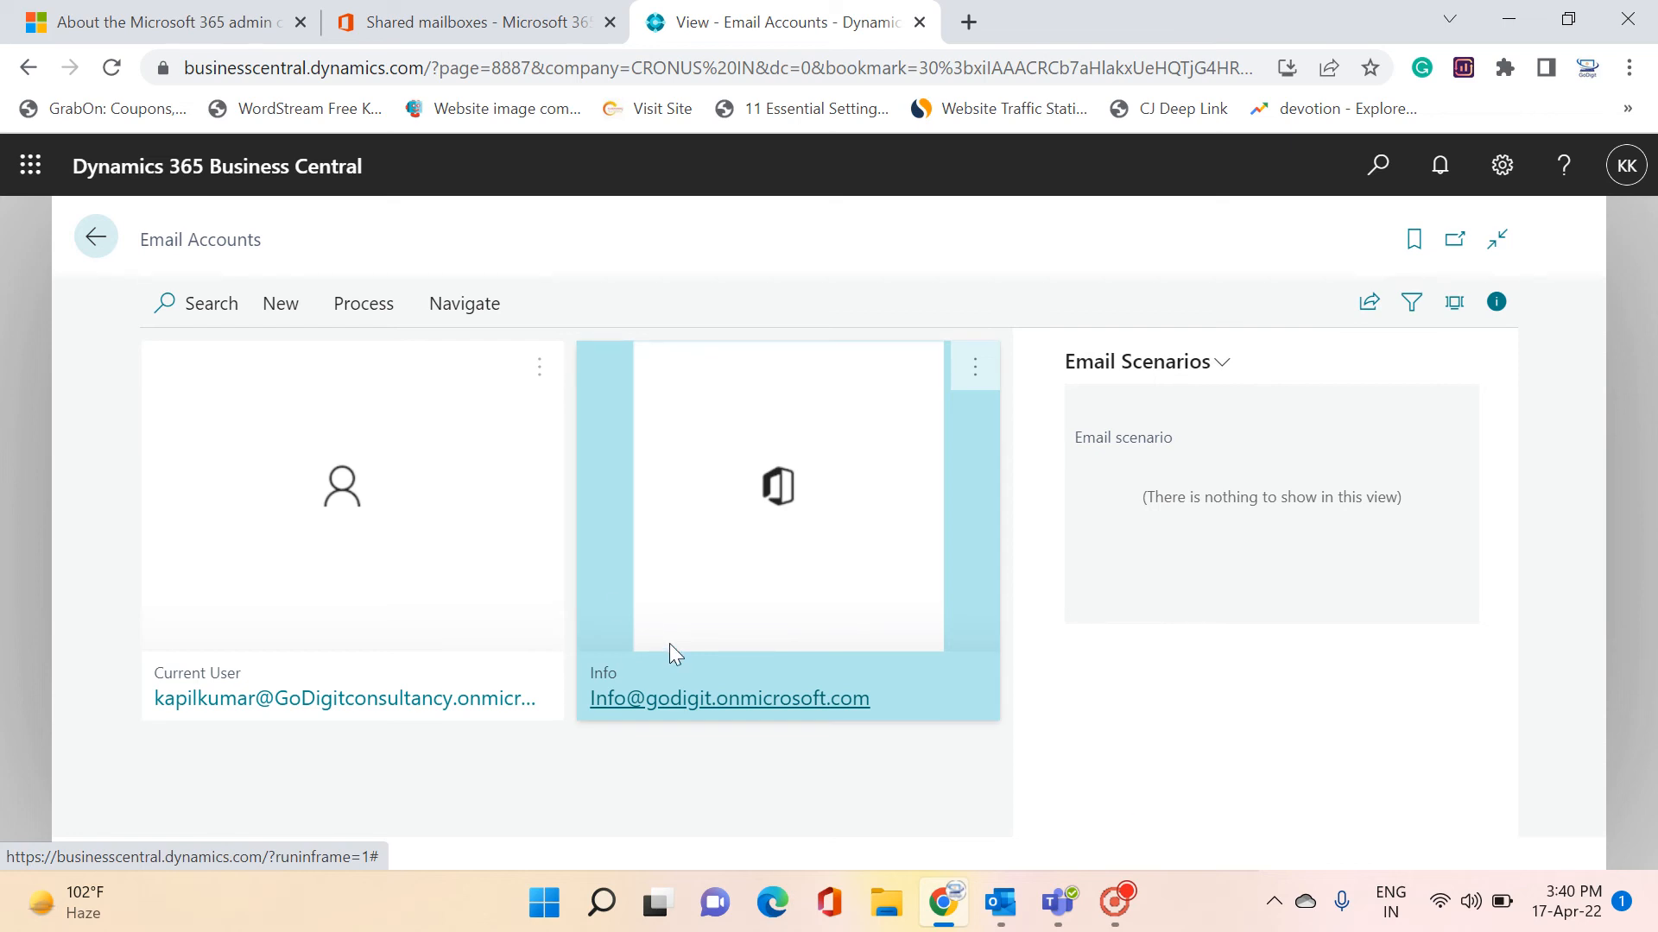
pyautogui.click(303, 313)
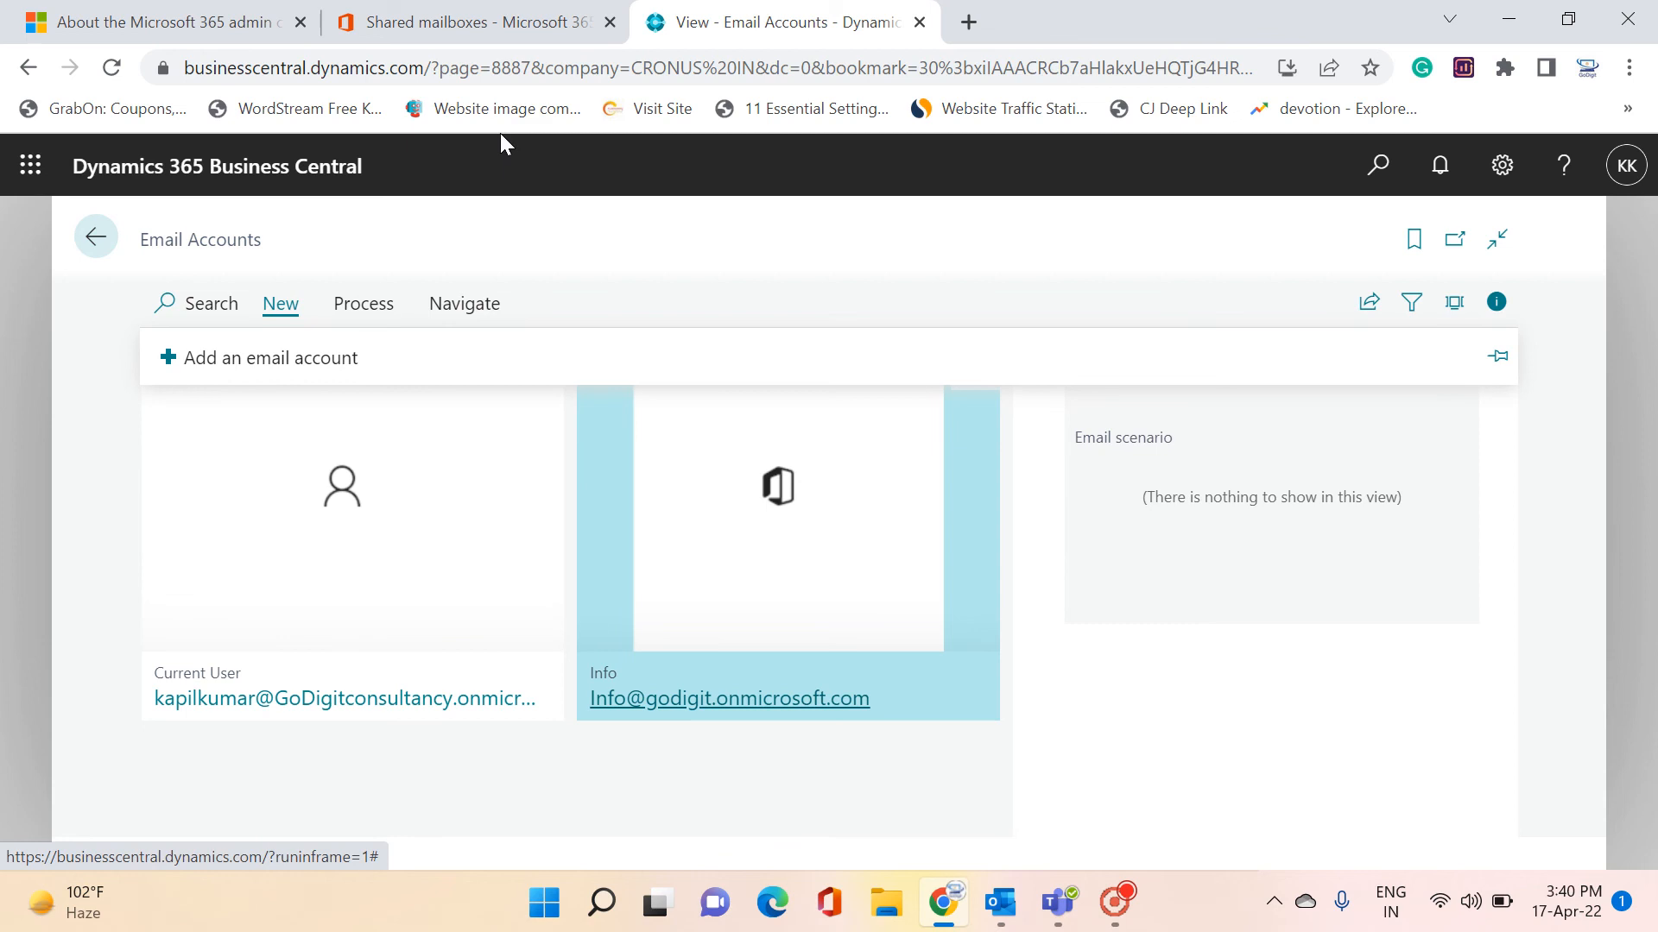
pyautogui.click(501, 23)
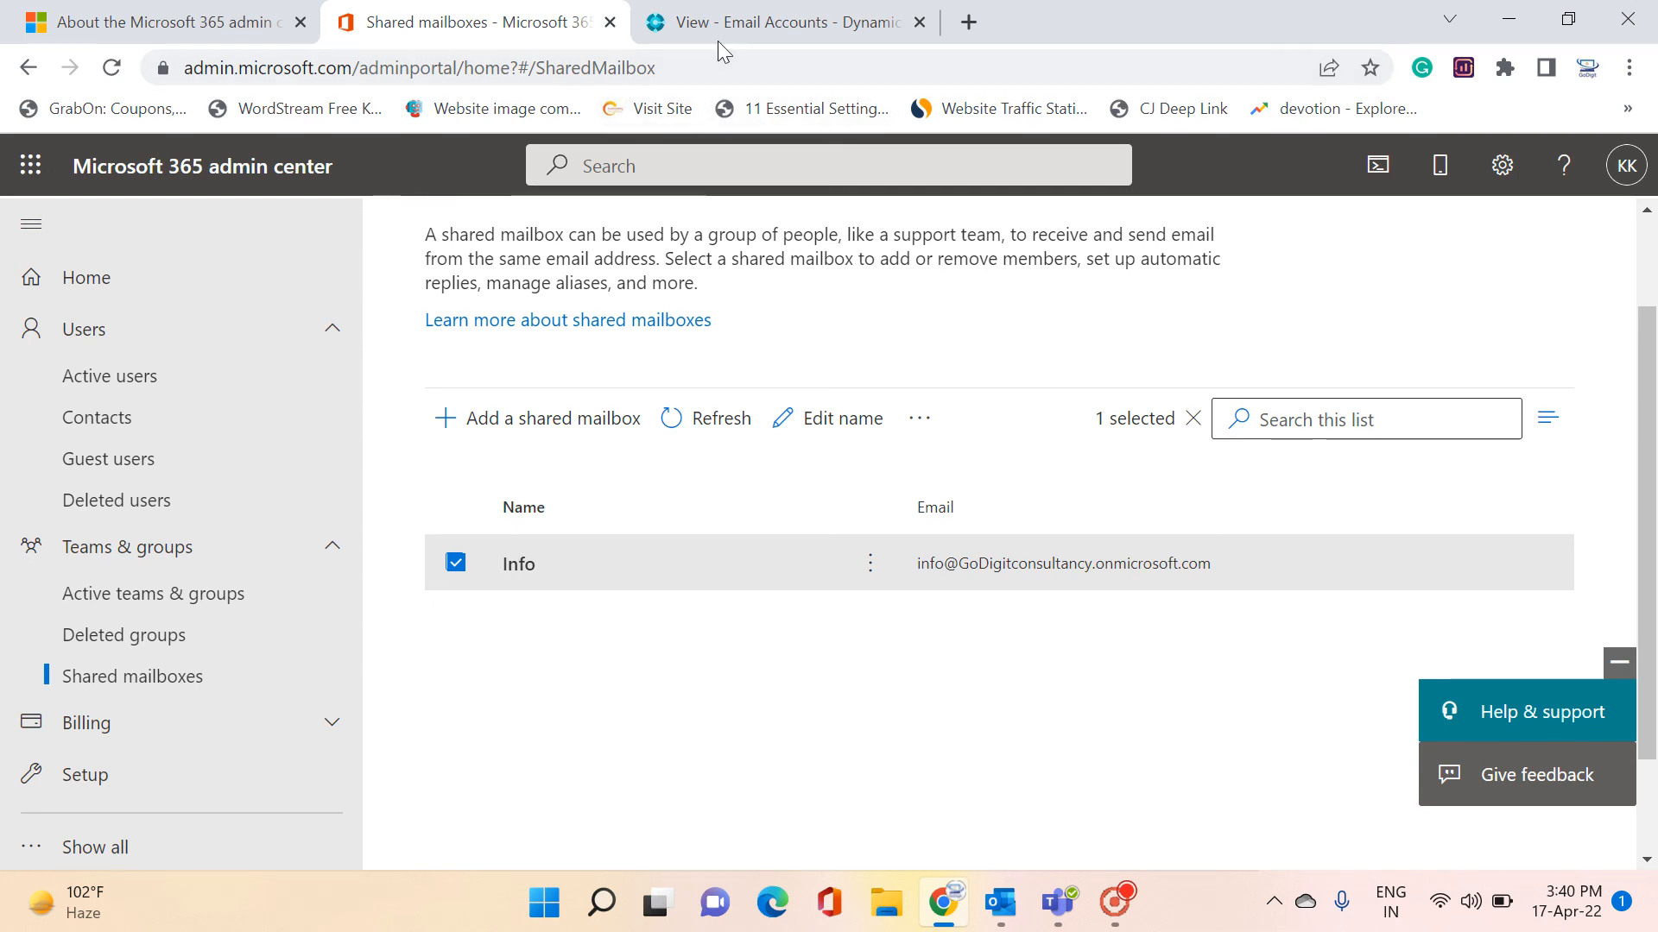
pyautogui.click(740, 28)
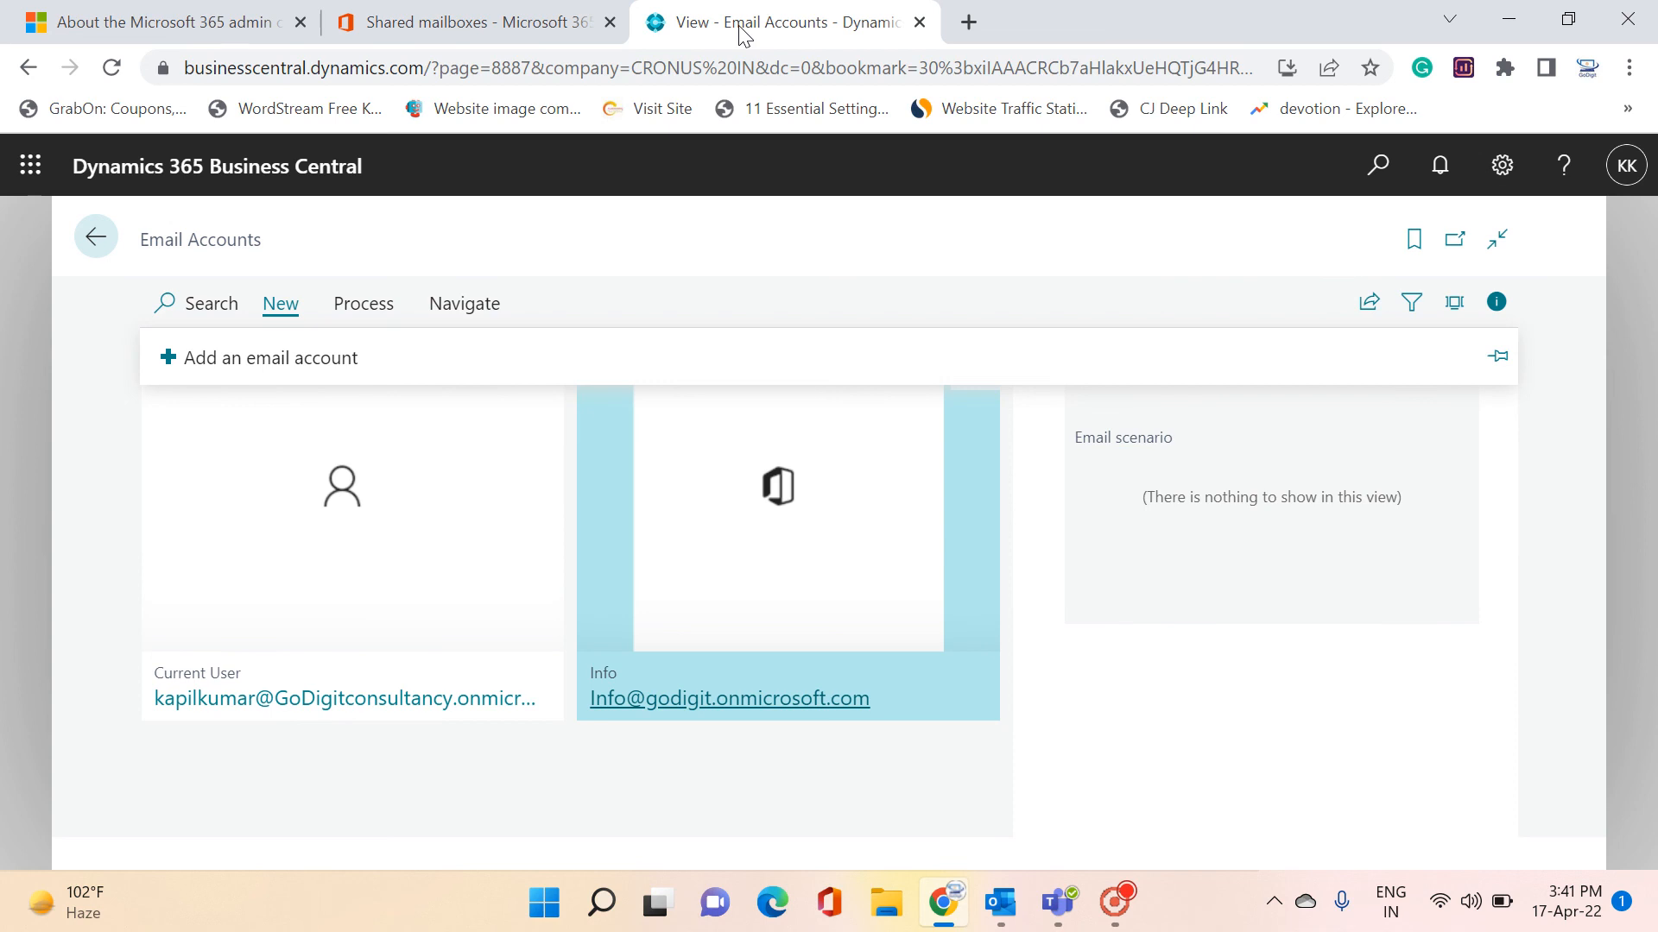